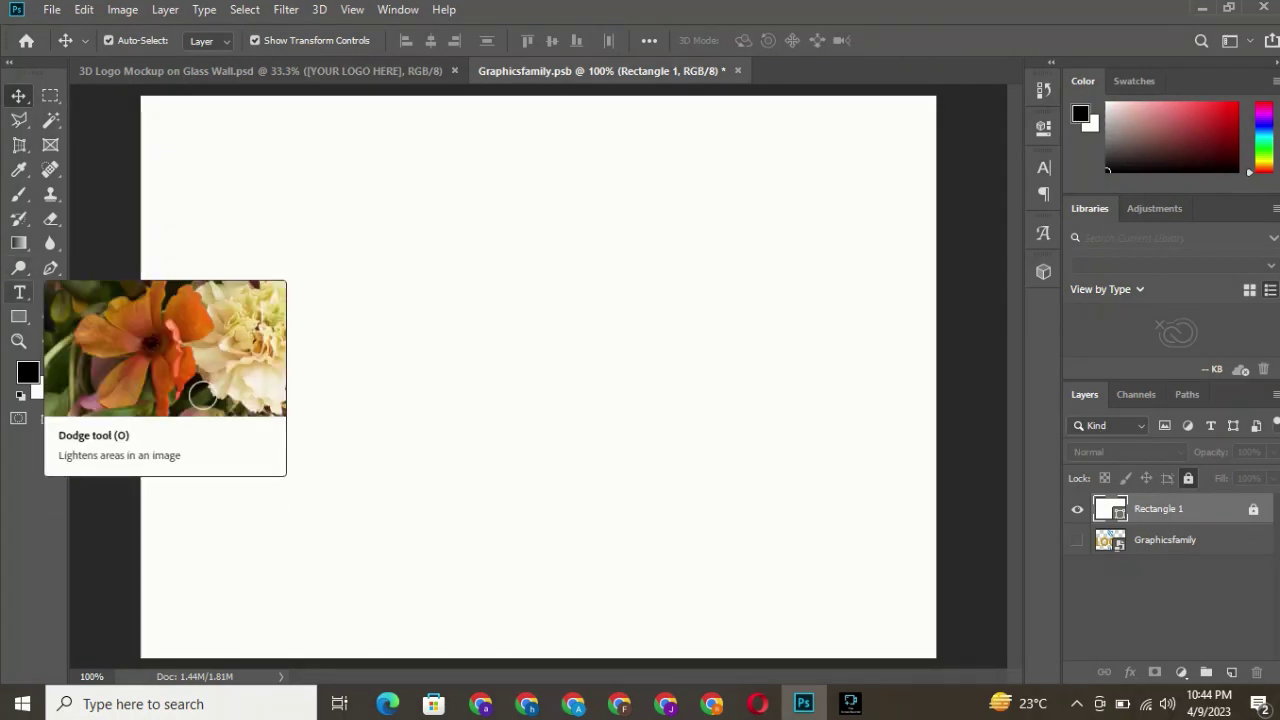
Step: Type VRAJ as a new heavy black Impact 50 pt text layer
{"action": "left_click", "coordinate": [19, 292]}
{"action": "left_click", "coordinate": [415, 311]}
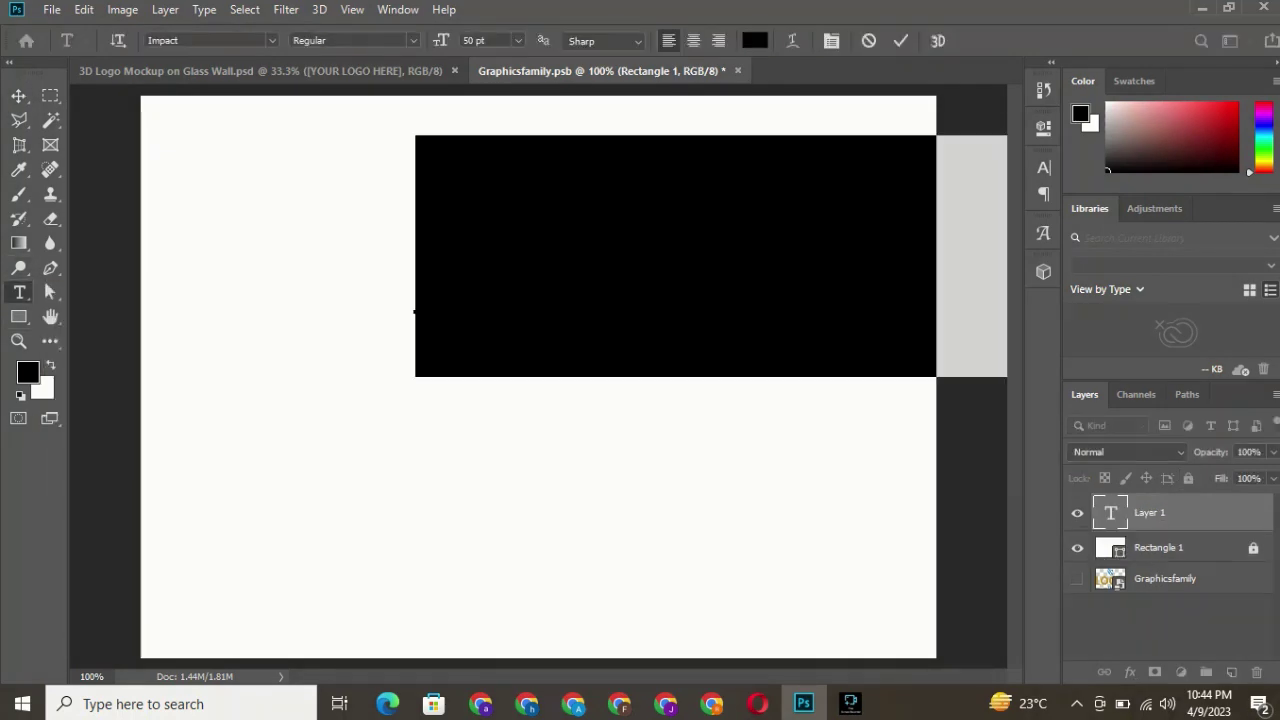
{"action": "key", "text": "BackSpace"}
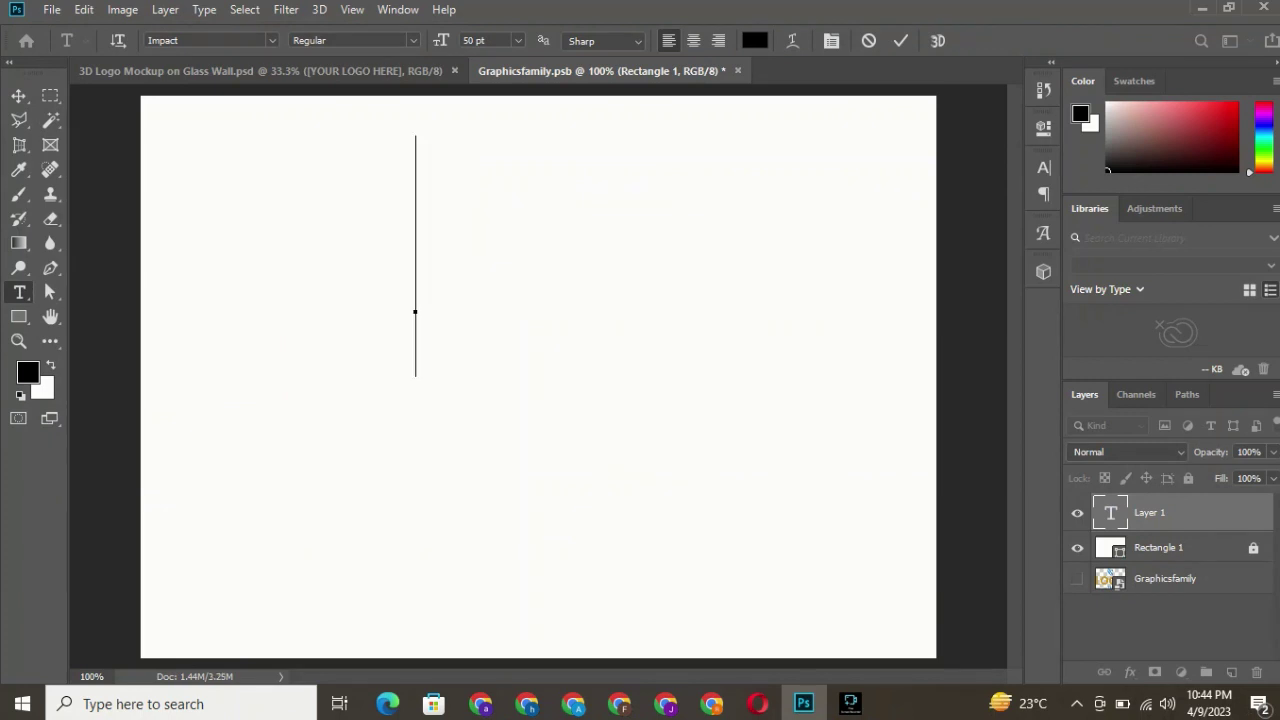
{"action": "type", "text": "VRA"}
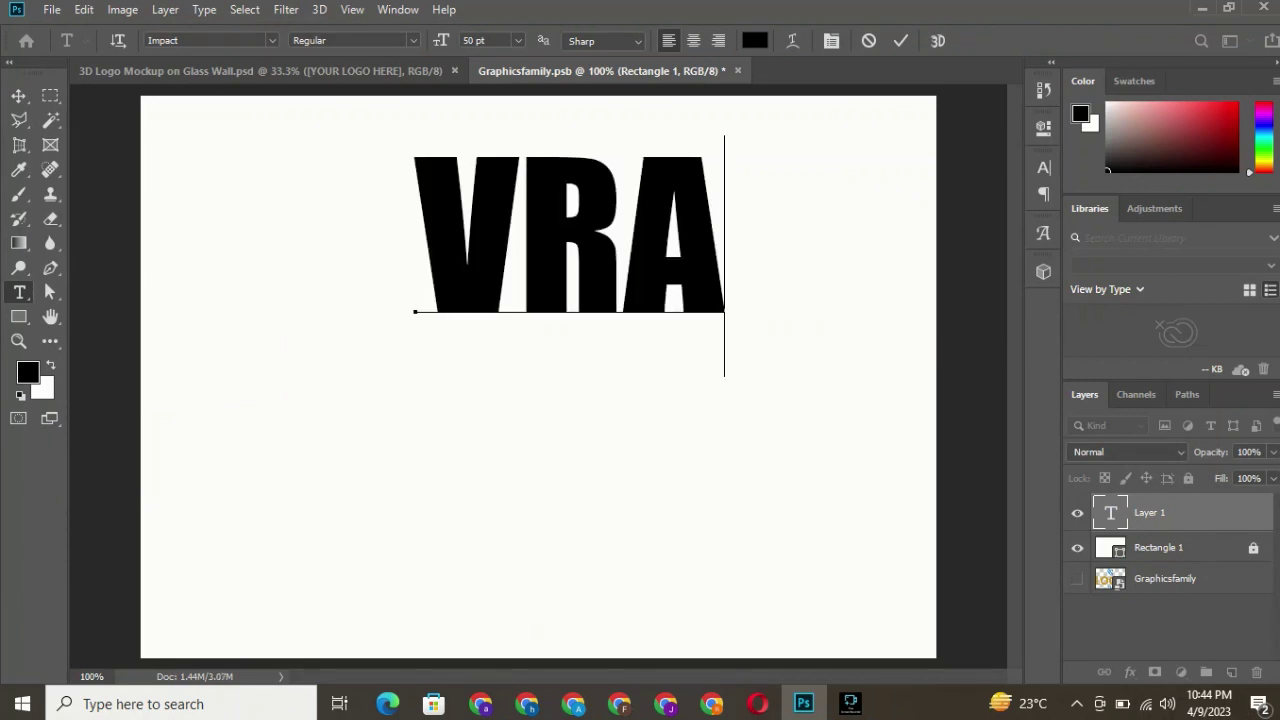
{"action": "type", "text": "J"}
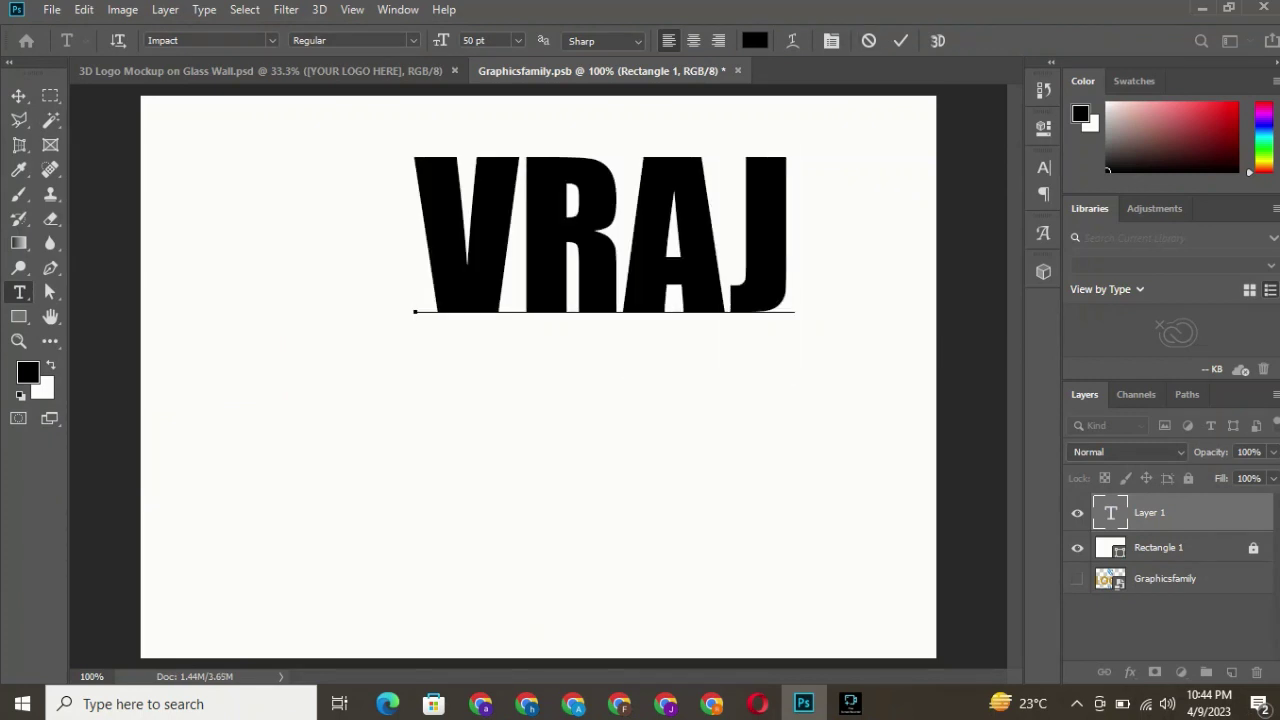
{"action": "key", "text": "ctrl+Return"}
Step: Scale VRAJ down to about 37% and place it near the top centre
{"action": "key", "text": "v"}
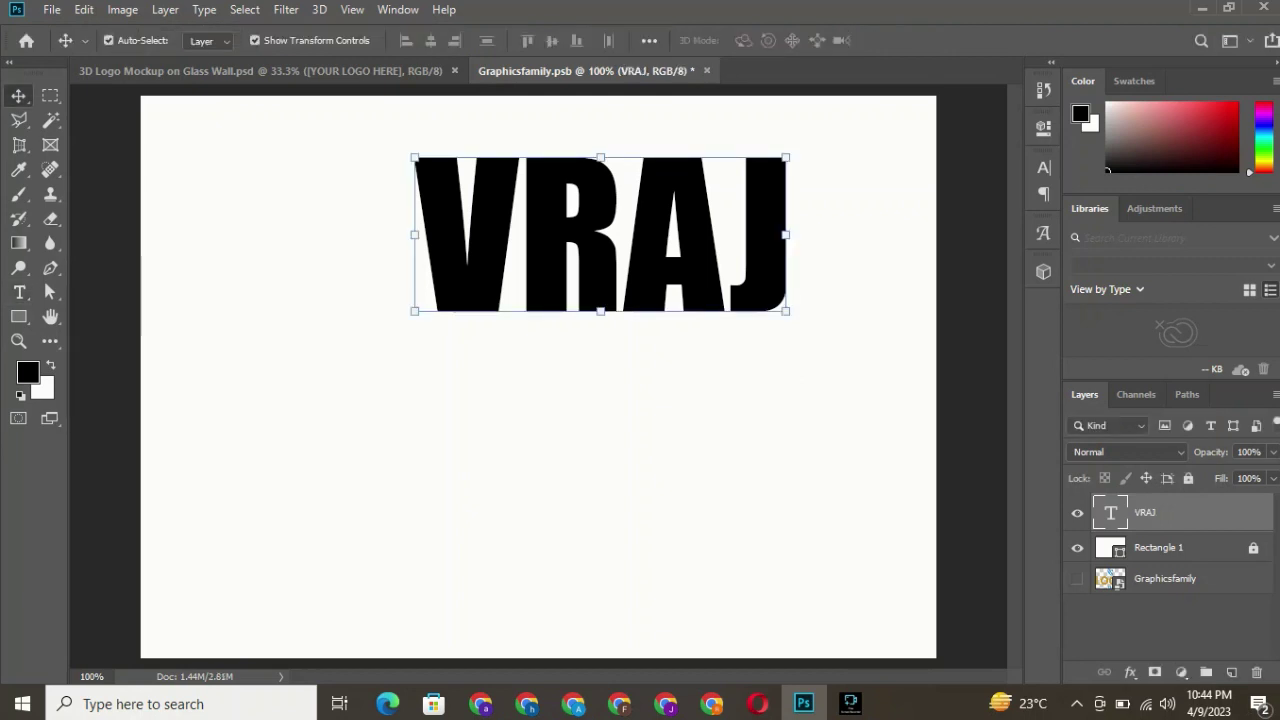
{"action": "left_click_drag", "start_coordinate": [786, 311], "coordinate": [475, 168]}
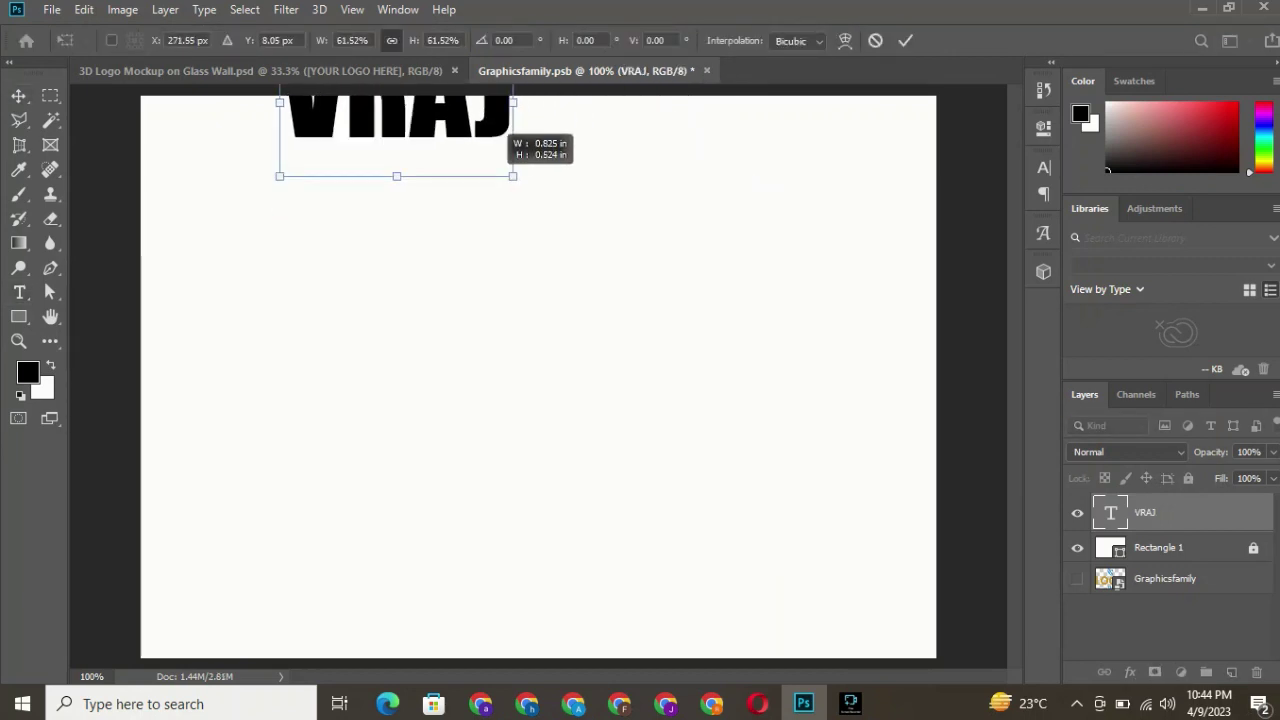
{"action": "left_click_drag", "start_coordinate": [380, 130], "coordinate": [441, 237]}
{"action": "left_click_drag", "start_coordinate": [543, 280], "coordinate": [491, 243]}
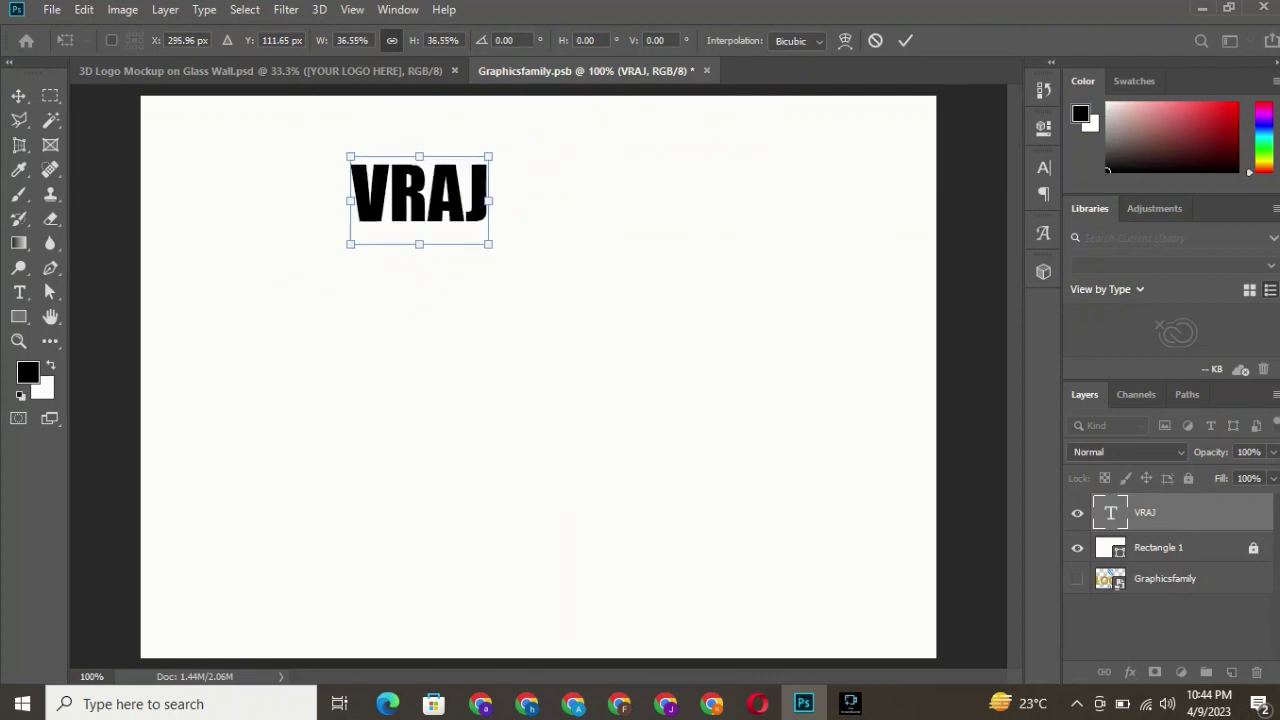
{"action": "left_click_drag", "start_coordinate": [420, 200], "coordinate": [563, 200]}
{"action": "left_click", "coordinate": [905, 40]}
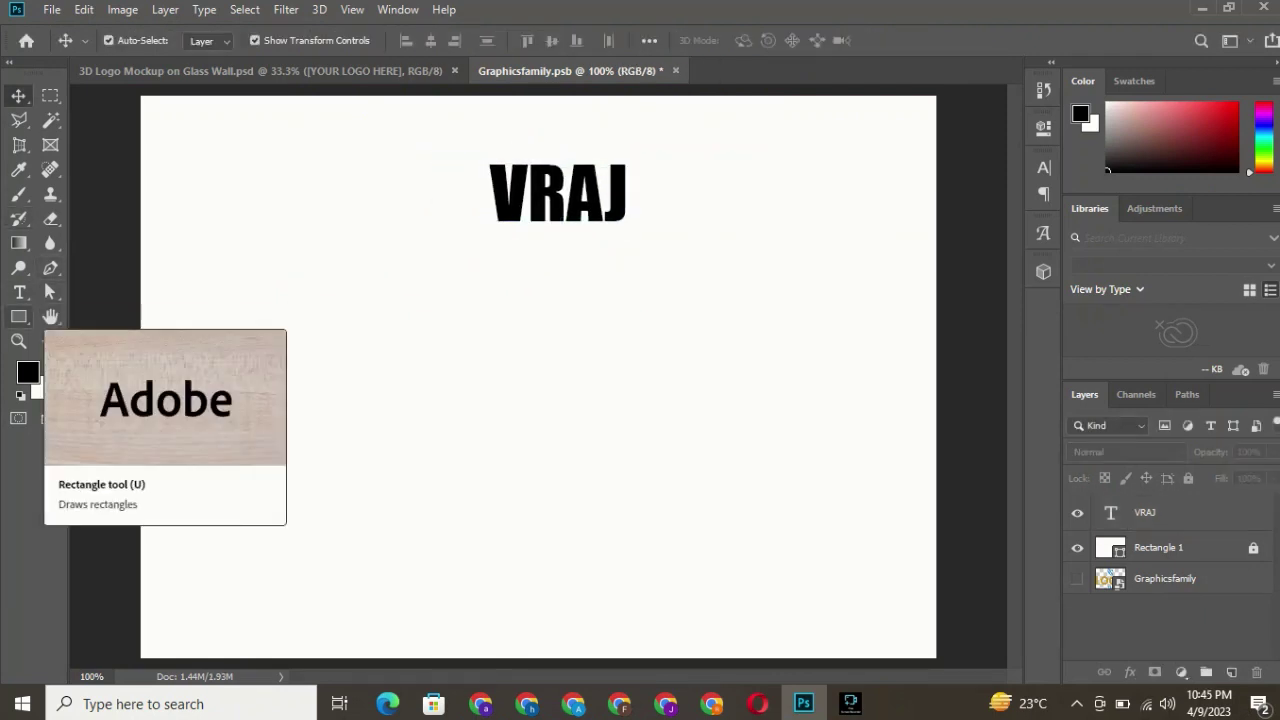
Step: Show rulers, add one horizontal and two vertical guides, and place a first pen point
{"action": "left_click", "coordinate": [50, 268]}
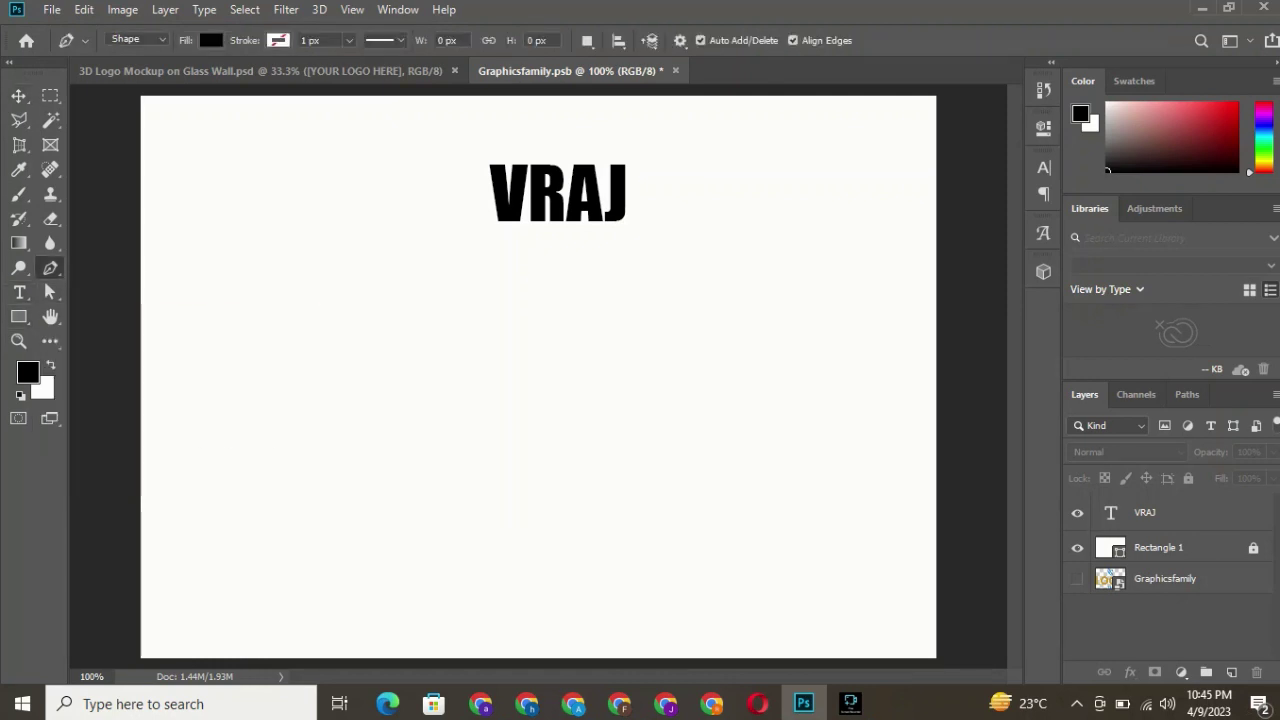
{"action": "key", "text": "ctrl+r"}
{"action": "left_click_drag", "start_coordinate": [819, 93], "coordinate": [819, 307]}
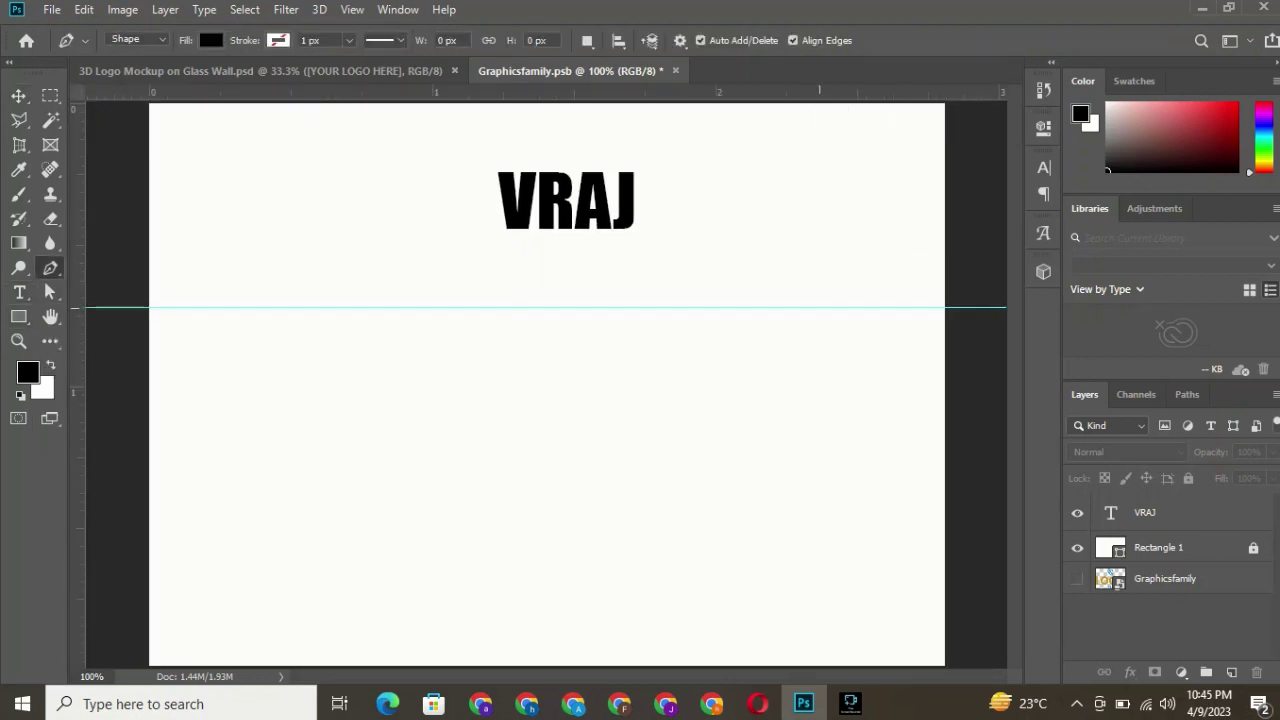
{"action": "left_click_drag", "start_coordinate": [75, 503], "coordinate": [393, 503]}
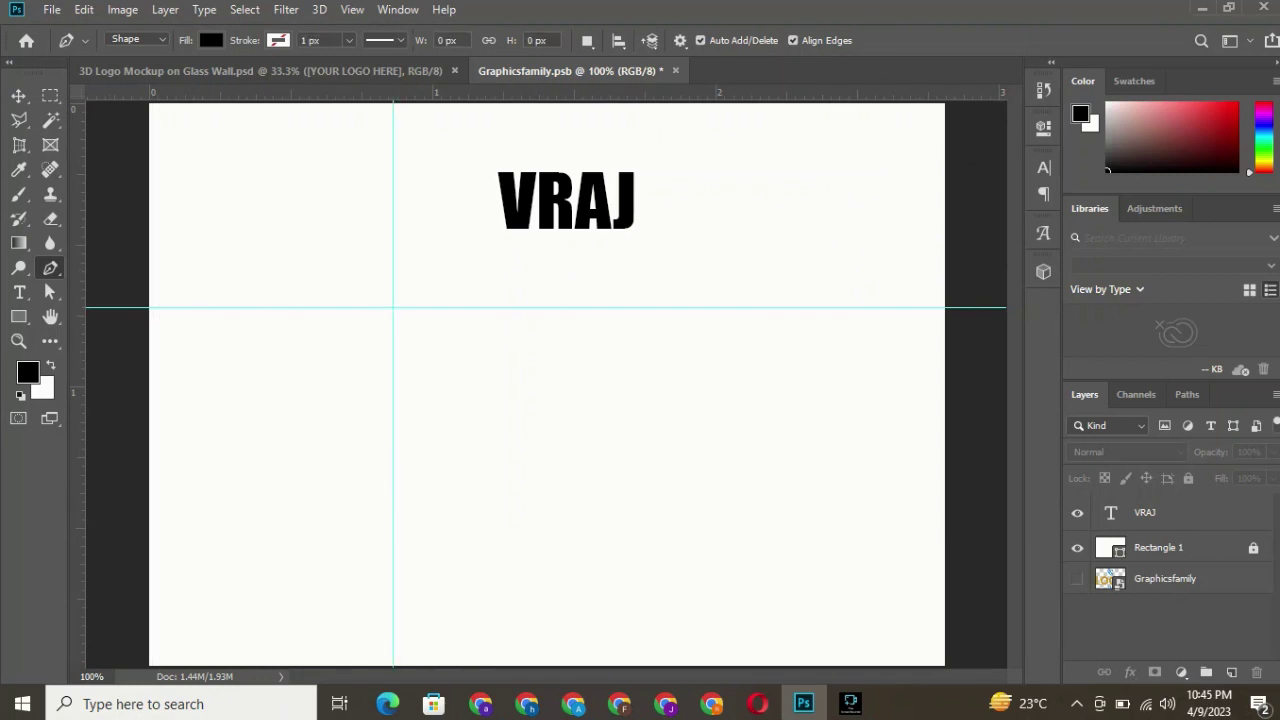
{"action": "left_click_drag", "start_coordinate": [75, 466], "coordinate": [504, 480]}
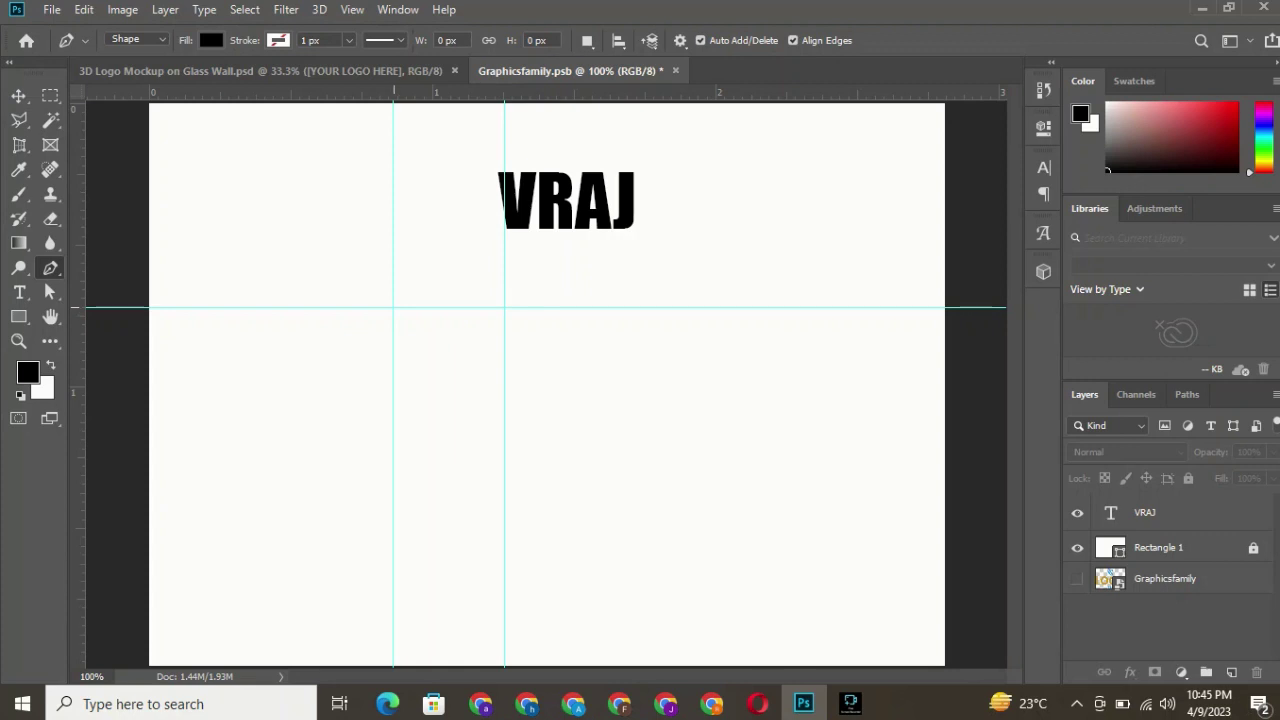
{"action": "left_click", "coordinate": [393, 307]}
Step: Undo a stray pen point and add a lower horizontal and a middle vertical guide
{"action": "left_click", "coordinate": [393, 417]}
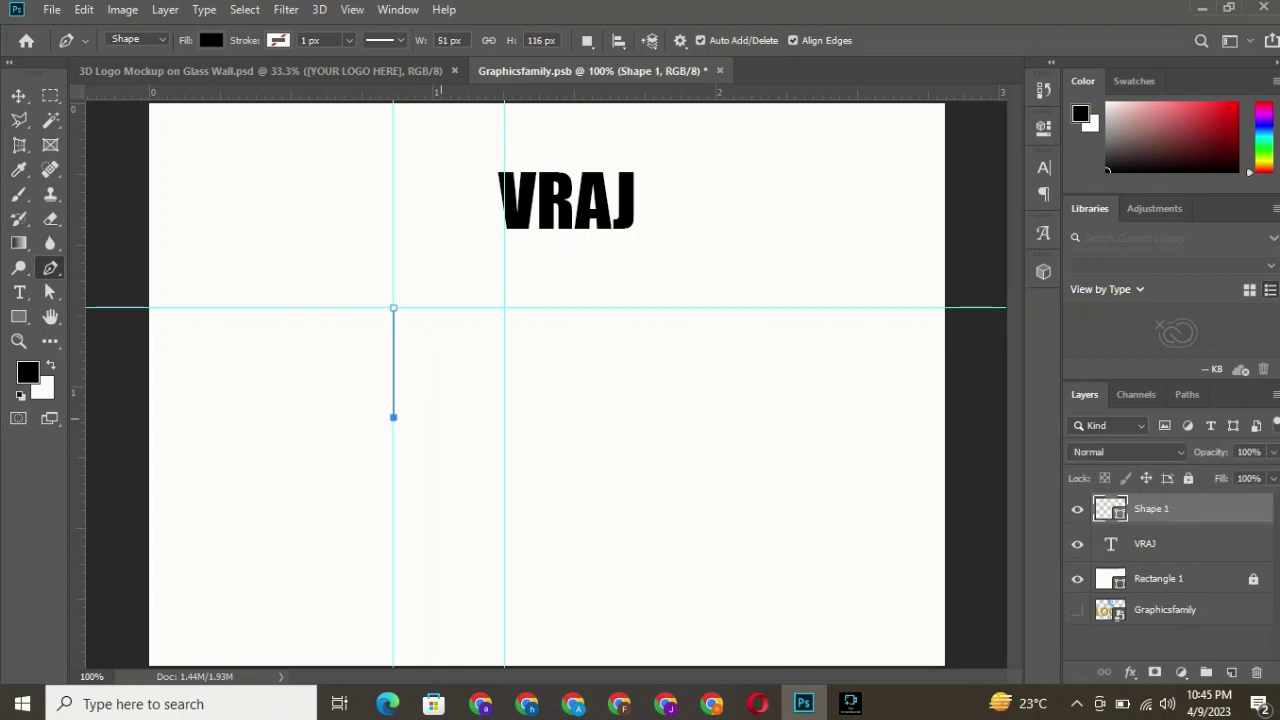
{"action": "key", "text": "ctrl+z"}
{"action": "left_click_drag", "start_coordinate": [437, 92], "coordinate": [437, 417]}
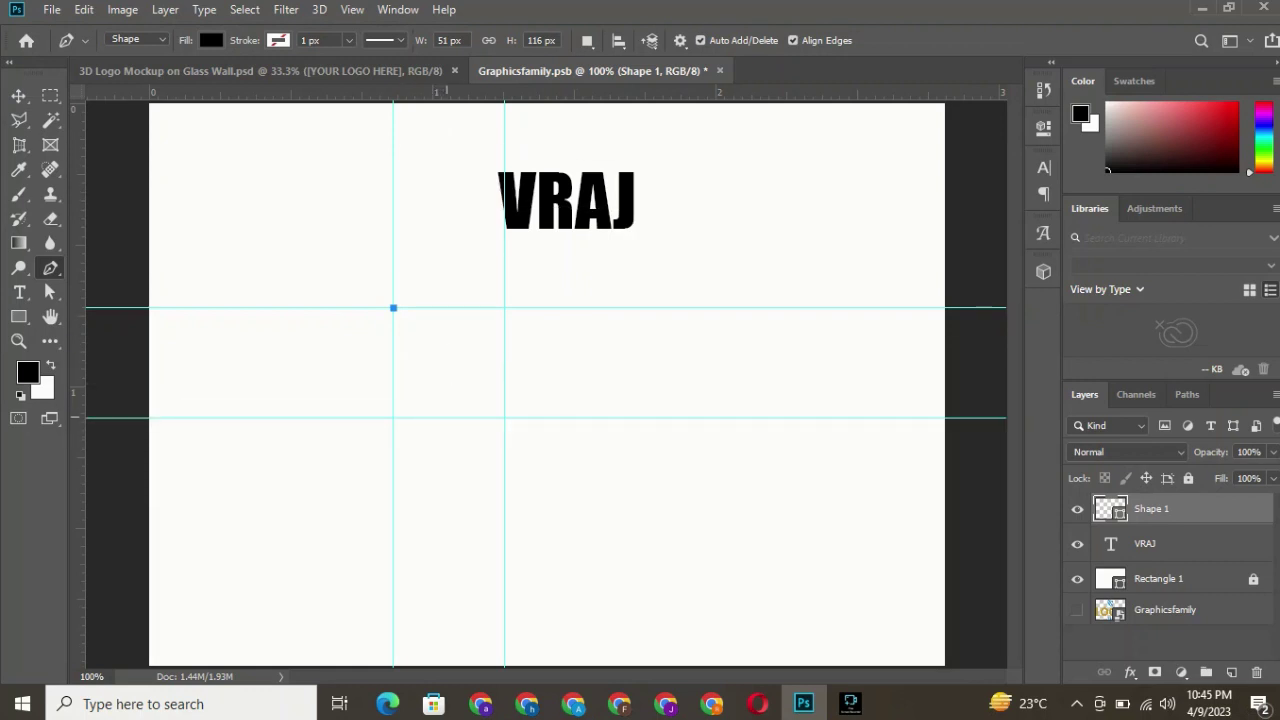
{"action": "left_click_drag", "start_coordinate": [75, 395], "coordinate": [448, 395]}
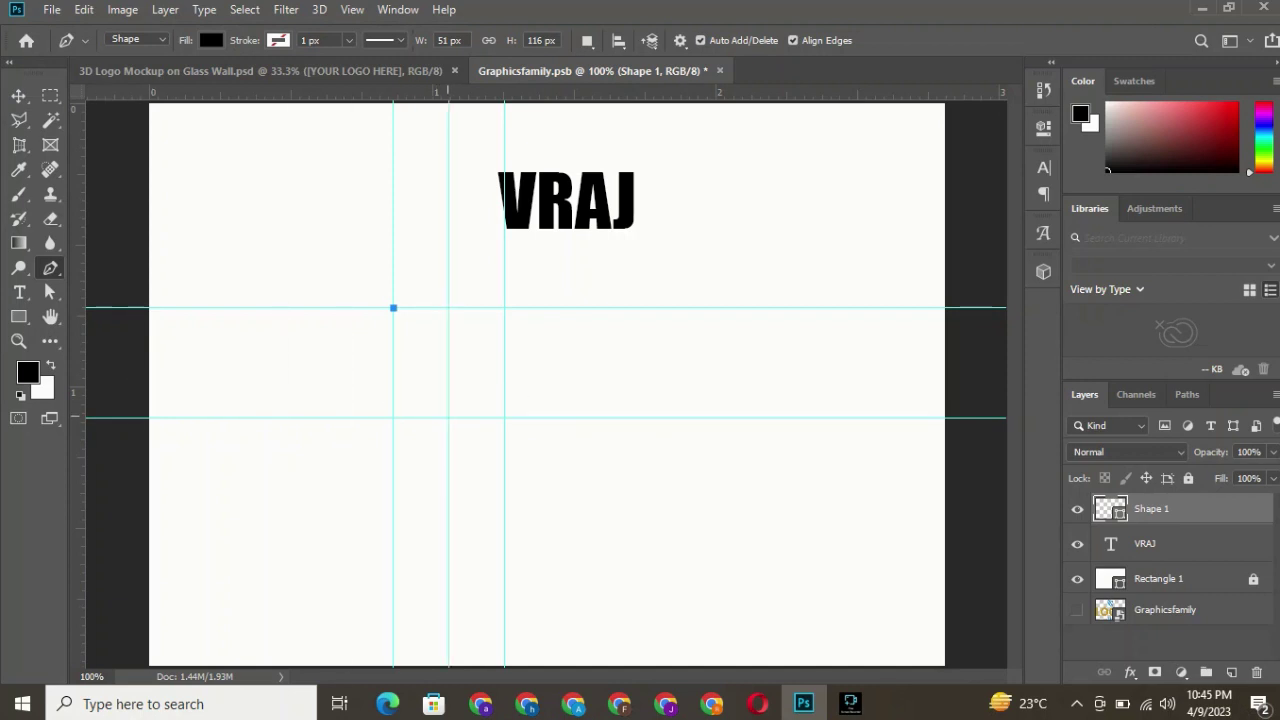
Step: Draw the thick black V shape with its tip on the lower guide crossing
{"action": "left_click", "coordinate": [449, 418]}
{"action": "left_click", "coordinate": [504, 308]}
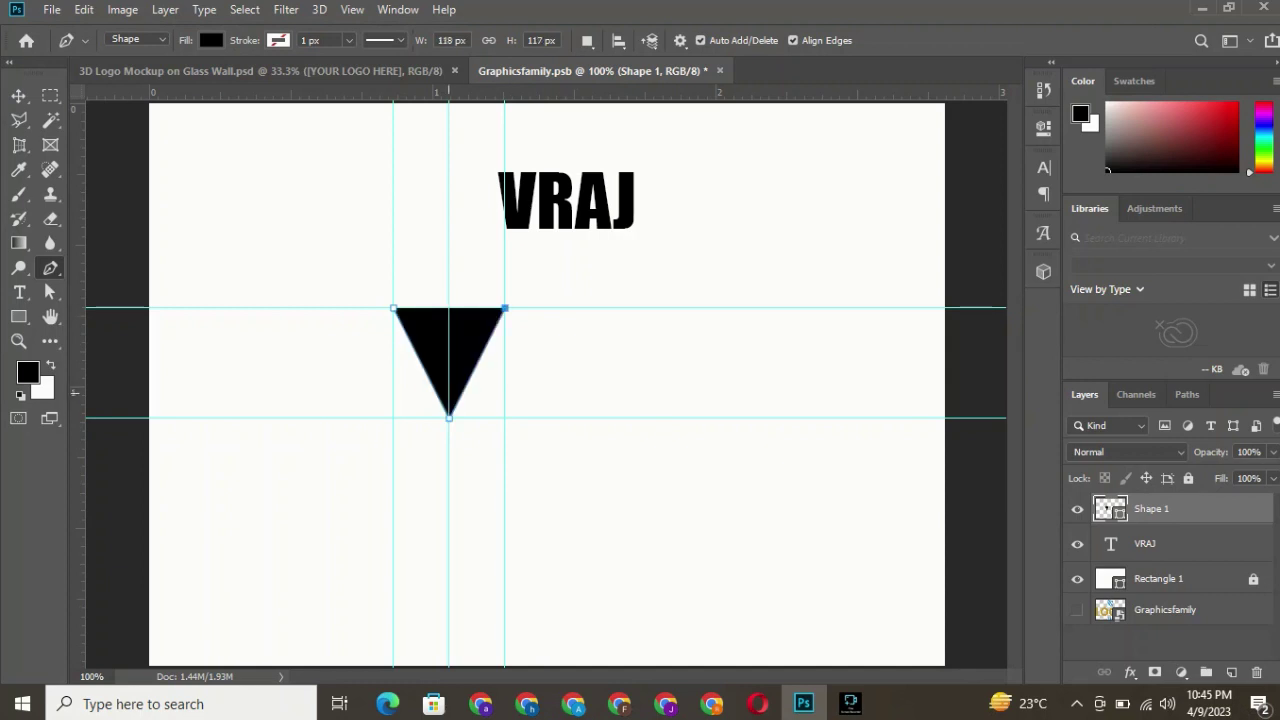
{"action": "left_click", "coordinate": [449, 392]}
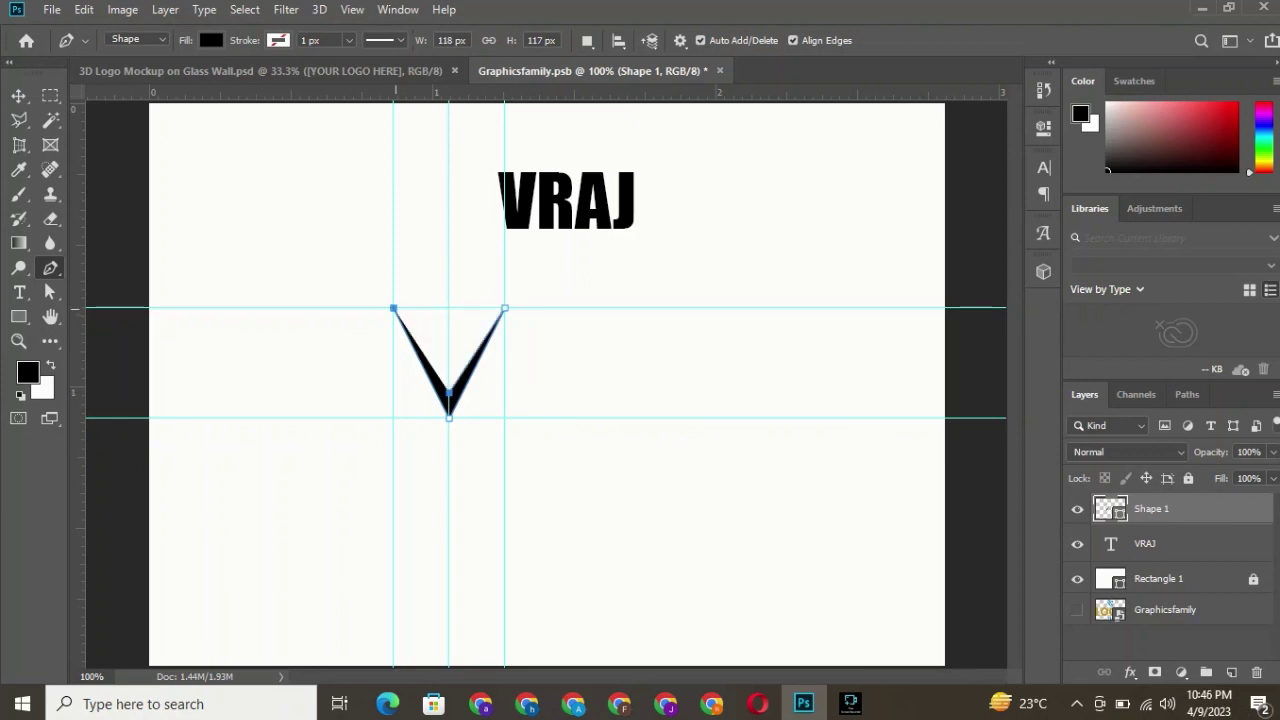
{"action": "key", "text": "ctrl+z"}
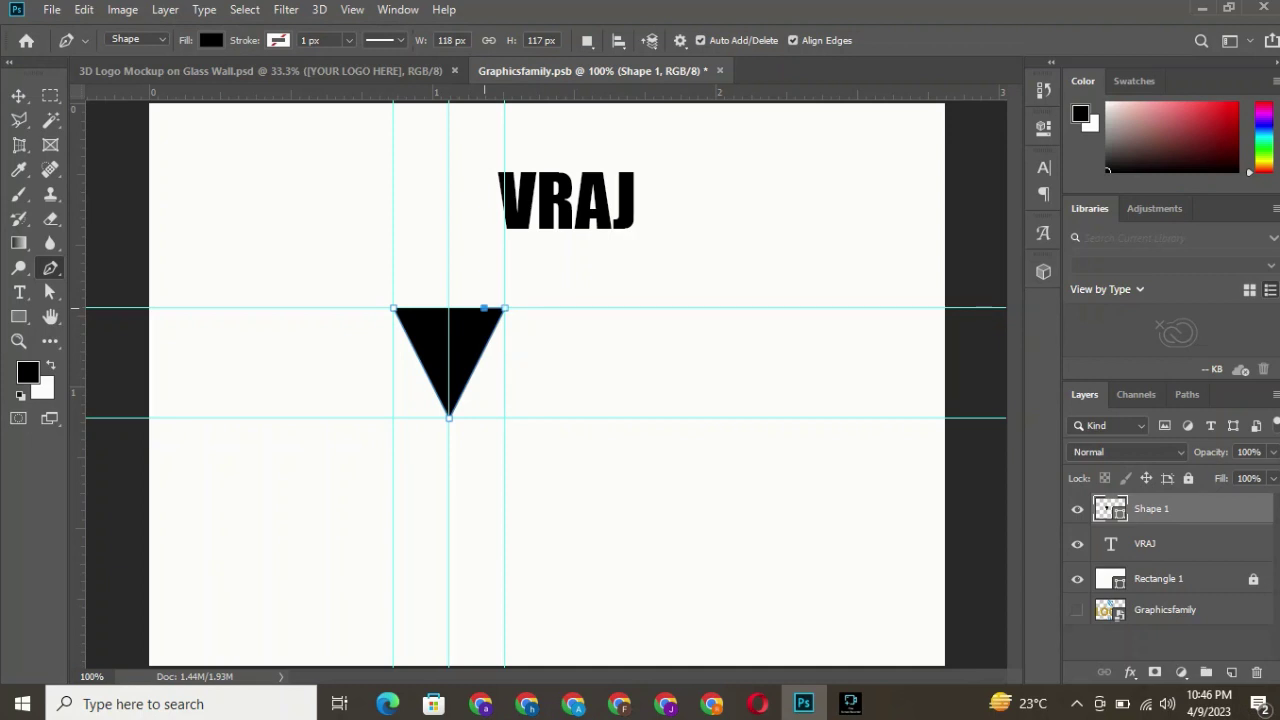
{"action": "left_click", "coordinate": [449, 382]}
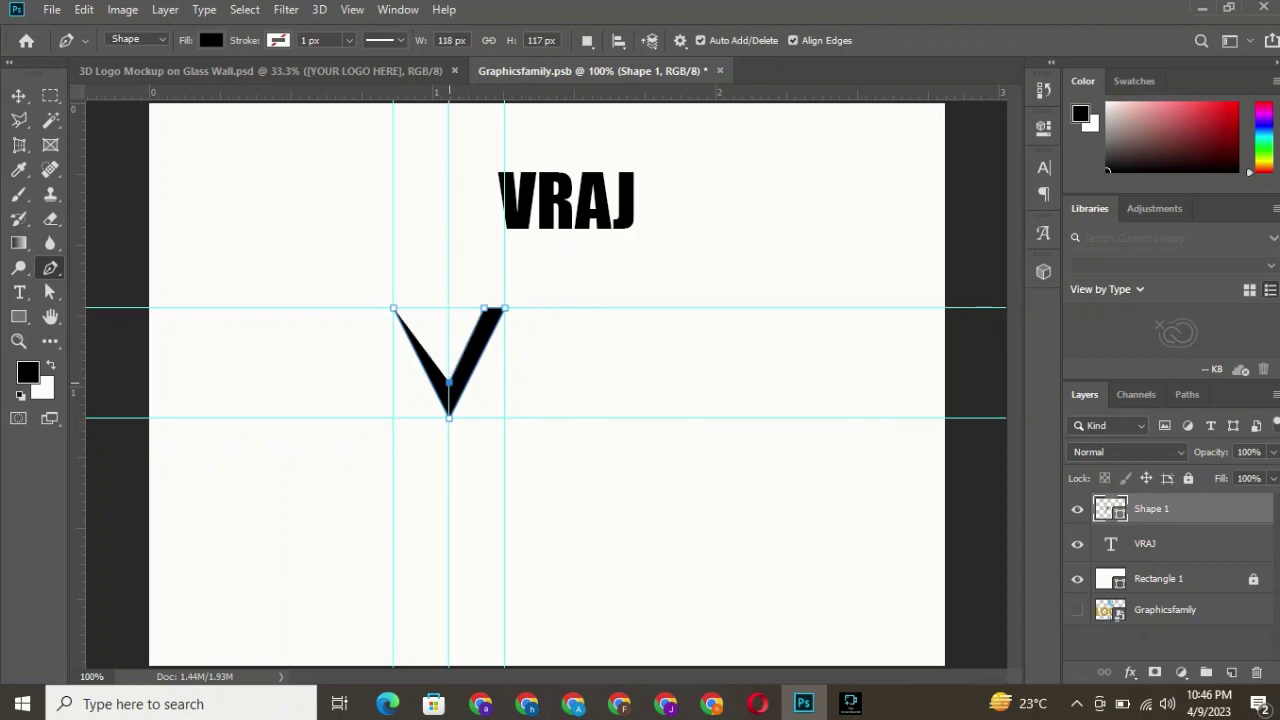
{"action": "left_click", "coordinate": [411, 344]}
{"action": "key", "text": "ctrl+z"}
{"action": "left_click", "coordinate": [411, 308]}
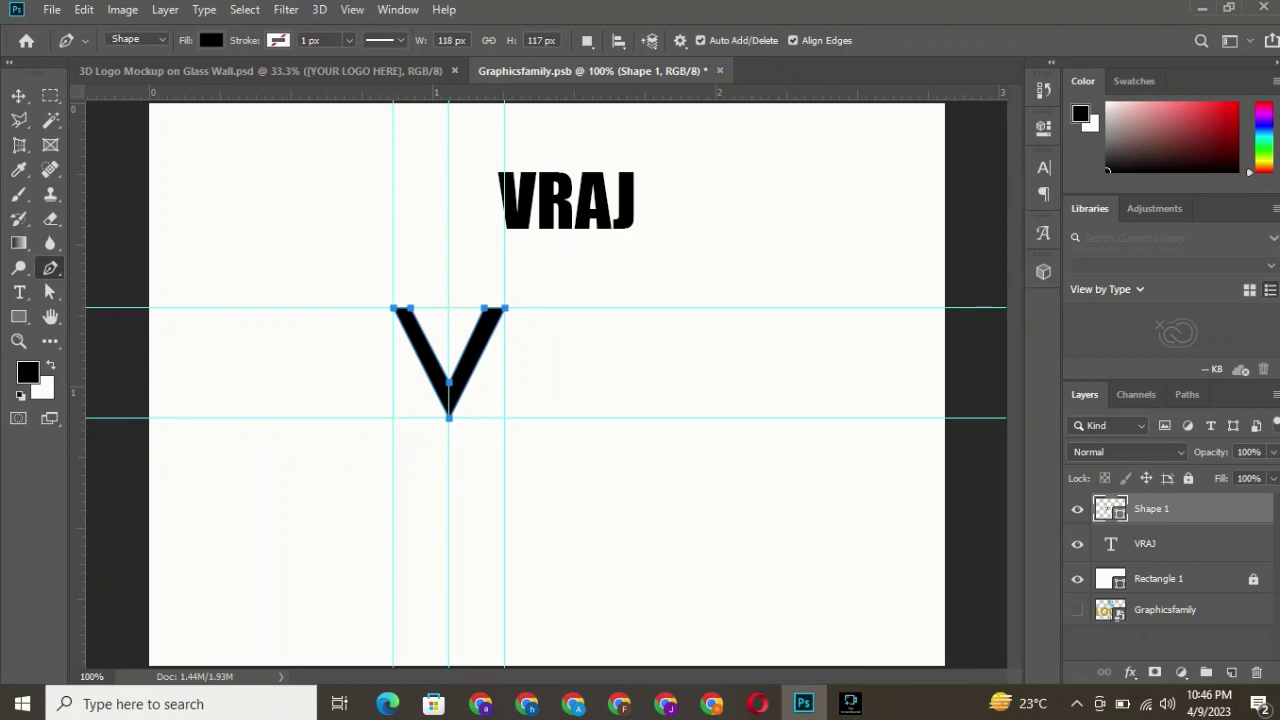
{"action": "key", "text": "v"}
{"action": "left_click", "coordinate": [485, 347]}
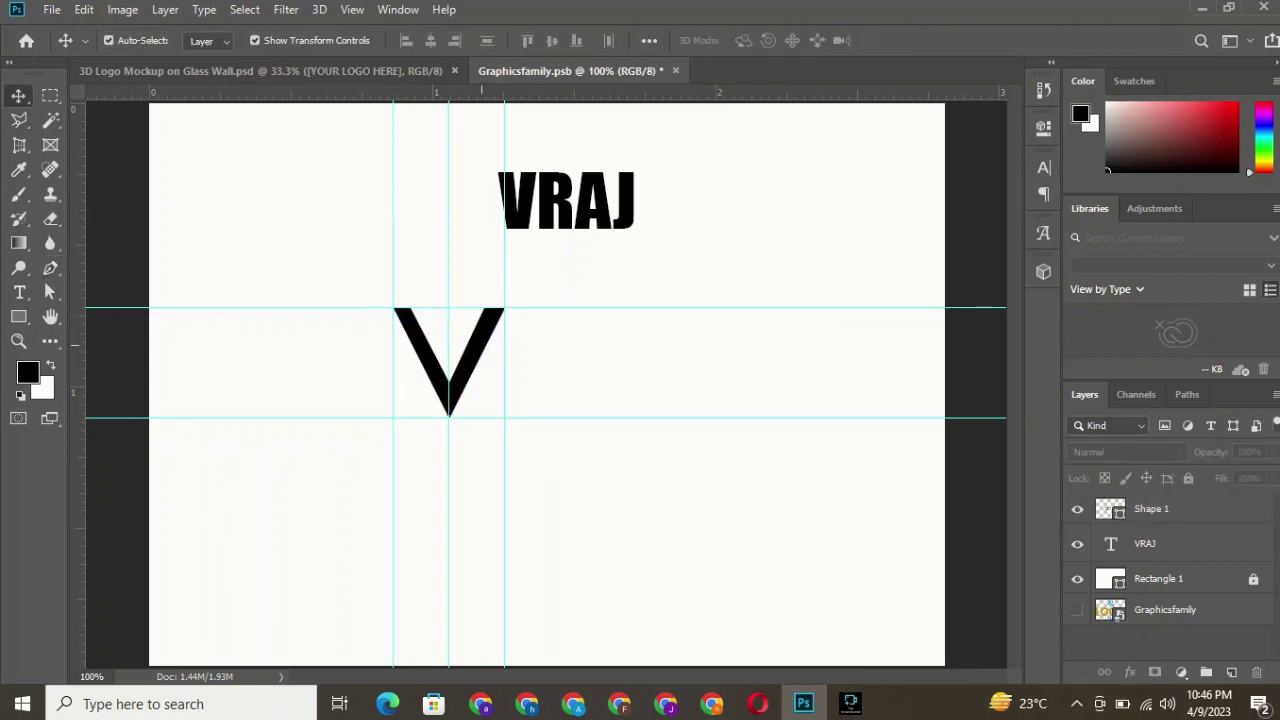
Step: Draw a small black rectangle to the right of the V
{"action": "left_click", "coordinate": [455, 340]}
{"action": "left_click", "coordinate": [600, 480]}
{"action": "left_click", "coordinate": [18, 316]}
{"action": "left_click", "coordinate": [100, 311]}
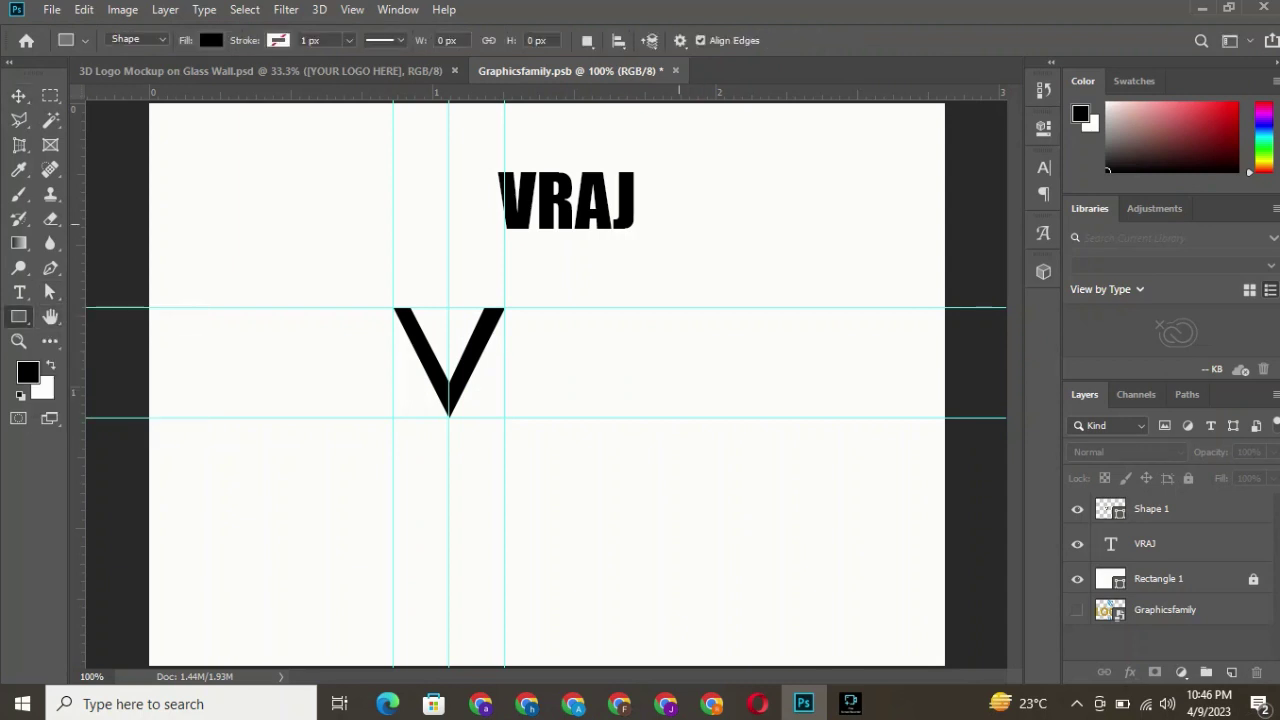
{"action": "mouse_move", "coordinate": [679, 222]}
{"action": "left_mouse_down"}
{"action": "mouse_move", "coordinate": [762, 240]}
{"action": "mouse_move", "coordinate": [522, 316]}
{"action": "left_mouse_up"}
Step: Move the rectangle to the V's top-right tip and stretch it rightward into a thin bar
{"action": "key", "text": "v"}
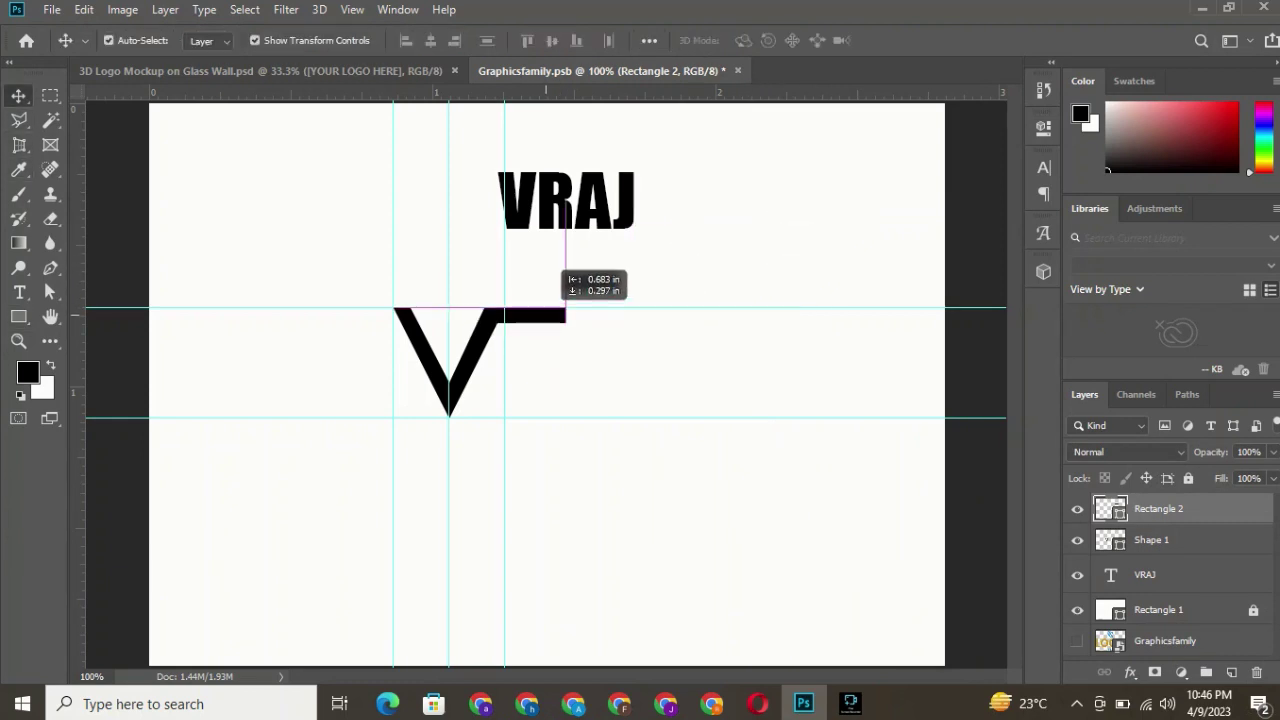
{"action": "left_click_drag", "start_coordinate": [560, 272], "coordinate": [560, 272]}
{"action": "key", "text": "ctrl+t"}
{"action": "left_click_drag", "start_coordinate": [566, 316], "coordinate": [667, 316]}
{"action": "key", "text": "Return"}
{"action": "left_click", "coordinate": [873, 183]}
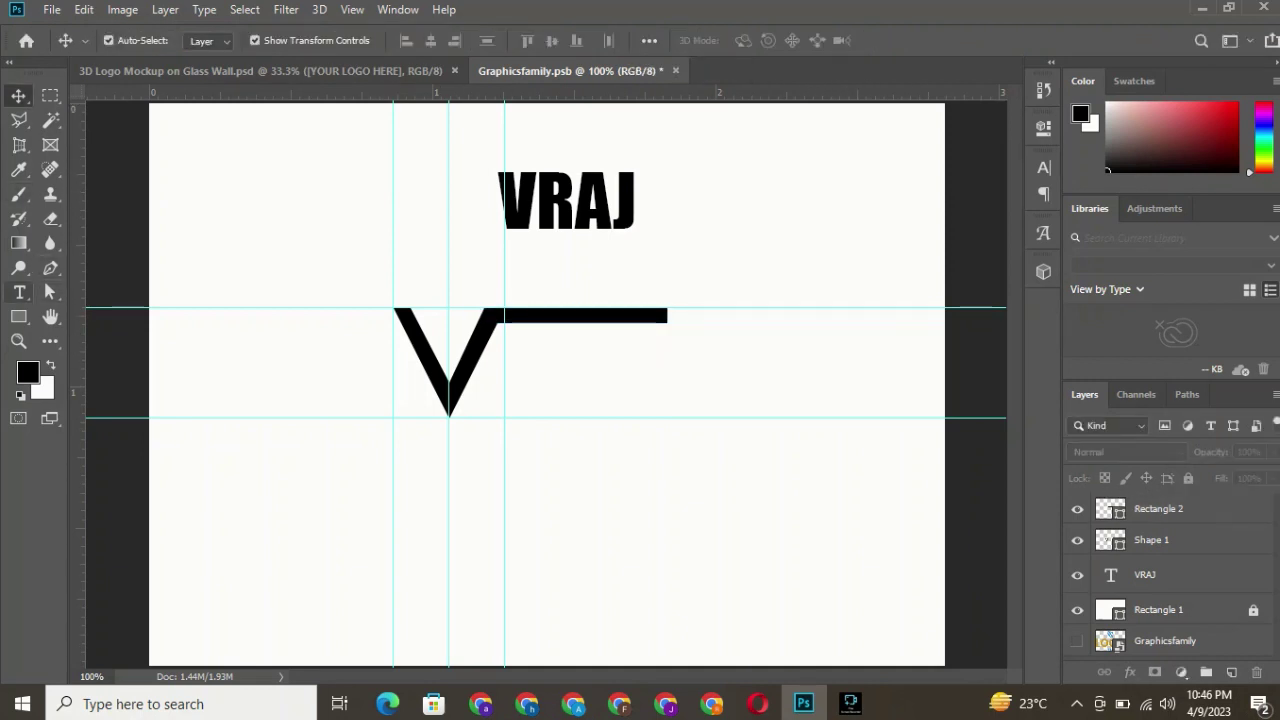
Step: Create an unwanted placeholder text layer and delete it
{"action": "left_click", "coordinate": [19, 292]}
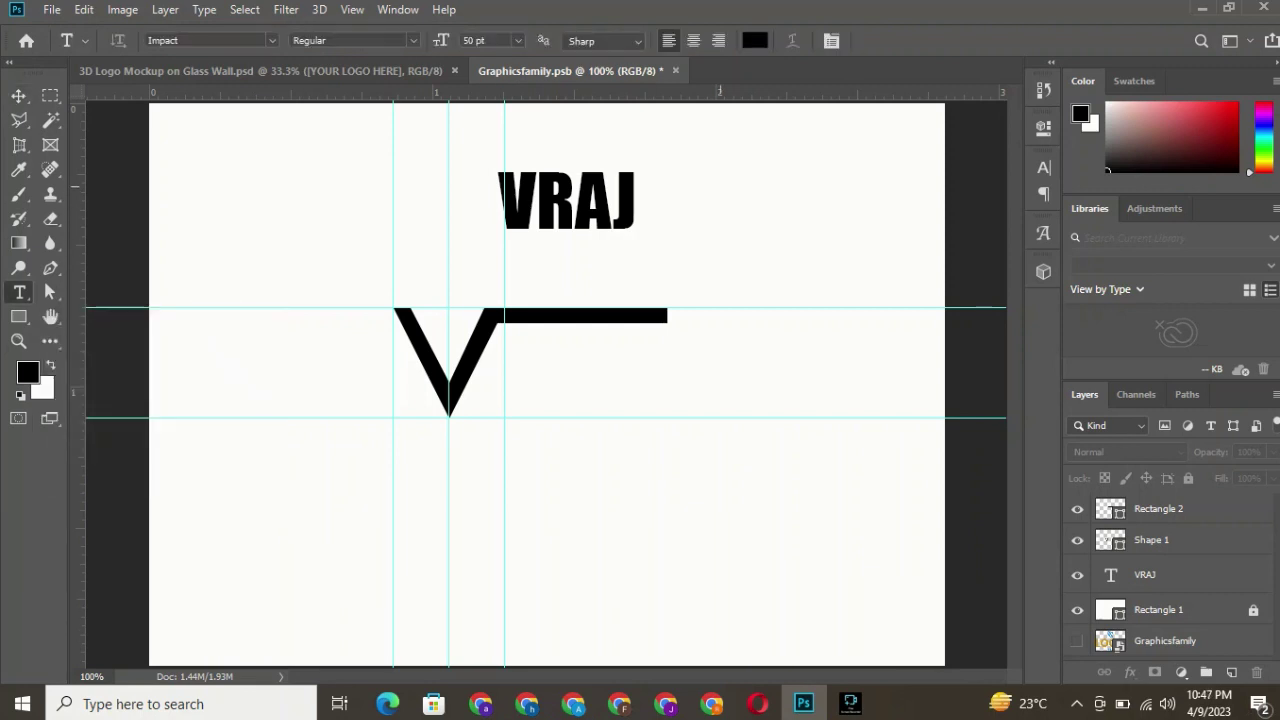
{"action": "left_click", "coordinate": [719, 185]}
{"action": "left_click", "coordinate": [901, 40]}
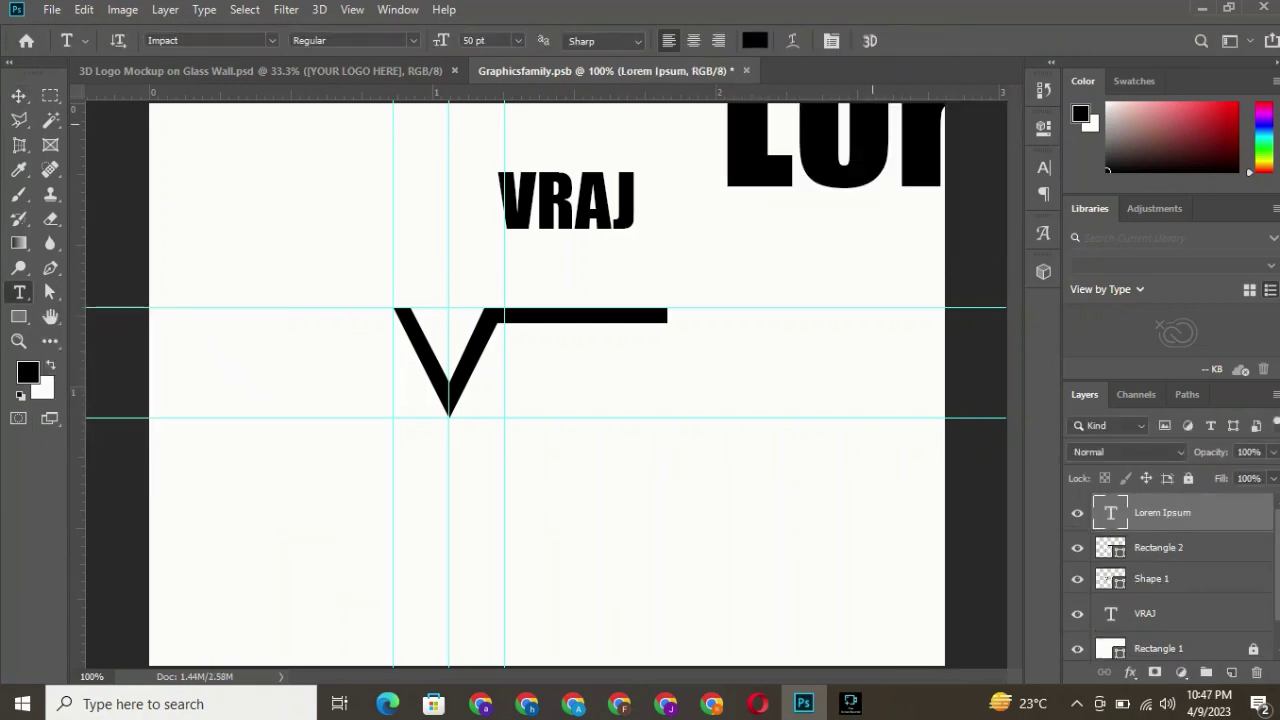
{"action": "key", "text": "v"}
{"action": "key", "text": "Delete"}
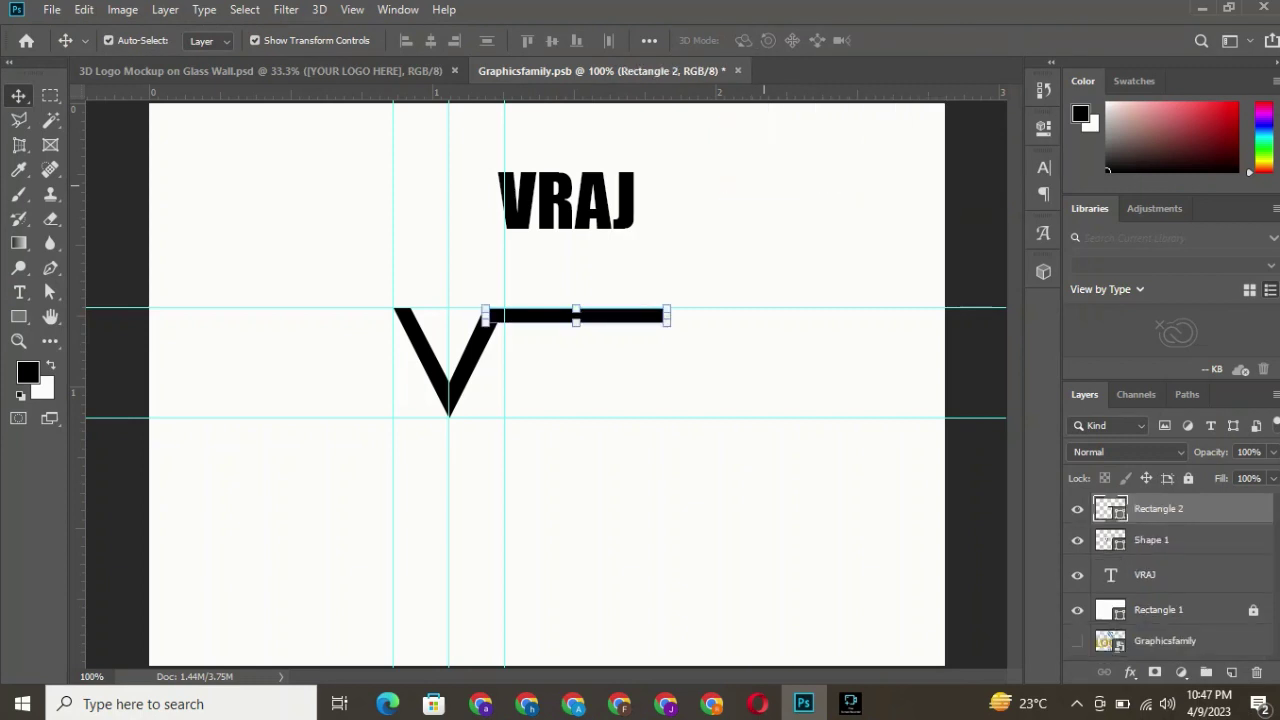
Step: Type a 14 pt letter R as its own text layer near the canvas top-left
{"action": "left_click", "coordinate": [19, 292]}
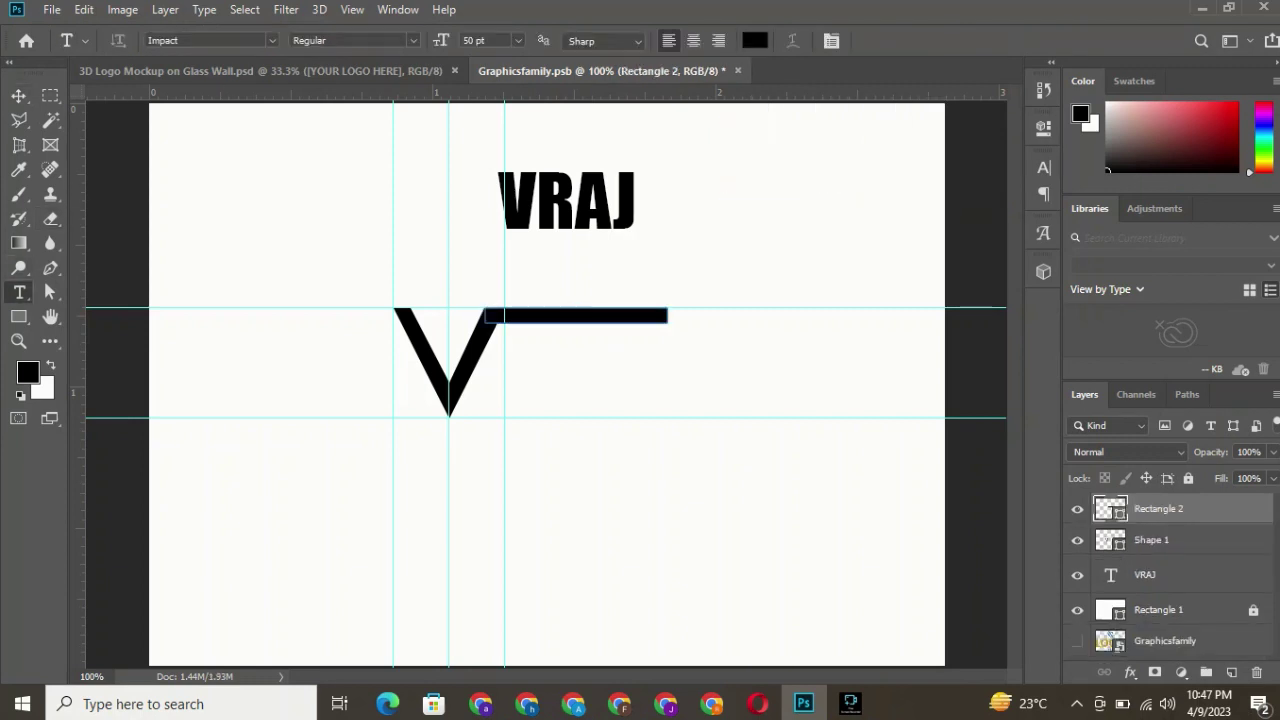
{"action": "left_click", "coordinate": [518, 40]}
{"action": "left_click", "coordinate": [498, 165]}
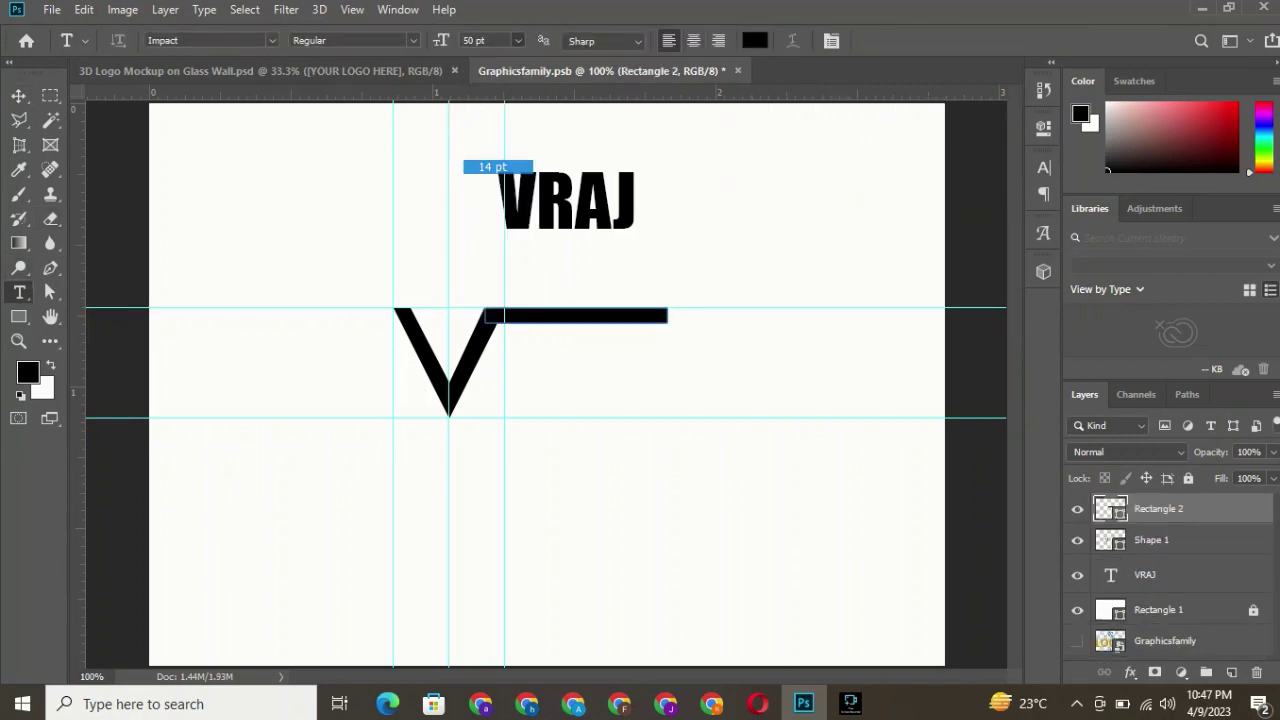
{"action": "left_click", "coordinate": [246, 187]}
{"action": "key", "text": "BackSpace"}
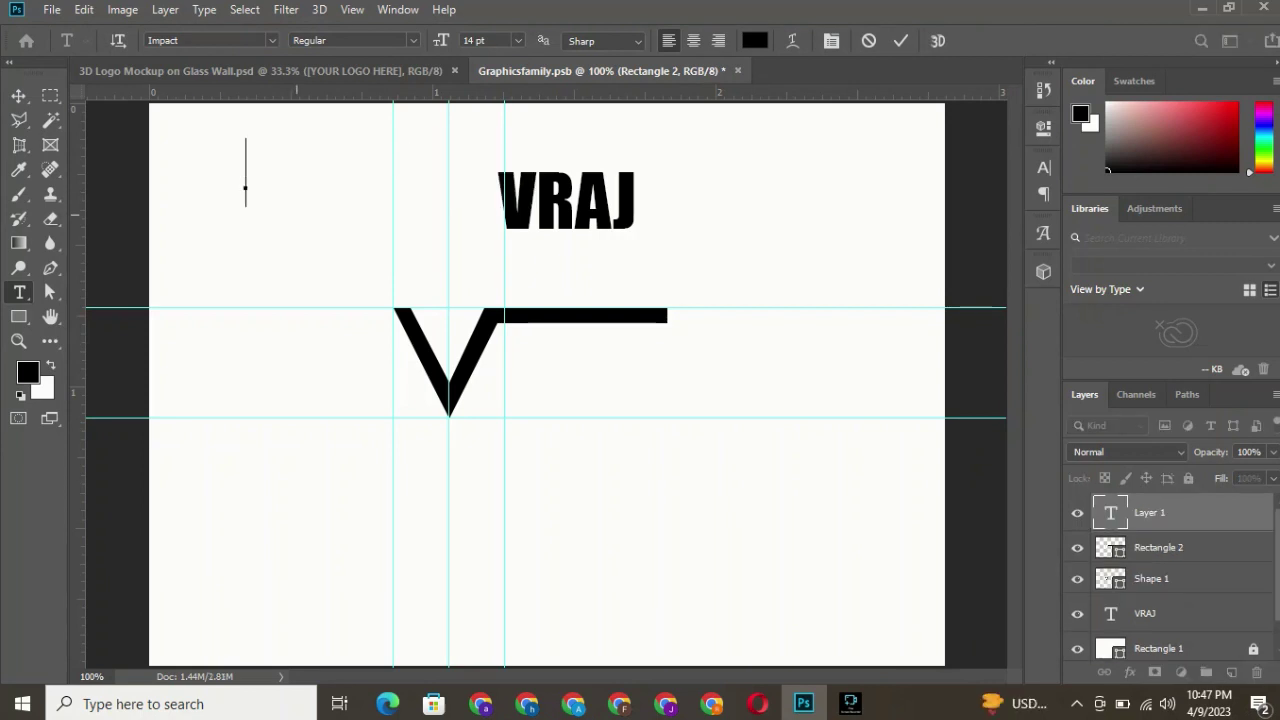
{"action": "type", "text": "R"}
{"action": "left_click", "coordinate": [901, 40]}
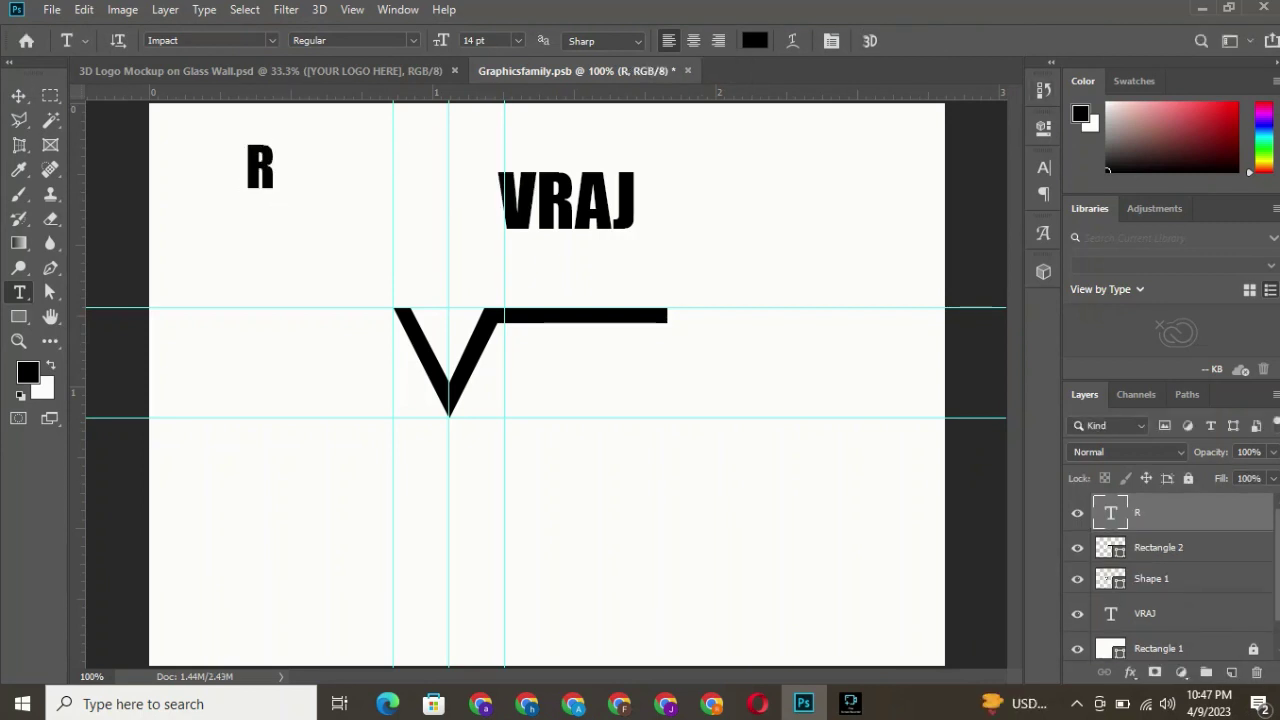
{"action": "left_click", "coordinate": [1043, 167]}
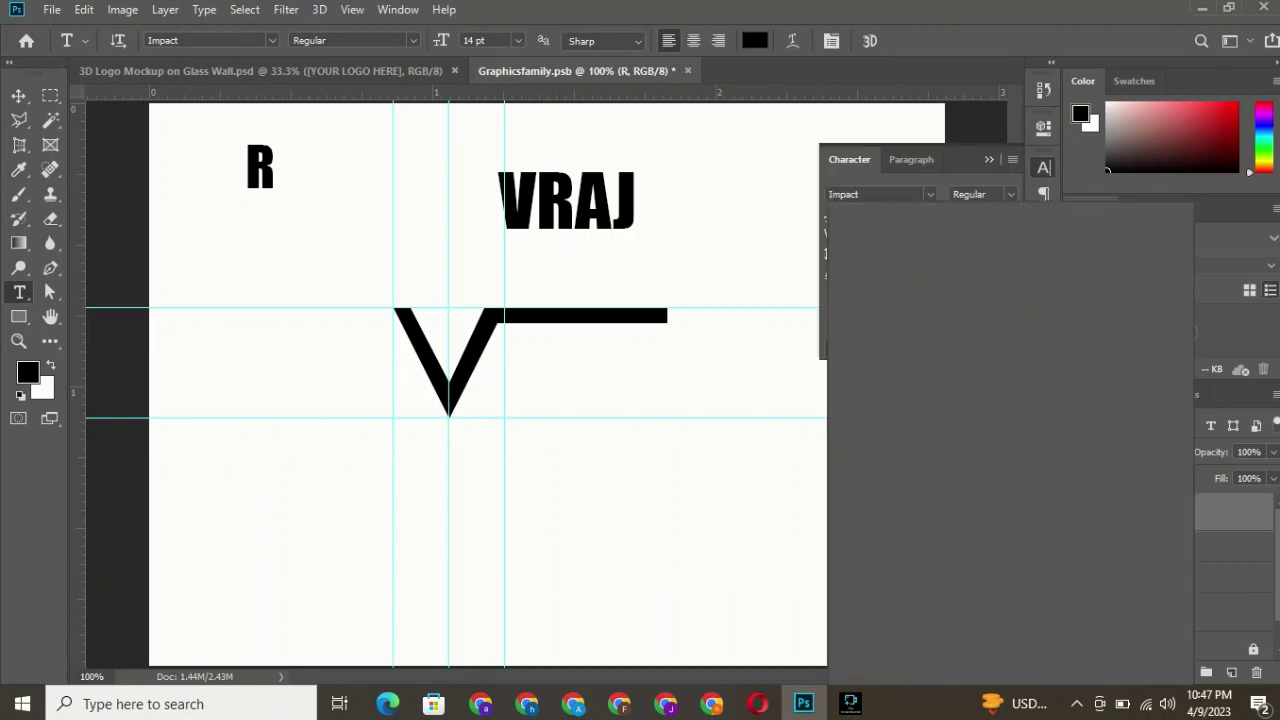
Step: Preview Source Serif, Constantia, Impact, Ink Free, Myriad and Segoe Script fonts on the R
{"action": "key", "text": "Escape"}
{"action": "key", "text": "v"}
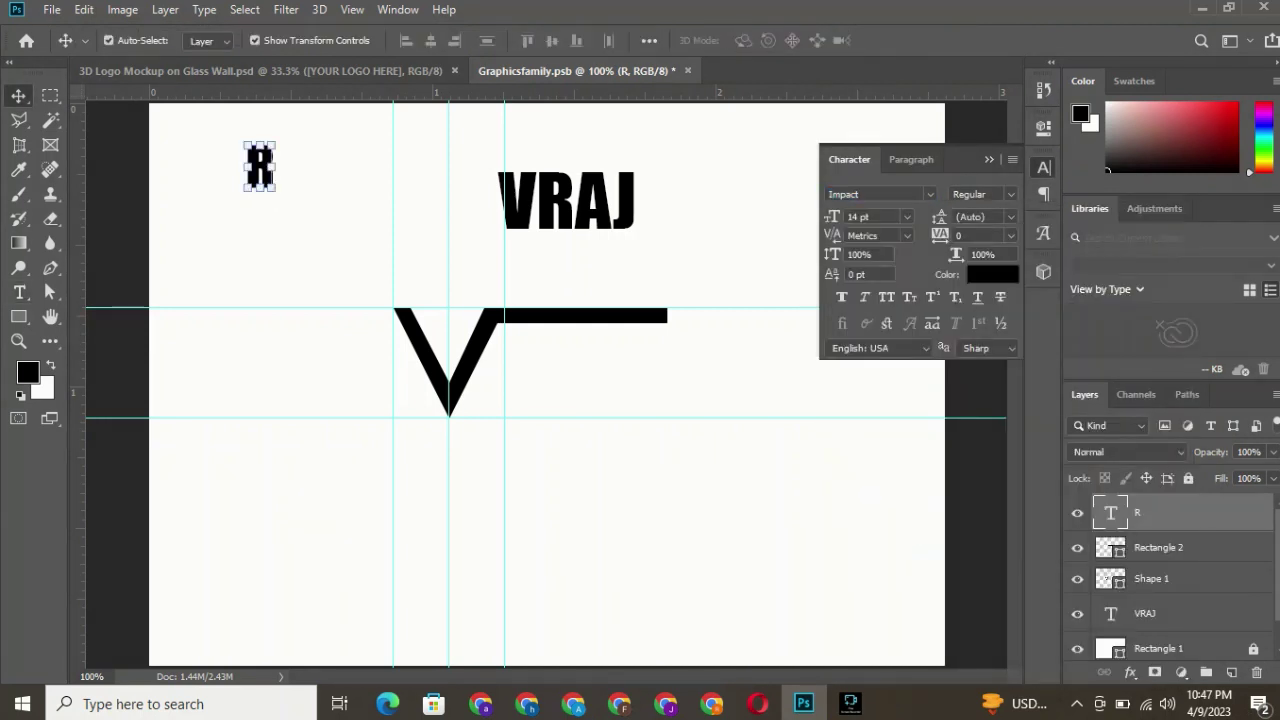
{"action": "left_click", "coordinate": [930, 194]}
{"action": "key", "text": "Down"}
{"action": "key", "text": "Down"}
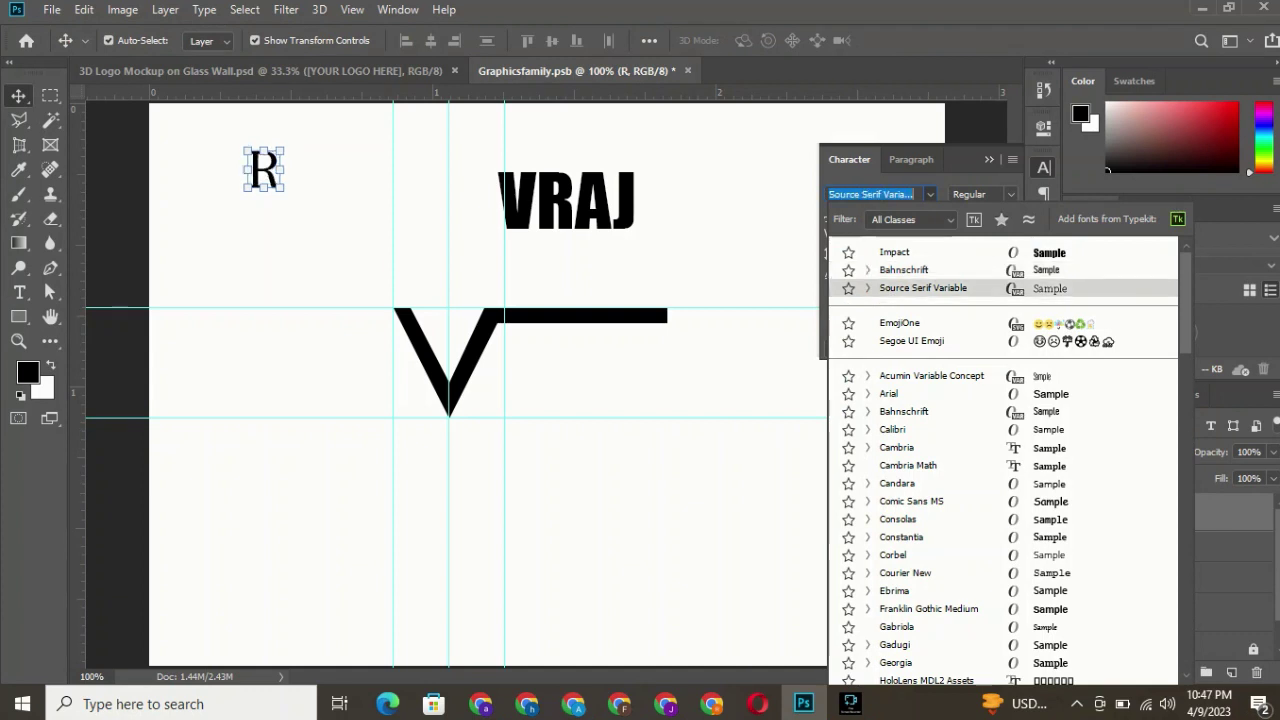
{"action": "key", "text": "Down"}
{"action": "key", "text": "Down"}
{"action": "key", "text": "Down"}
{"action": "key", "text": "Down"}
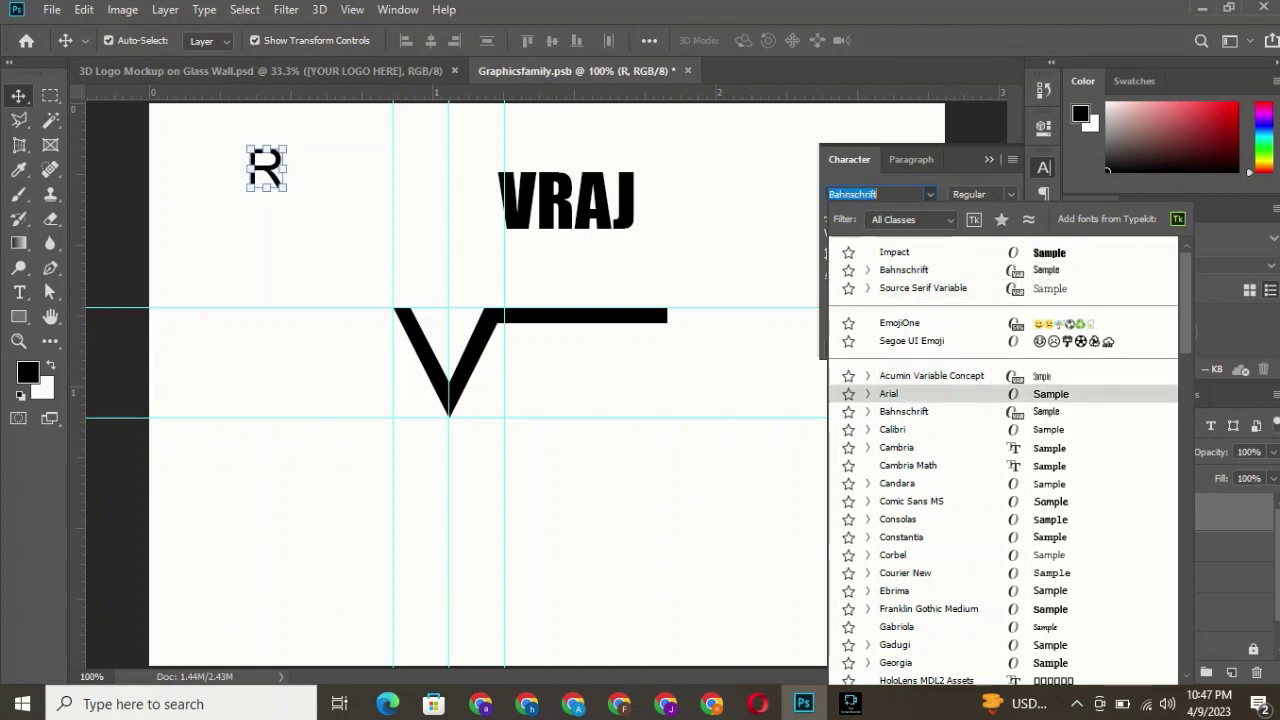
{"action": "key", "text": "Down"}
{"action": "key", "text": "Down"}
{"action": "key", "text": "Down"}
{"action": "key", "text": "Down"}
{"action": "key", "text": "Down"}
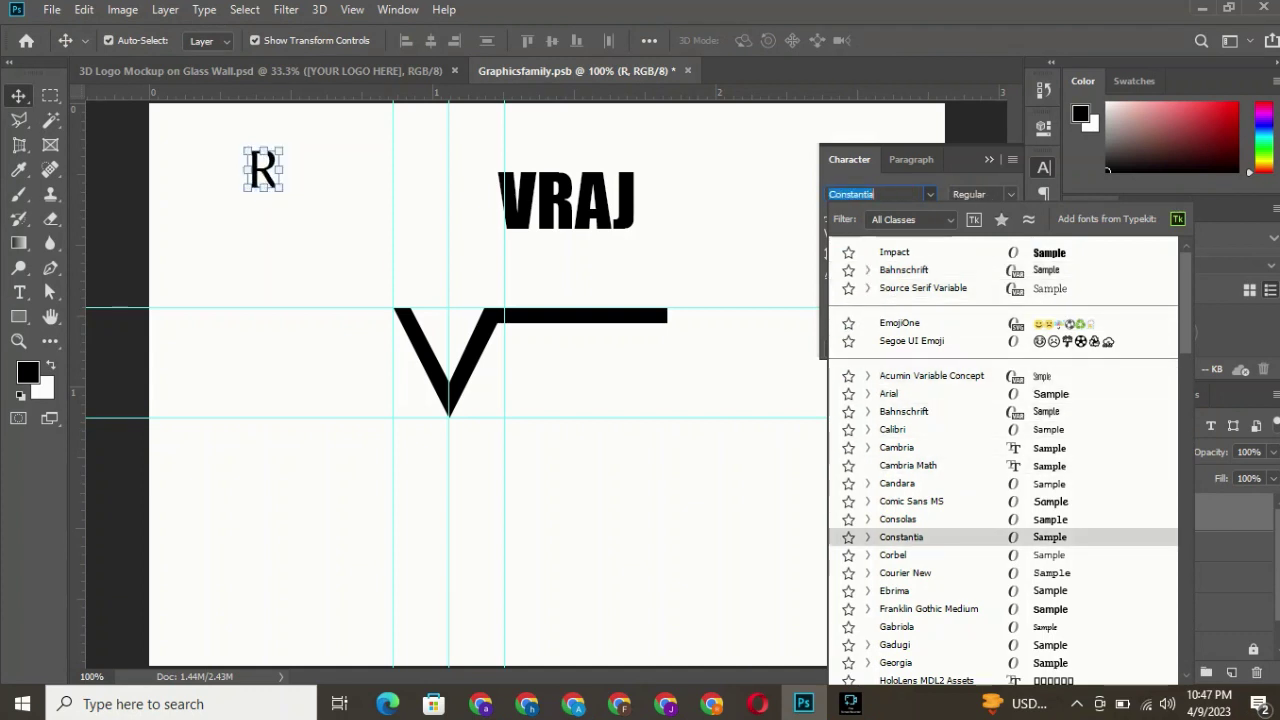
{"action": "key", "text": "Up"}
{"action": "key", "text": "Down"}
{"action": "key", "text": "Down"}
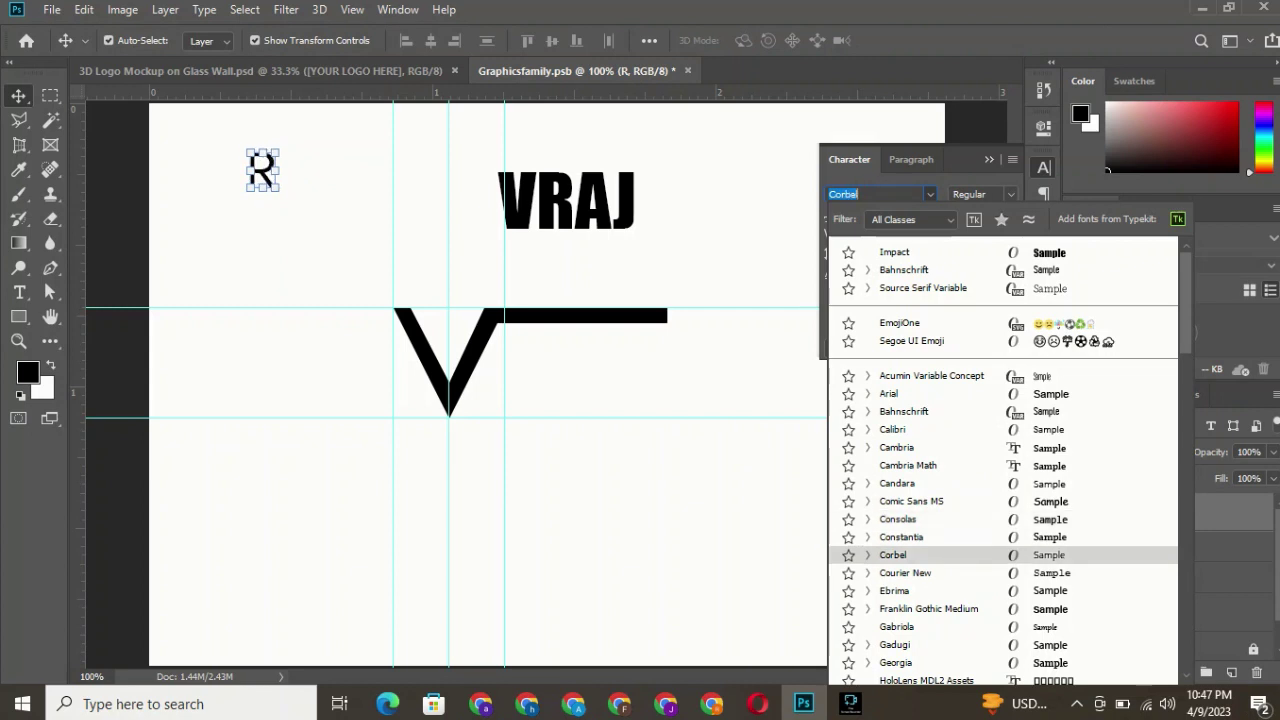
{"action": "key", "text": "Down"}
{"action": "key", "text": "Down"}
{"action": "key", "text": "Down"}
{"action": "key", "text": "Down"}
{"action": "key", "text": "Down"}
{"action": "key", "text": "Down"}
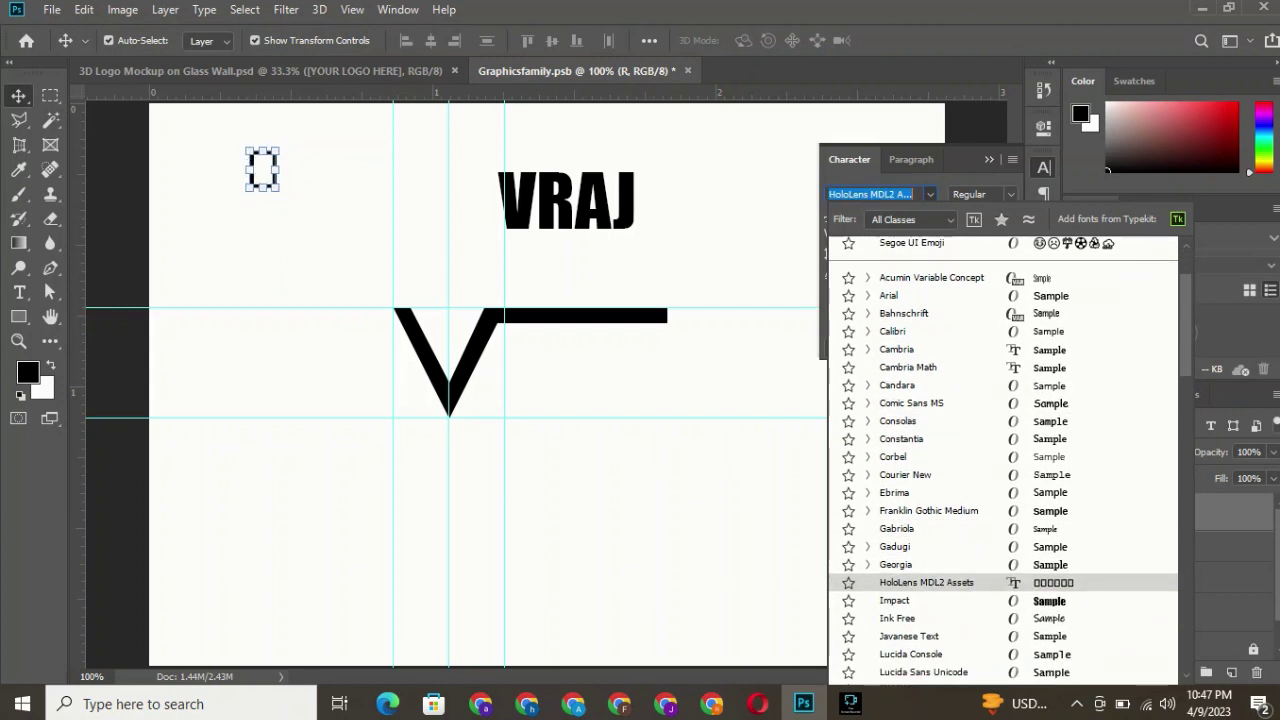
{"action": "key", "text": "Down"}
{"action": "key", "text": "Down"}
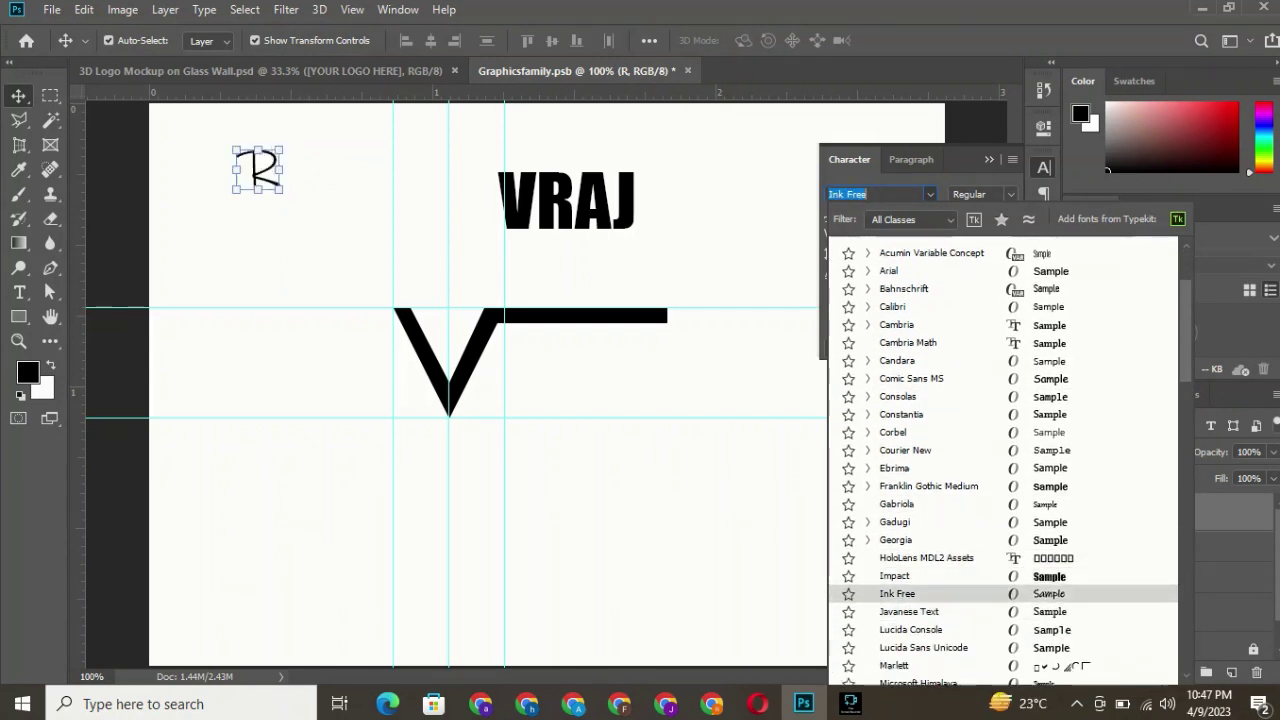
{"action": "key", "text": "Down"}
{"action": "key", "text": "Down"}
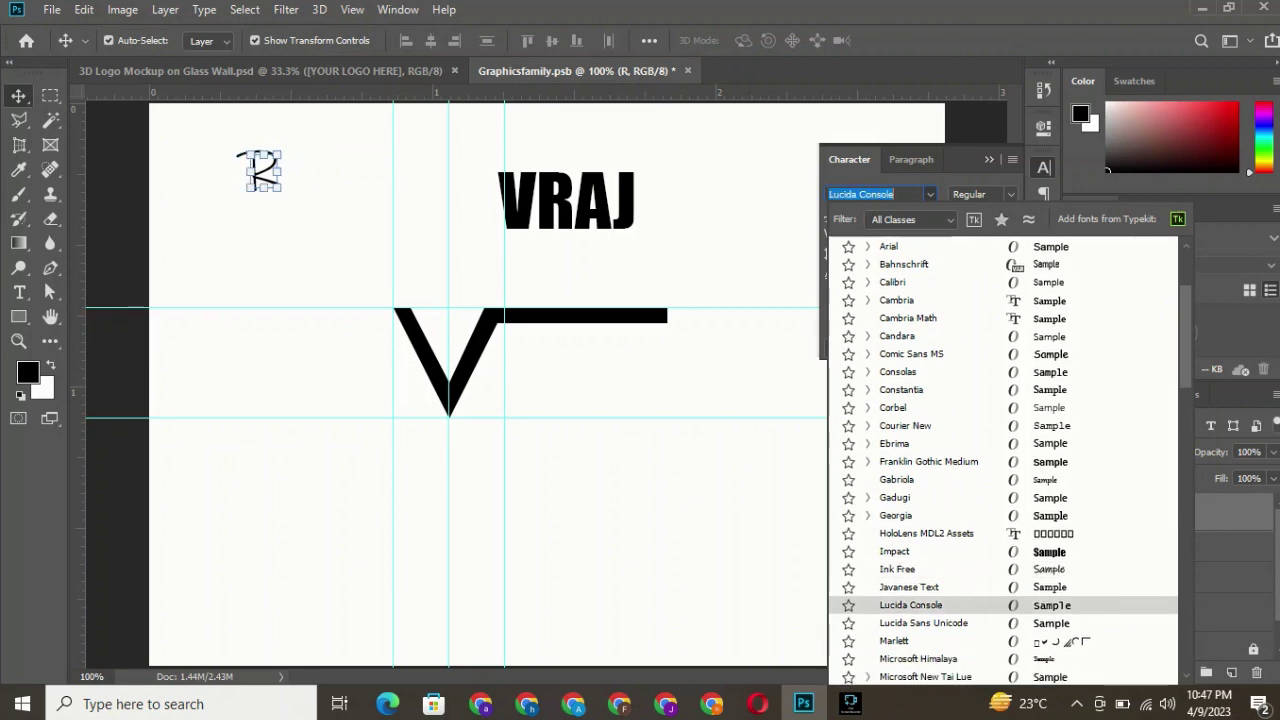
{"action": "key", "text": "Down"}
{"action": "key", "text": "Down"}
{"action": "key", "text": "Down"}
{"action": "key", "text": "Down"}
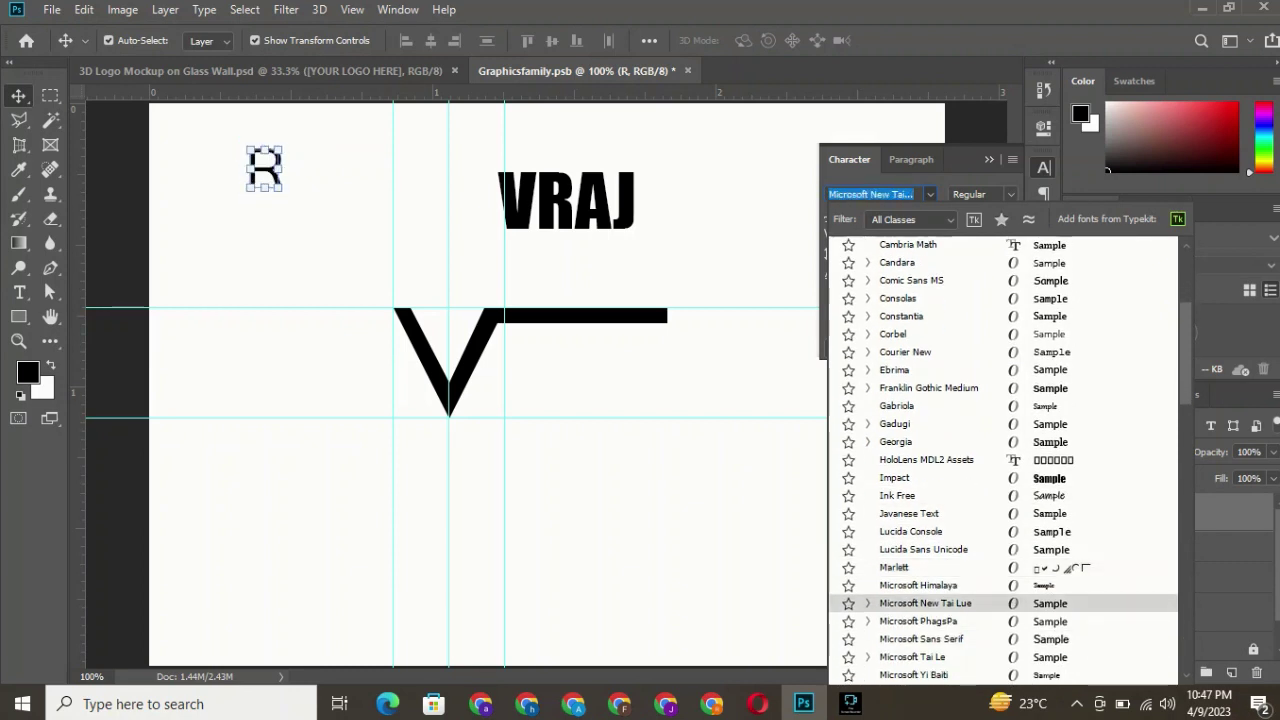
{"action": "key", "text": "Up"}
{"action": "key", "text": "Down"}
{"action": "key", "text": "Down"}
{"action": "key", "text": "Down"}
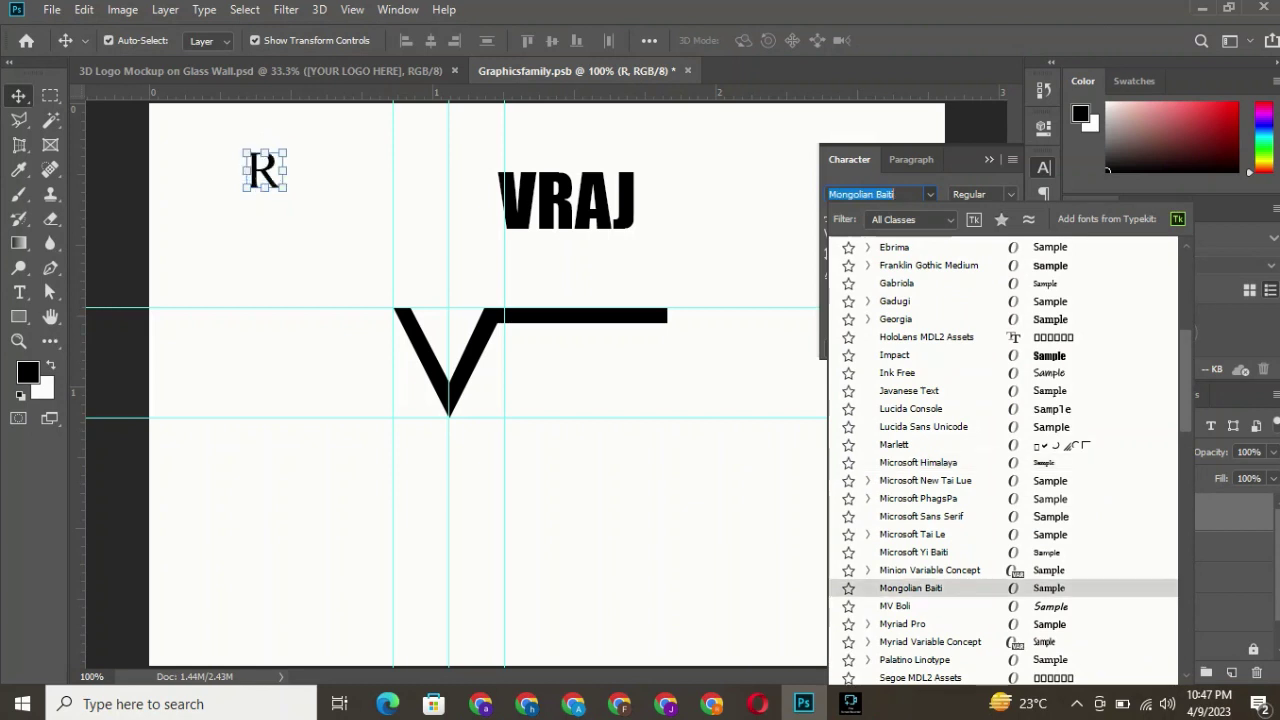
{"action": "key", "text": "Down"}
{"action": "key", "text": "Down"}
{"action": "key", "text": "Down"}
{"action": "key", "text": "Up"}
{"action": "key", "text": "Up"}
{"action": "scroll", "coordinate": [1003, 460], "scroll_direction": "down", "scroll_amount": 1}
{"action": "key", "text": "Down"}
{"action": "key", "text": "Down"}
{"action": "key", "text": "Down"}
{"action": "key", "text": "Up"}
{"action": "key", "text": "Up"}
{"action": "key", "text": "Up"}
{"action": "scroll", "coordinate": [1003, 460], "scroll_direction": "down", "scroll_amount": 1}
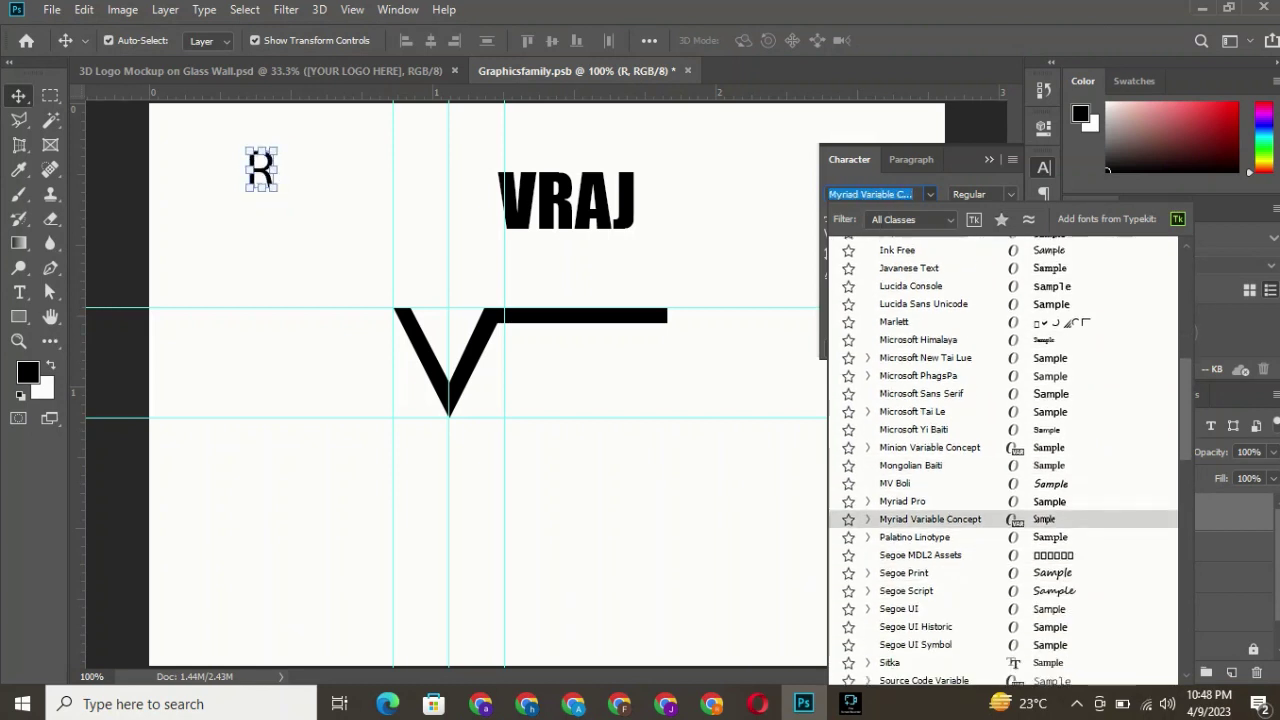
{"action": "scroll", "coordinate": [1003, 460], "scroll_direction": "down", "scroll_amount": 1}
{"action": "key", "text": "Down"}
{"action": "key", "text": "Down"}
{"action": "key", "text": "Down"}
{"action": "key", "text": "Up"}
{"action": "key", "text": "Down"}
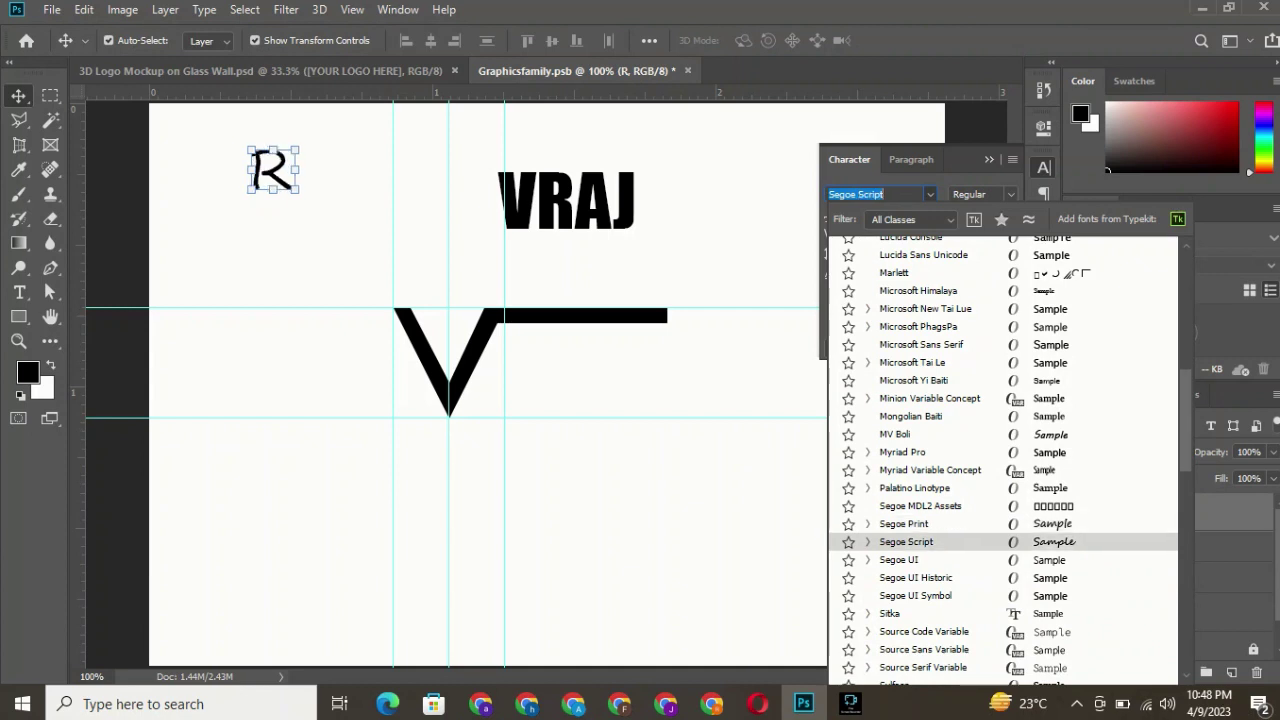
{"action": "key", "text": "Down"}
{"action": "scroll", "coordinate": [1003, 460], "scroll_direction": "down", "scroll_amount": 3}
Step: Preview Sylfaen, Webdings, Consolas, Marlett and Palatino on the R, ending on Source Code Variable
{"action": "key", "text": "Down"}
{"action": "key", "text": "Down"}
{"action": "key", "text": "Down"}
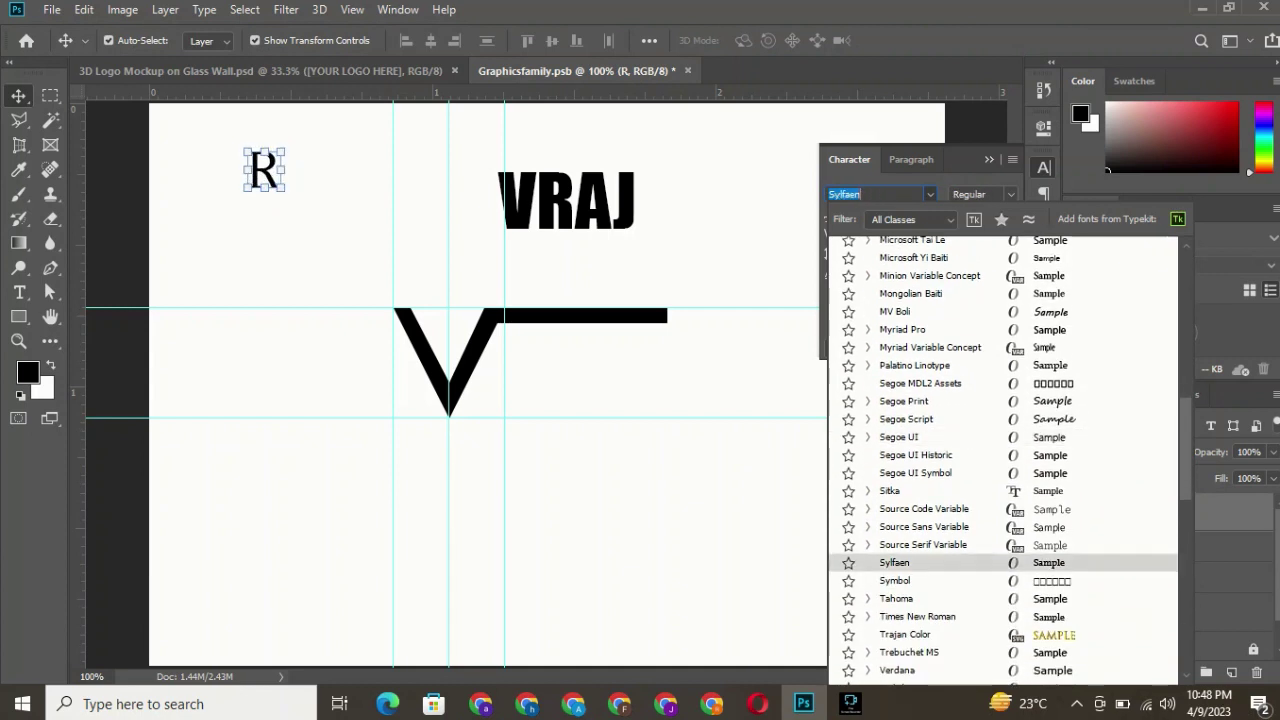
{"action": "key", "text": "Up"}
{"action": "scroll", "coordinate": [1003, 460], "scroll_direction": "down", "scroll_amount": 2}
{"action": "key", "text": "Down"}
{"action": "key", "text": "Down"}
{"action": "key", "text": "Down"}
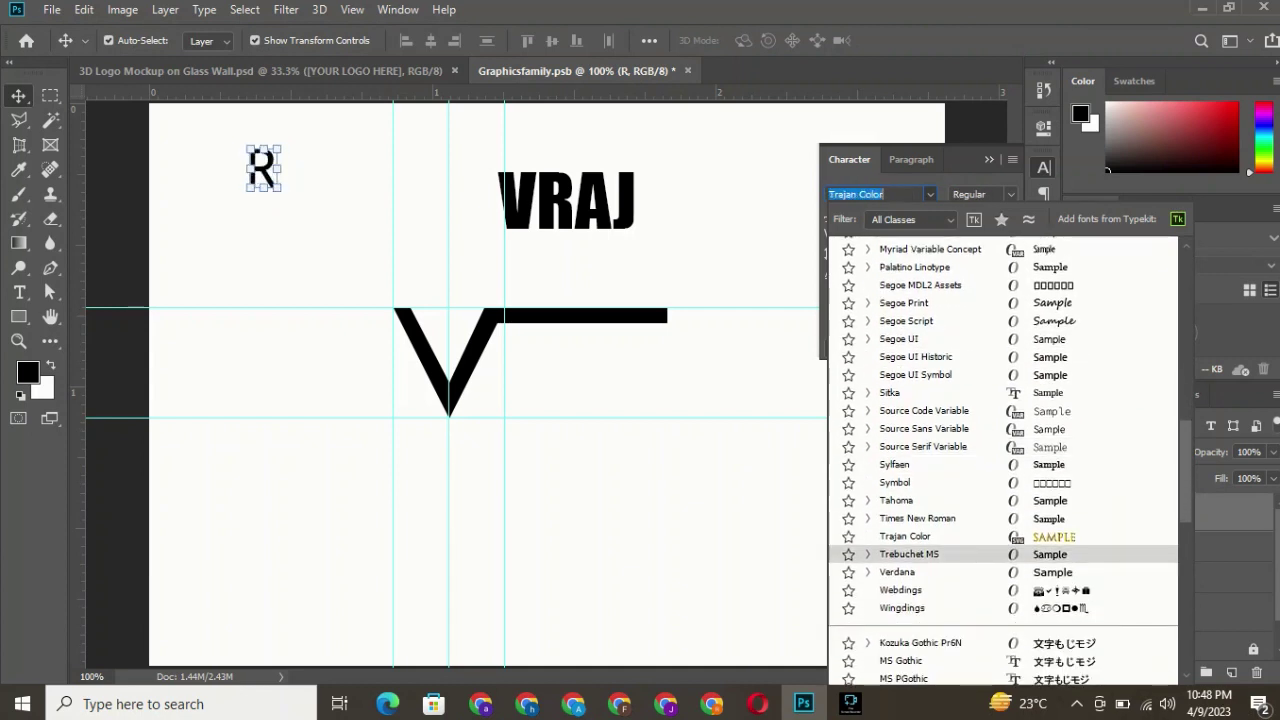
{"action": "key", "text": "Up"}
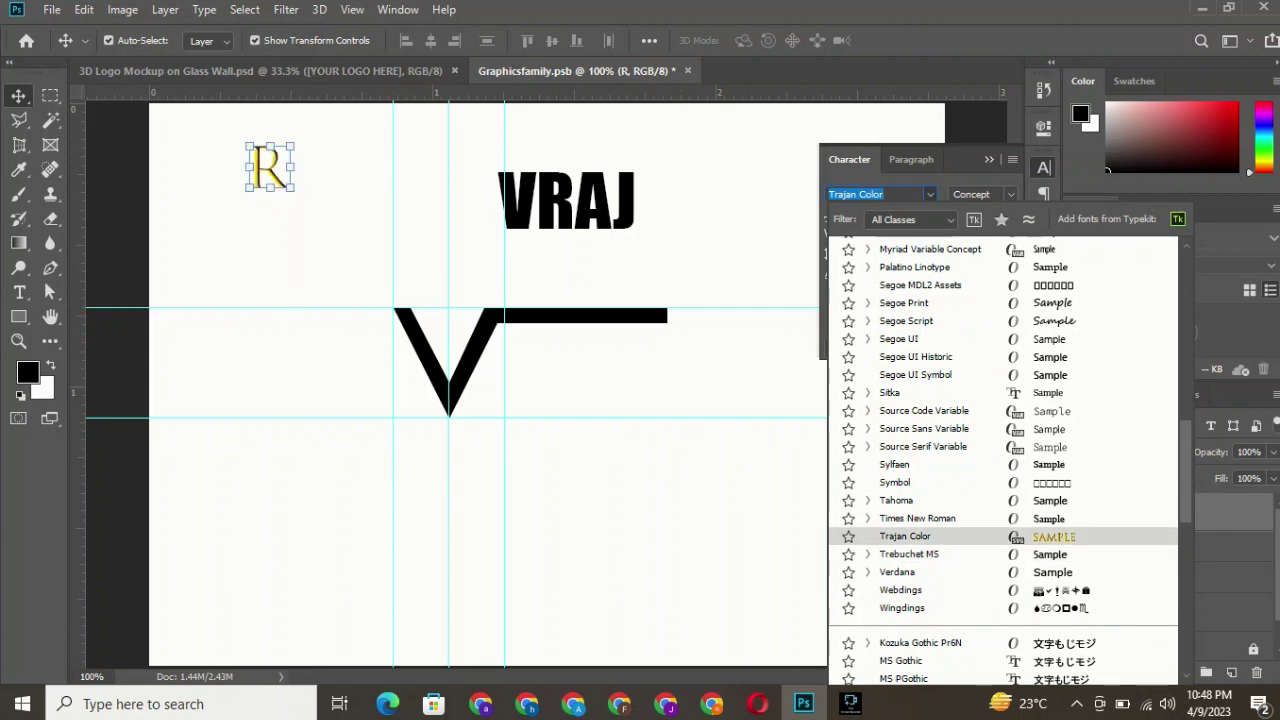
{"action": "key", "text": "Down"}
{"action": "key", "text": "Down"}
{"action": "key", "text": "Down"}
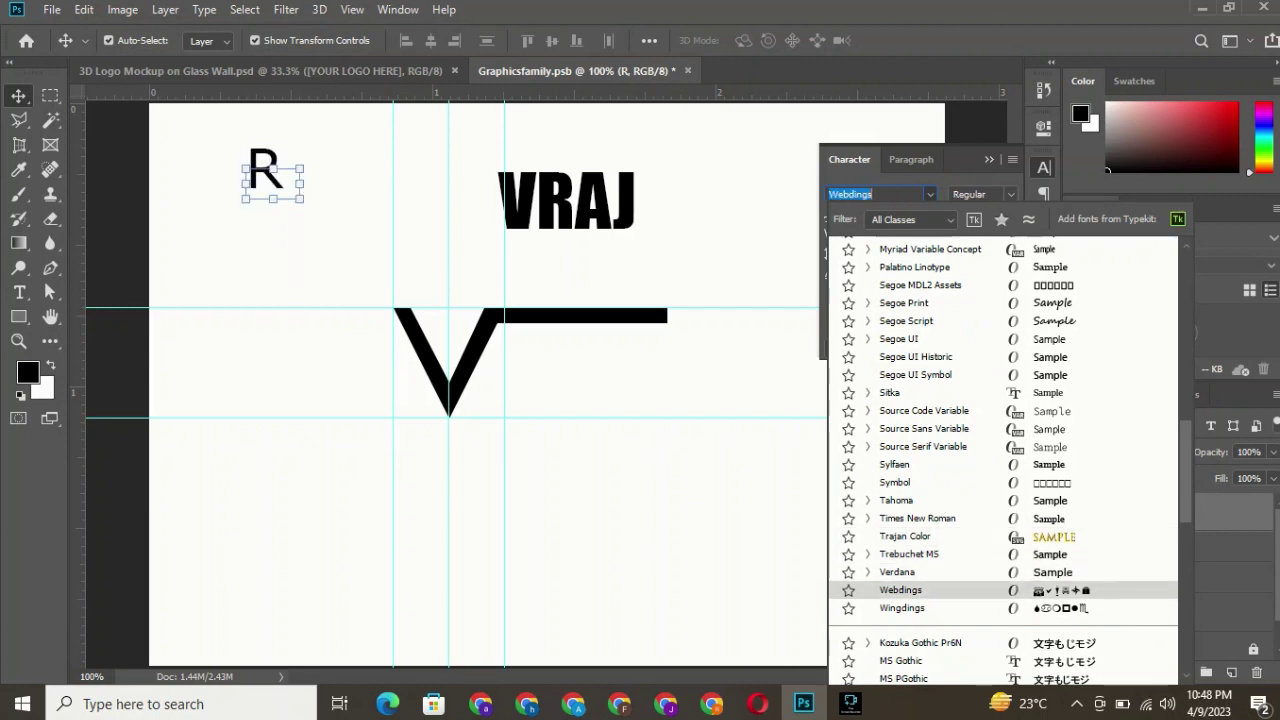
{"action": "key", "text": "Down"}
{"action": "key", "text": "Down"}
{"action": "key", "text": "Down"}
{"action": "key", "text": "Down"}
{"action": "key", "text": "Down"}
{"action": "key", "text": "Down"}
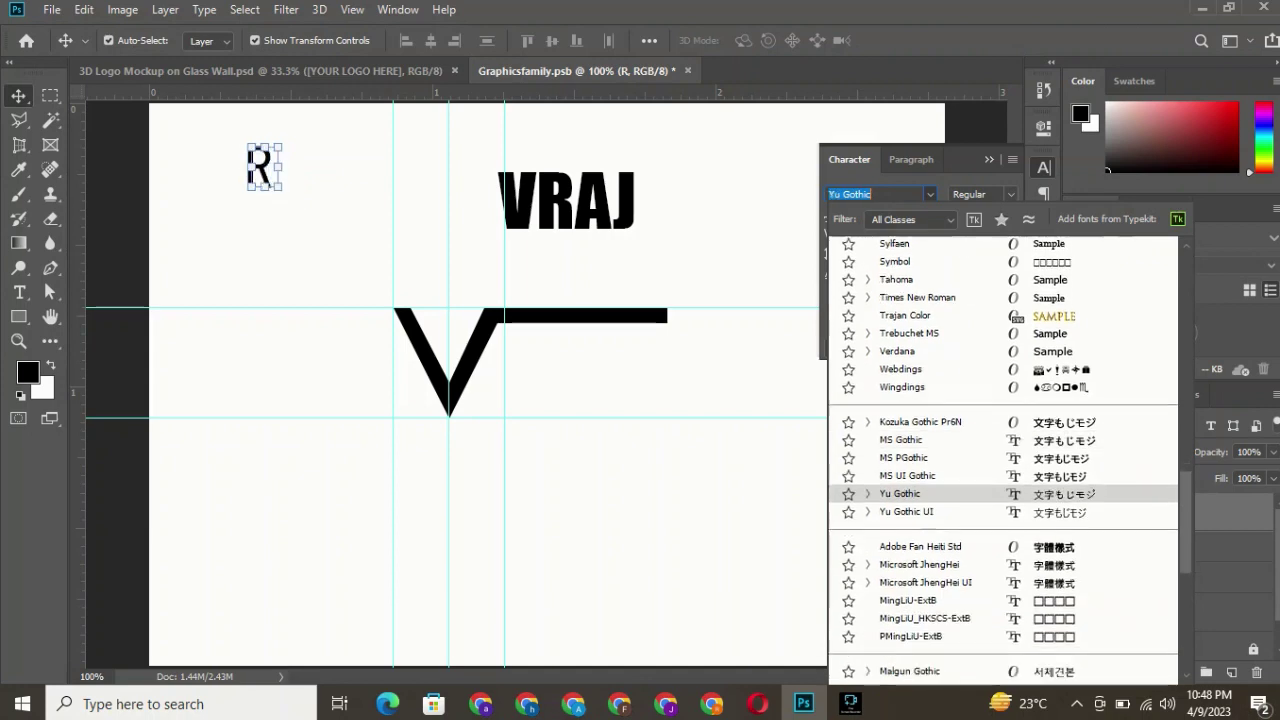
{"action": "key", "text": "Down"}
{"action": "key", "text": "Down"}
{"action": "key", "text": "Down"}
{"action": "key", "text": "Down"}
{"action": "key", "text": "Down"}
{"action": "key", "text": "Down"}
{"action": "key", "text": "Down"}
{"action": "key", "text": "Down"}
{"action": "key", "text": "Down"}
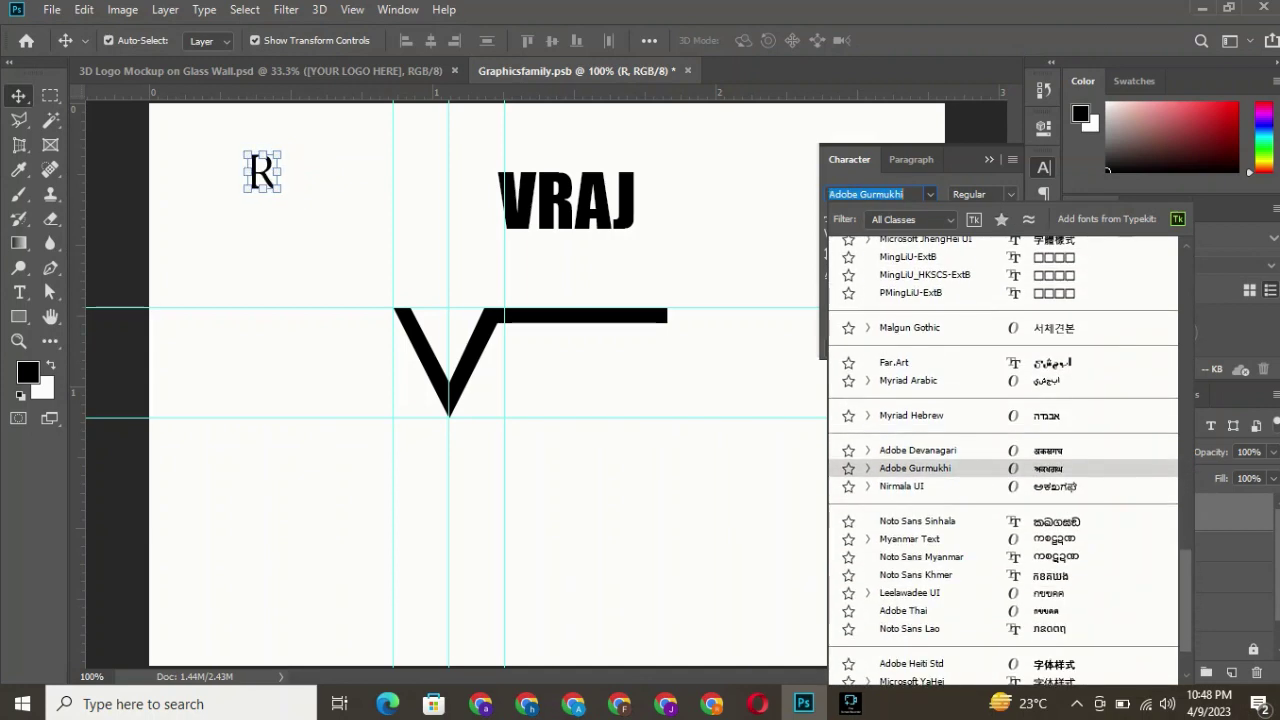
{"action": "key", "text": "Up"}
{"action": "key", "text": "Up"}
{"action": "key", "text": "Up"}
{"action": "key", "text": "Up"}
{"action": "key", "text": "Up"}
{"action": "key", "text": "Up"}
{"action": "key", "text": "Up"}
{"action": "key", "text": "Up"}
{"action": "key", "text": "Up"}
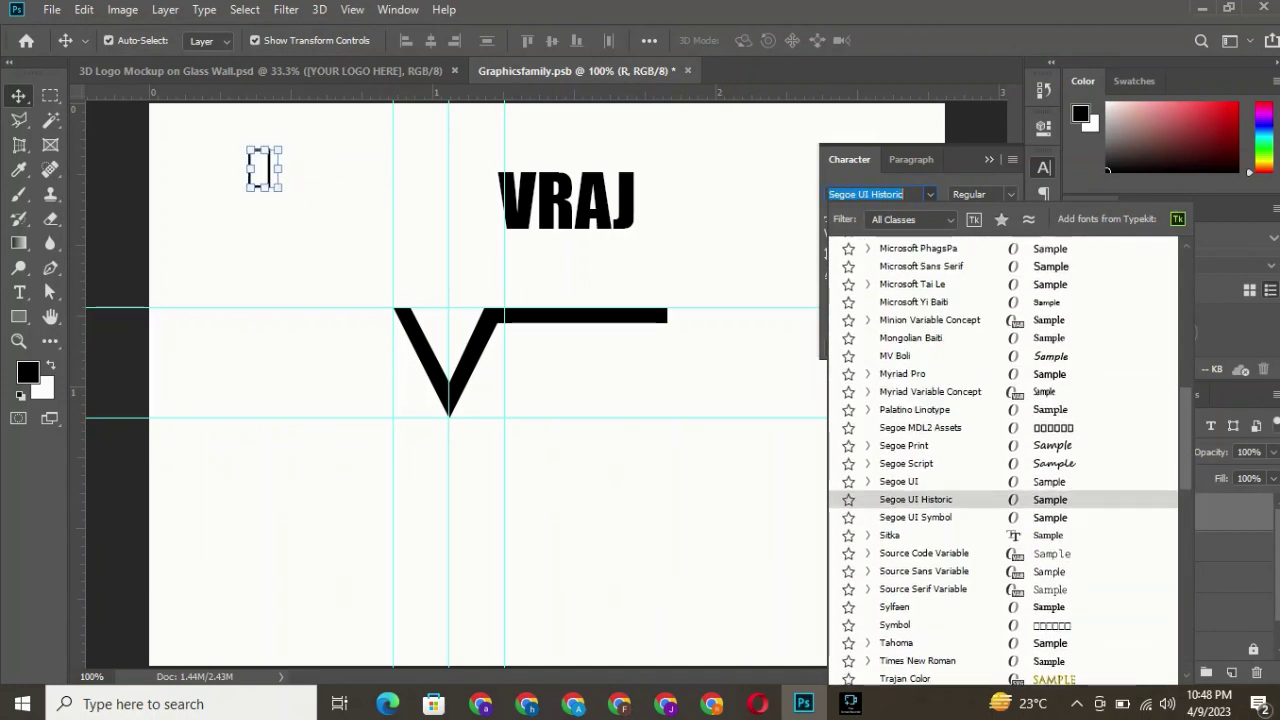
{"action": "key", "text": "Up"}
{"action": "key", "text": "Up"}
{"action": "key", "text": "Up"}
{"action": "key", "text": "Up"}
{"action": "key", "text": "Up"}
{"action": "key", "text": "Up"}
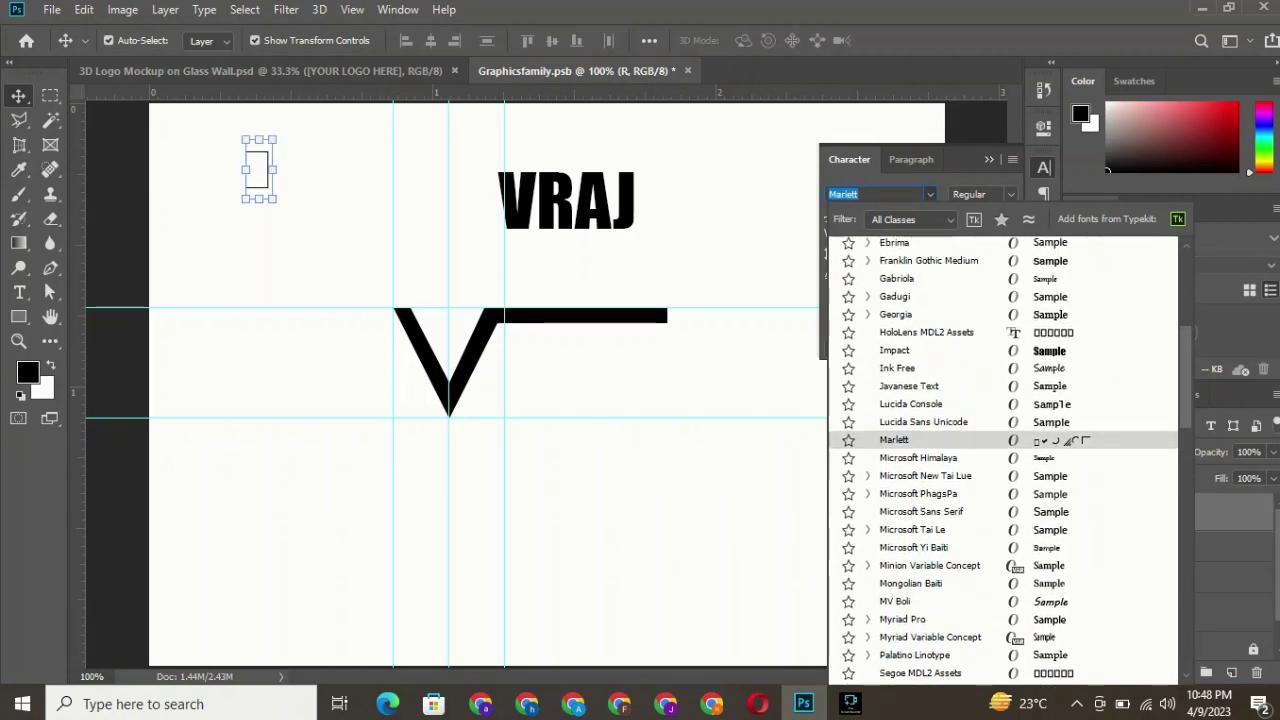
{"action": "key", "text": "Up"}
{"action": "key", "text": "Up"}
{"action": "key", "text": "Up"}
{"action": "key", "text": "Up"}
{"action": "key", "text": "Up"}
{"action": "key", "text": "Up"}
{"action": "key", "text": "Up"}
{"action": "key", "text": "Up"}
{"action": "key", "text": "Up"}
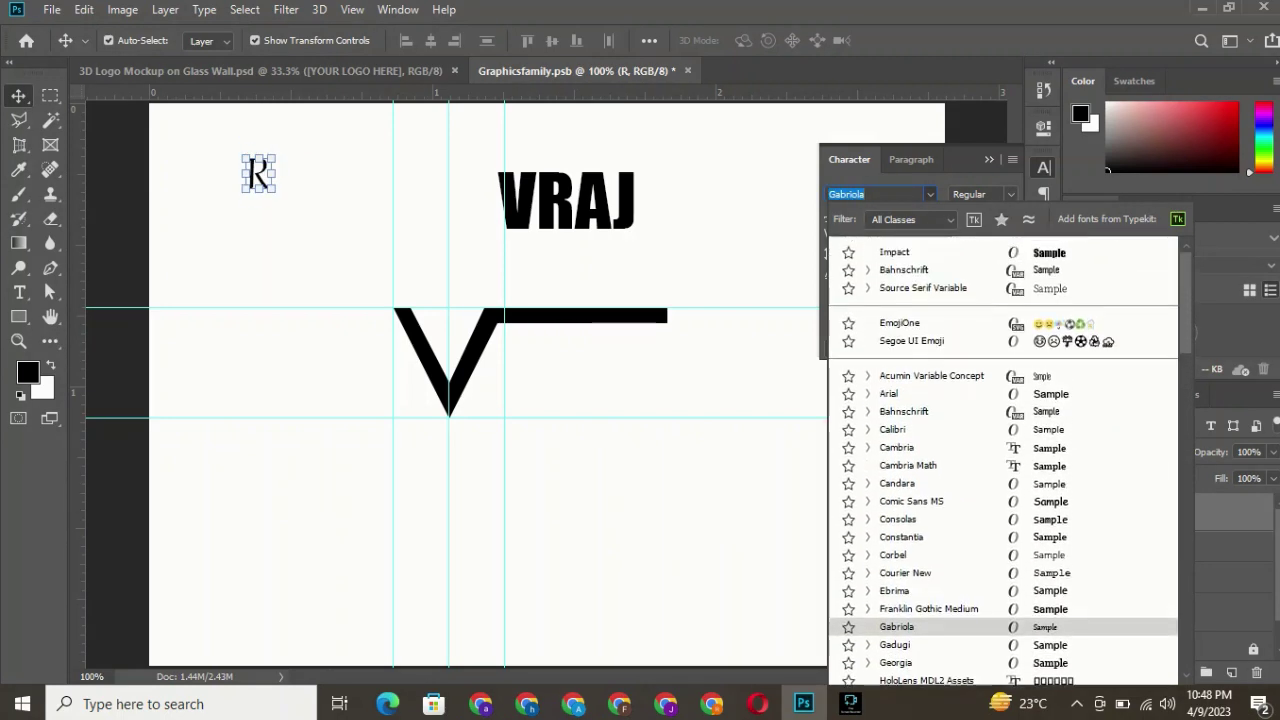
{"action": "key", "text": "Up"}
{"action": "key", "text": "Up"}
{"action": "key", "text": "Up"}
{"action": "key", "text": "Up"}
{"action": "key", "text": "Up"}
{"action": "key", "text": "Up"}
{"action": "key", "text": "Down"}
{"action": "key", "text": "Down"}
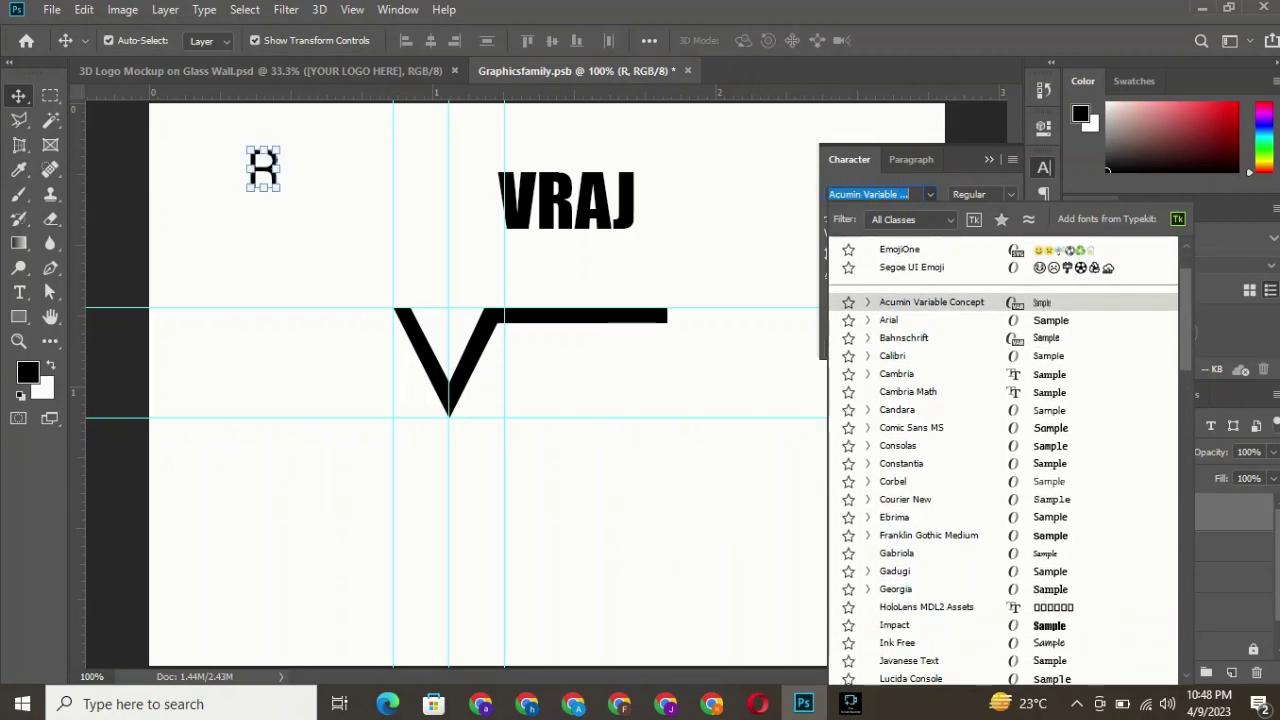
{"action": "key", "text": "Down"}
{"action": "key", "text": "Down"}
{"action": "key", "text": "Down"}
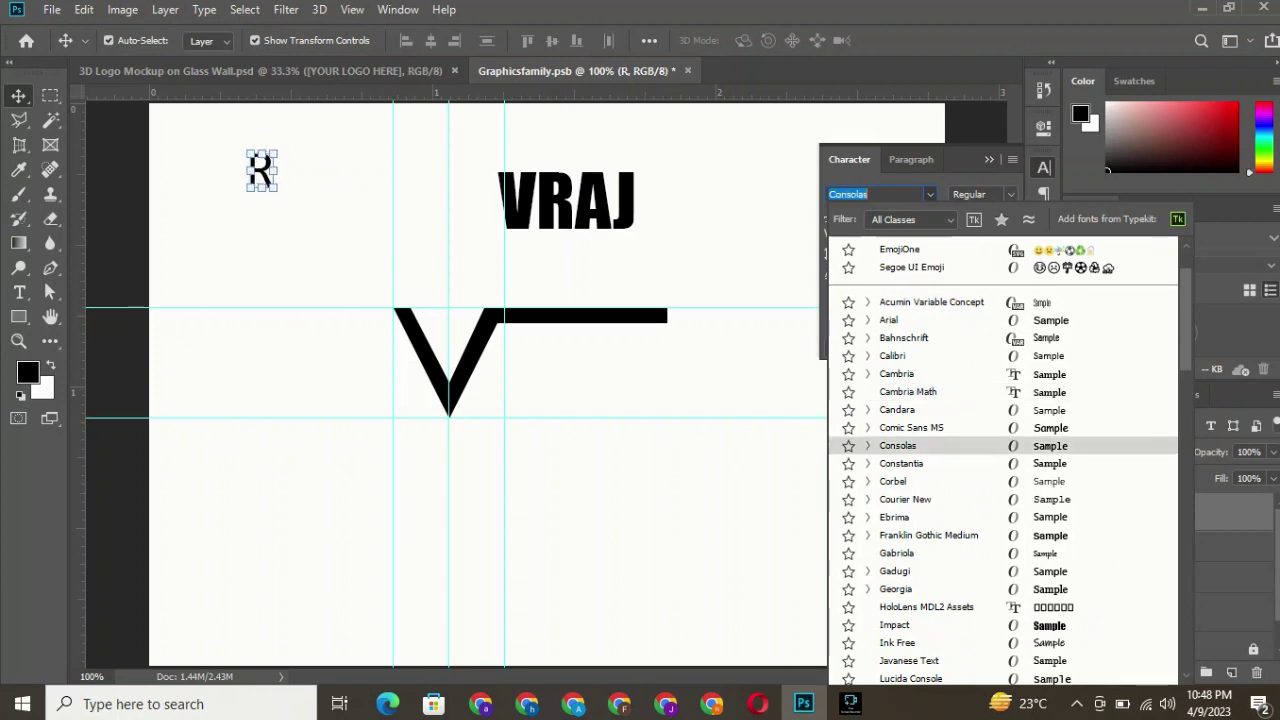
{"action": "scroll", "coordinate": [1003, 460], "scroll_direction": "down", "scroll_amount": 2}
{"action": "key", "text": "Down"}
{"action": "key", "text": "Down"}
{"action": "key", "text": "Down"}
{"action": "key", "text": "Down"}
{"action": "key", "text": "Down"}
{"action": "key", "text": "Down"}
{"action": "key", "text": "Up"}
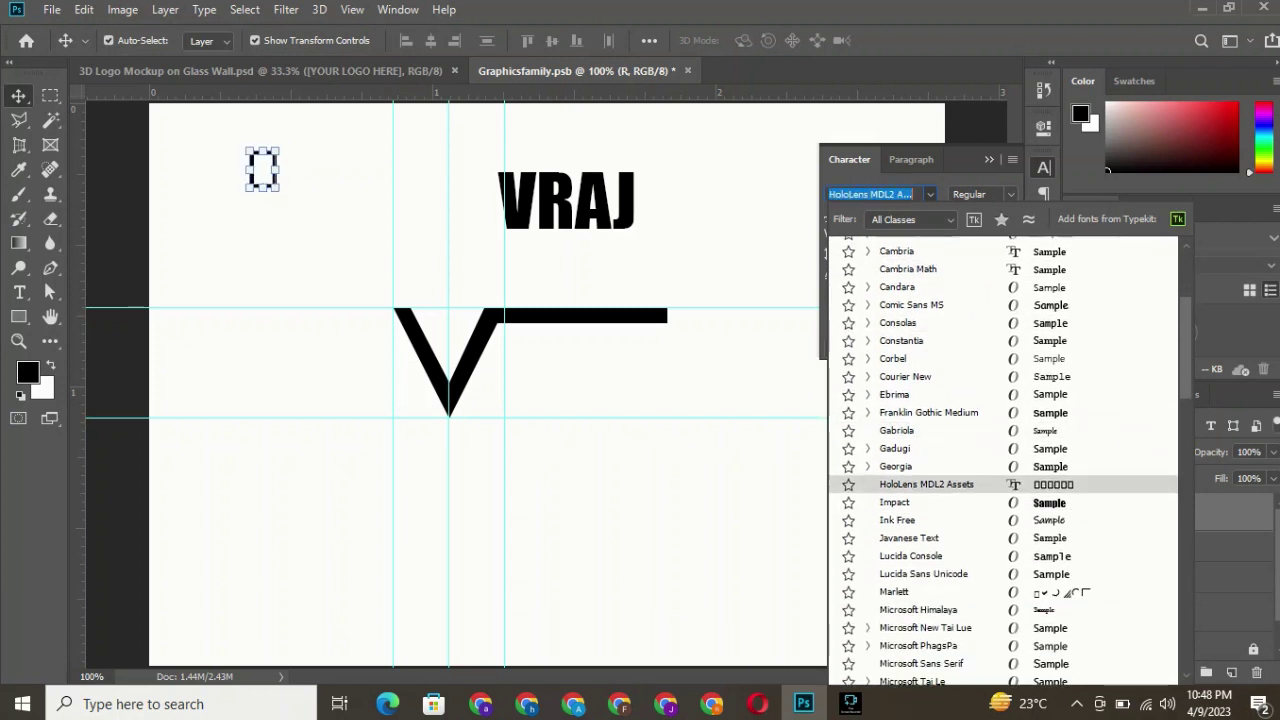
{"action": "scroll", "coordinate": [1003, 460], "scroll_direction": "down", "scroll_amount": 2}
{"action": "key", "text": "Down"}
{"action": "key", "text": "Down"}
{"action": "key", "text": "Down"}
{"action": "key", "text": "Down"}
{"action": "key", "text": "Down"}
{"action": "scroll", "coordinate": [1003, 460], "scroll_direction": "down", "scroll_amount": 1}
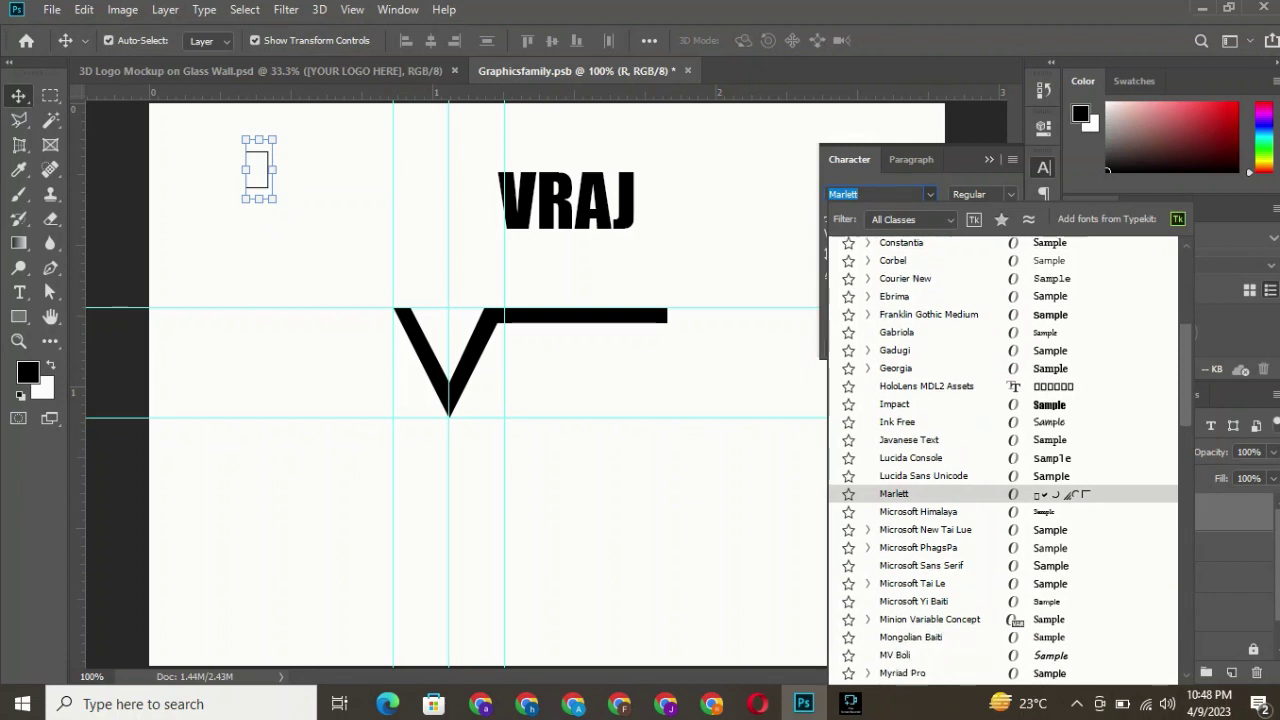
{"action": "scroll", "coordinate": [1003, 460], "scroll_direction": "down", "scroll_amount": 1}
{"action": "key", "text": "Down"}
{"action": "key", "text": "Down"}
{"action": "key", "text": "Down"}
{"action": "scroll", "coordinate": [1003, 460], "scroll_direction": "down", "scroll_amount": 1}
{"action": "scroll", "coordinate": [1003, 460], "scroll_direction": "down", "scroll_amount": 1}
{"action": "key", "text": "Down"}
{"action": "key", "text": "Down"}
{"action": "key", "text": "Down"}
{"action": "key", "text": "Down"}
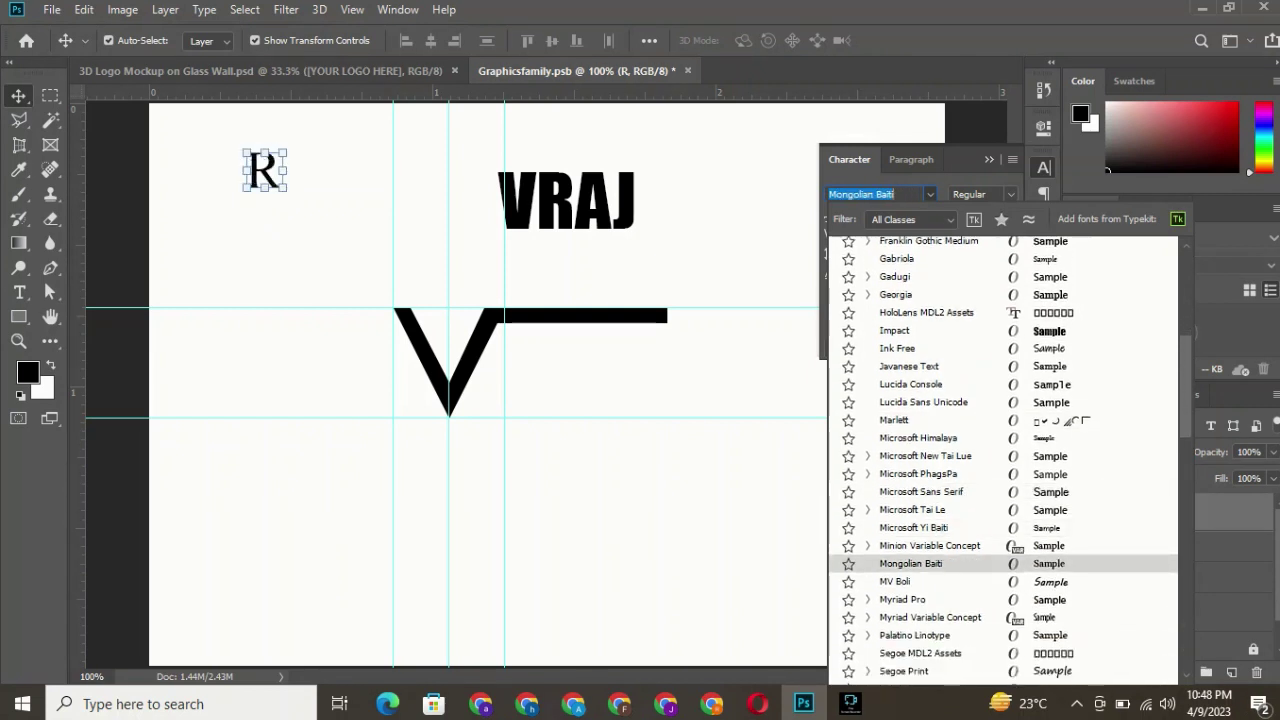
{"action": "key", "text": "Down"}
{"action": "key", "text": "Down"}
{"action": "key", "text": "Up"}
{"action": "scroll", "coordinate": [1003, 460], "scroll_direction": "down", "scroll_amount": 1}
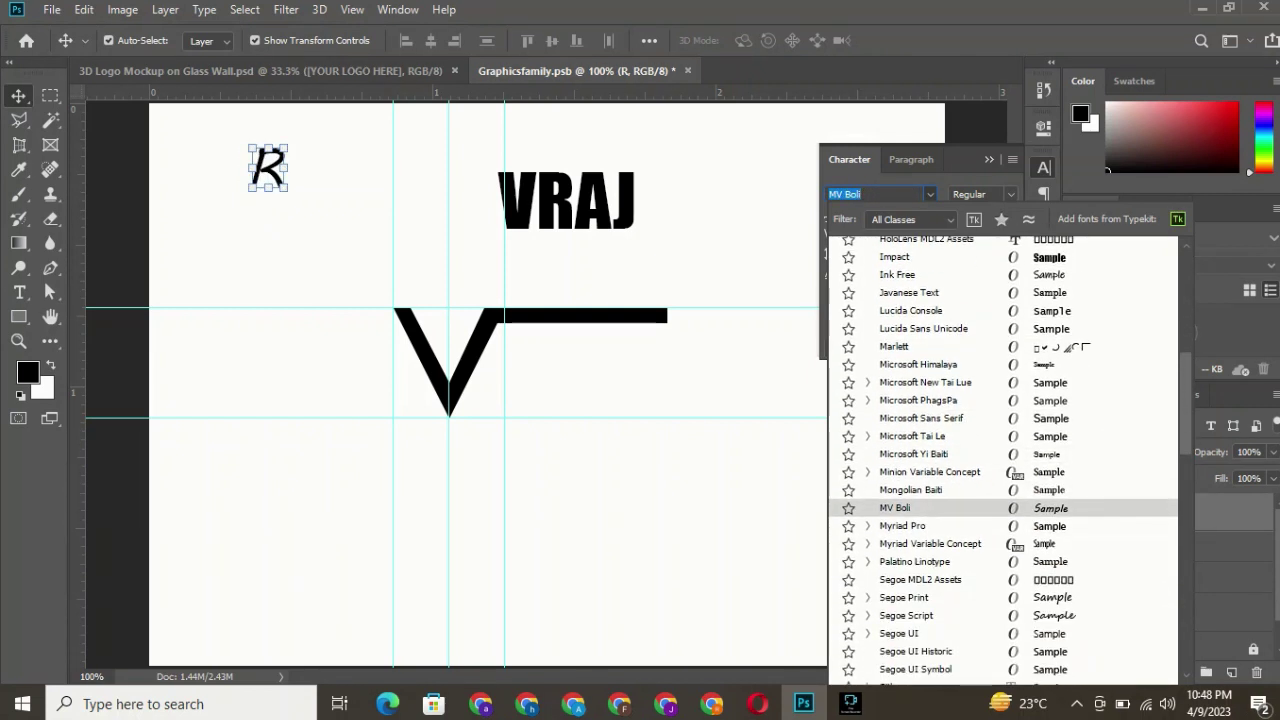
{"action": "key", "text": "Down"}
{"action": "key", "text": "Down"}
{"action": "key", "text": "Down"}
{"action": "key", "text": "Up"}
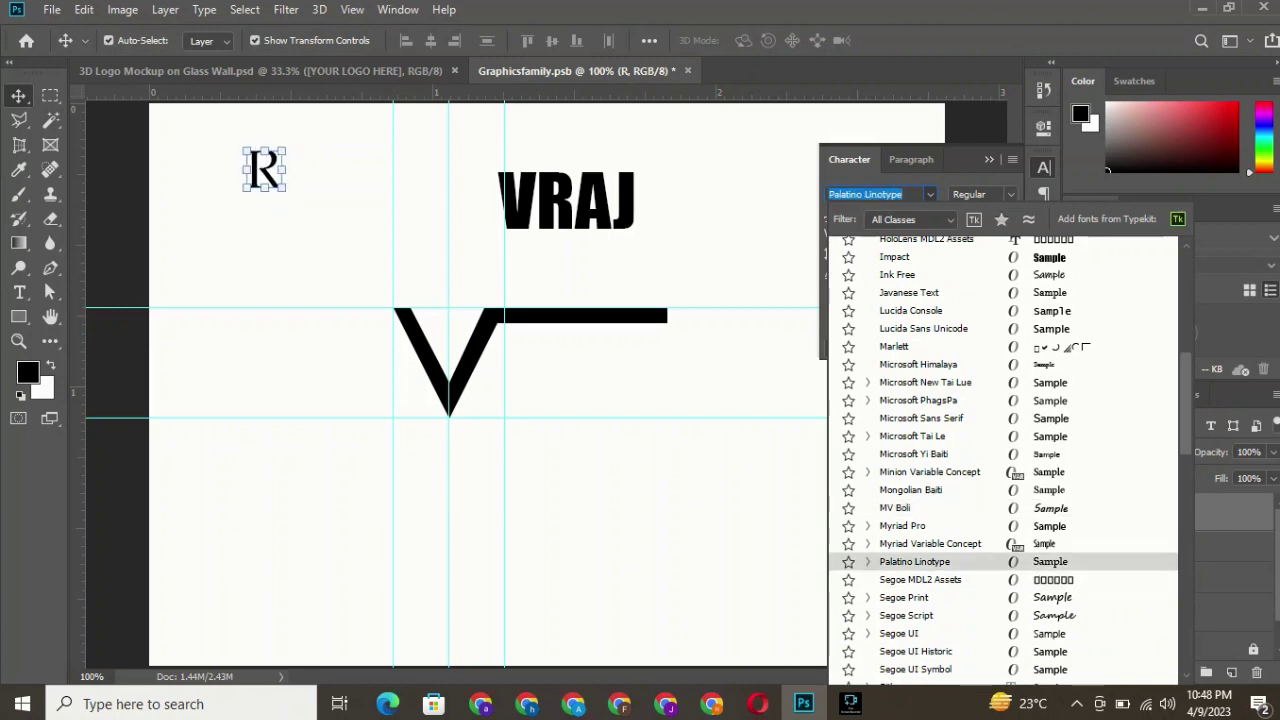
{"action": "scroll", "coordinate": [1003, 460], "scroll_direction": "down", "scroll_amount": 1}
{"action": "key", "text": "Down"}
{"action": "key", "text": "Down"}
{"action": "key", "text": "Down"}
{"action": "scroll", "coordinate": [1003, 460], "scroll_direction": "down", "scroll_amount": 1}
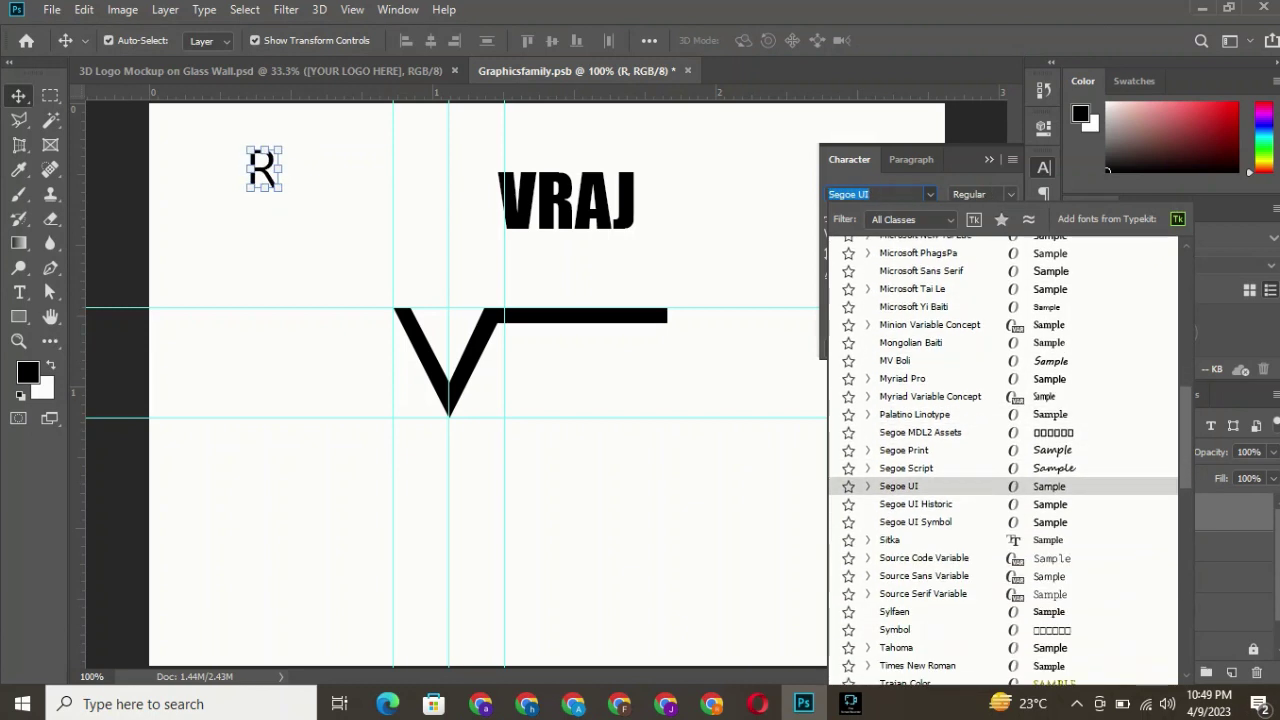
{"action": "key", "text": "Down"}
{"action": "key", "text": "Down"}
{"action": "key", "text": "Down"}
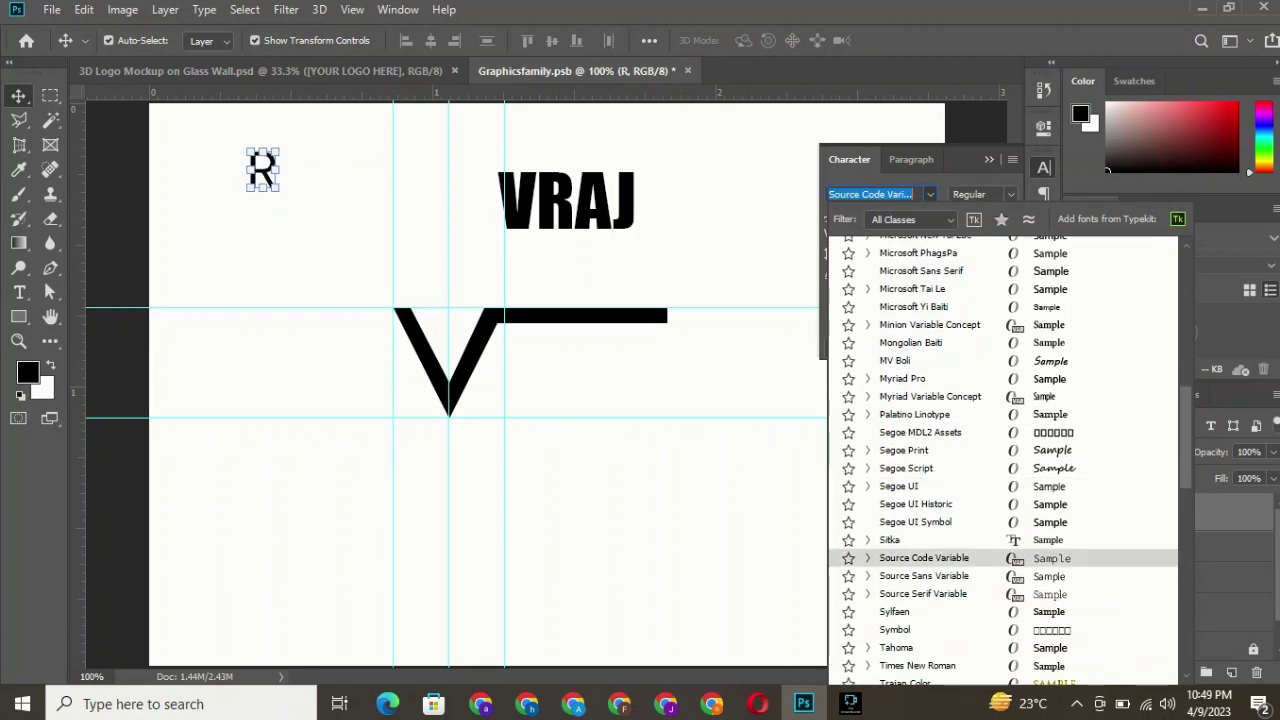
Step: Keep Source Code Variable, then preview Impact and Bahnschrift on the R
{"action": "key", "text": "Return"}
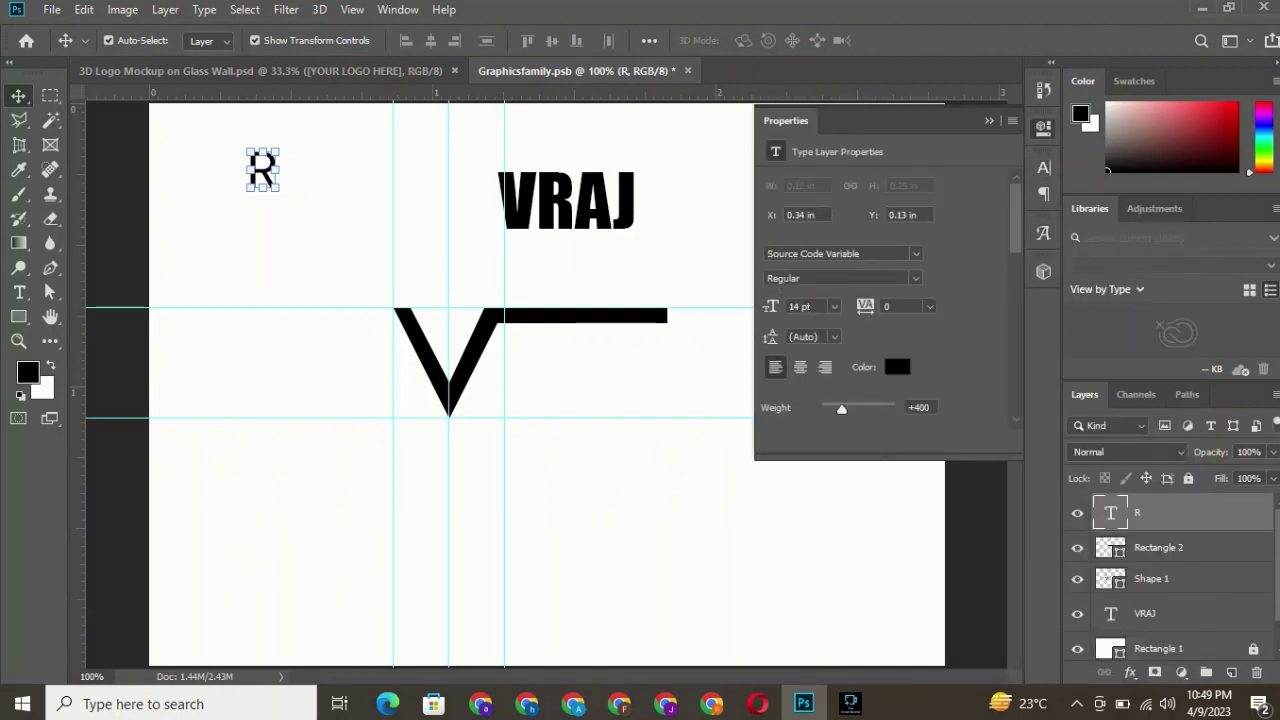
{"action": "left_click", "coordinate": [1043, 167]}
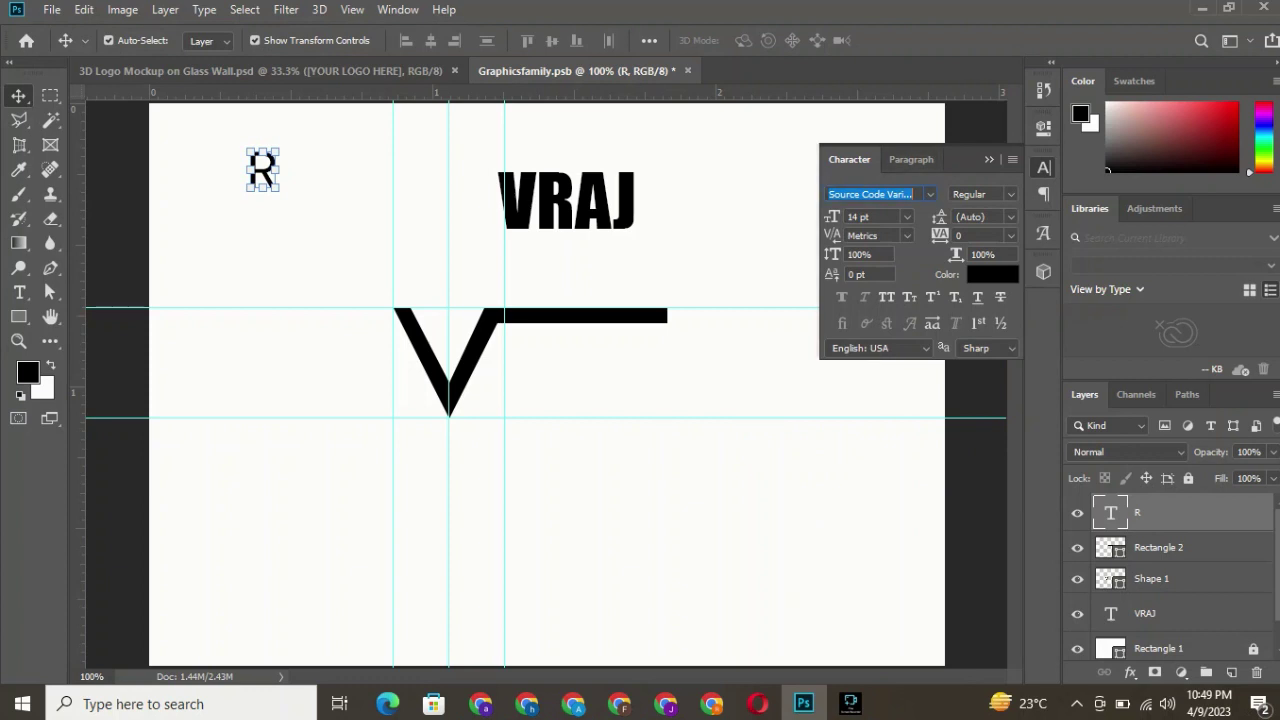
{"action": "left_click", "coordinate": [930, 194]}
{"action": "key", "text": "Down"}
{"action": "key", "text": "Down"}
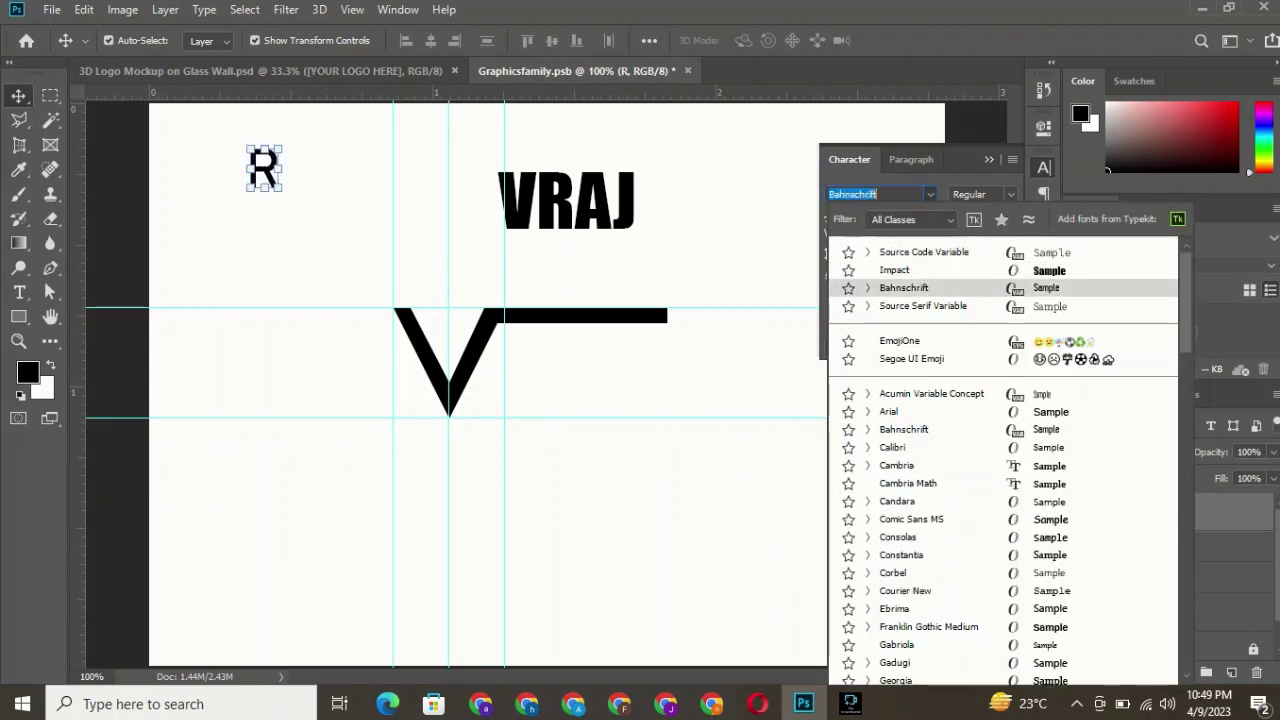
{"action": "key", "text": "Down"}
{"action": "key", "text": "Down"}
{"action": "key", "text": "Down"}
Step: Preview MV Boli and Segoe Print on the R, then clear the font field
{"action": "key", "text": "Down"}
{"action": "key", "text": "Down"}
{"action": "key", "text": "Down"}
{"action": "key", "text": "Down"}
{"action": "key", "text": "Down"}
{"action": "key", "text": "Down"}
{"action": "key", "text": "Down"}
{"action": "key", "text": "Down"}
{"action": "key", "text": "Down"}
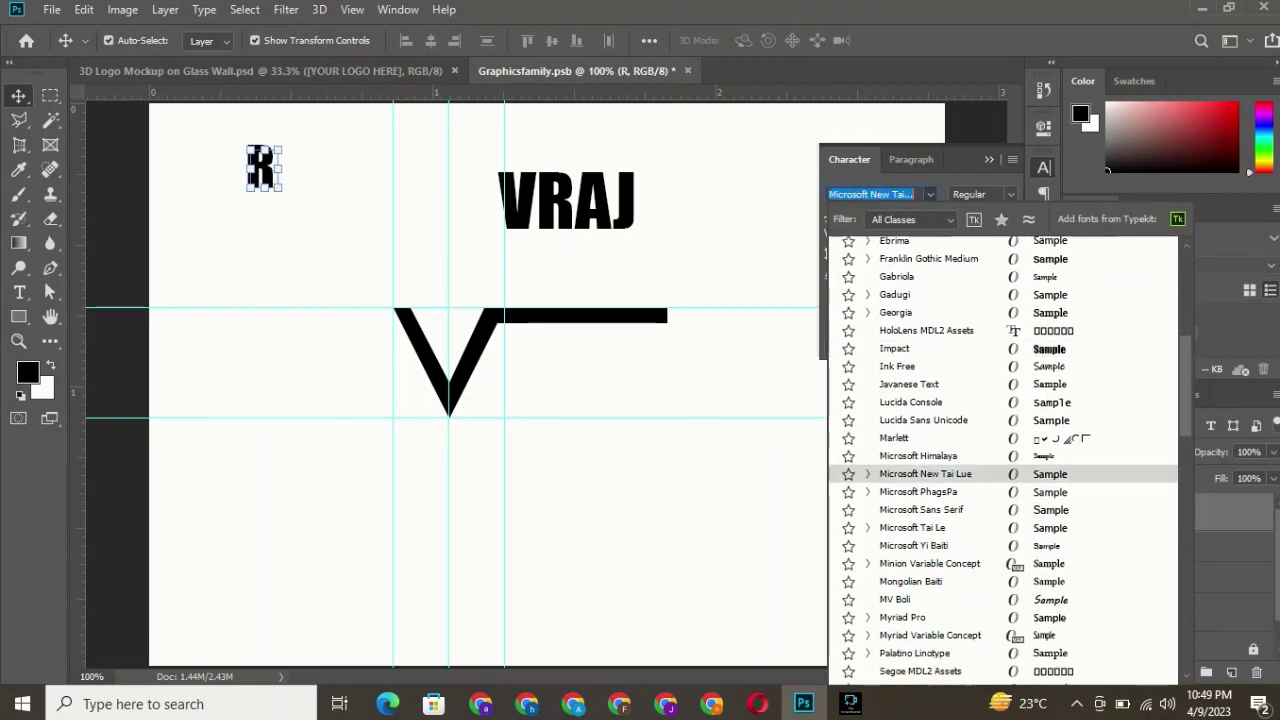
{"action": "key", "text": "Up"}
{"action": "scroll", "coordinate": [1003, 460], "scroll_direction": "down", "scroll_amount": 3}
{"action": "key", "text": "Down"}
{"action": "key", "text": "Down"}
{"action": "key", "text": "Down"}
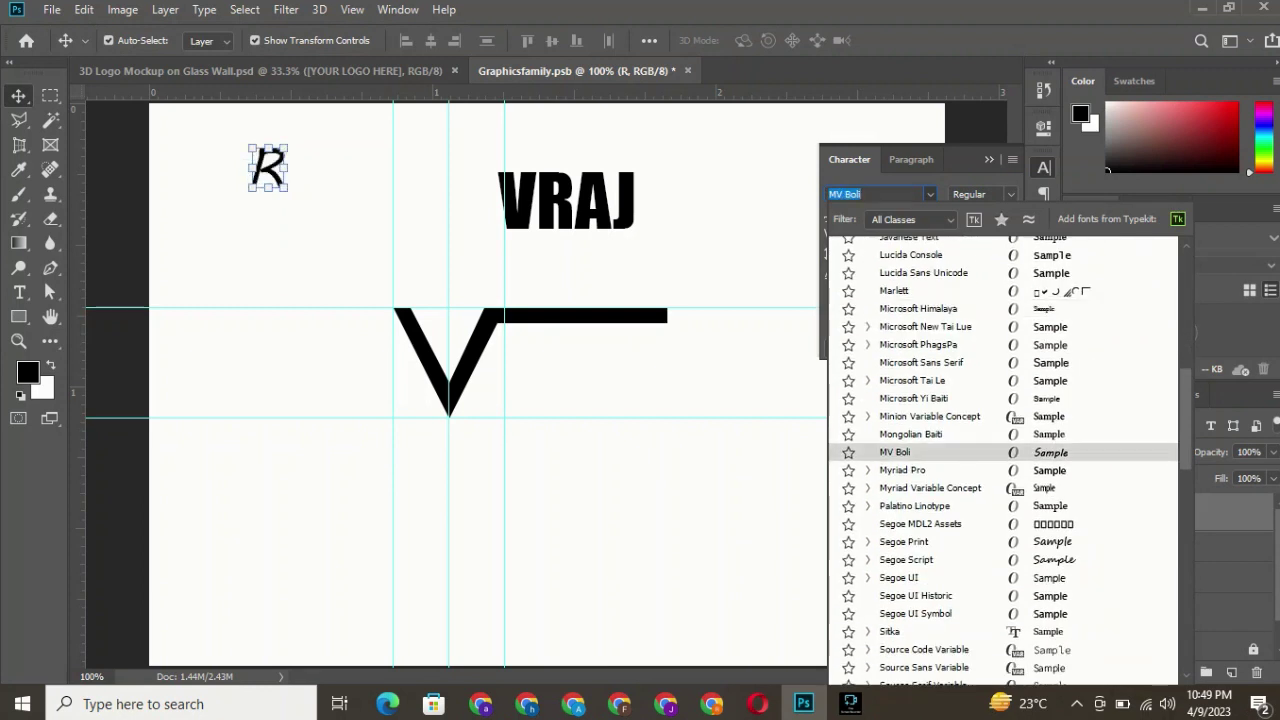
{"action": "key", "text": "Up"}
{"action": "scroll", "coordinate": [1003, 460], "scroll_direction": "down", "scroll_amount": 3}
{"action": "key", "text": "Down"}
{"action": "key", "text": "Down"}
{"action": "key", "text": "Down"}
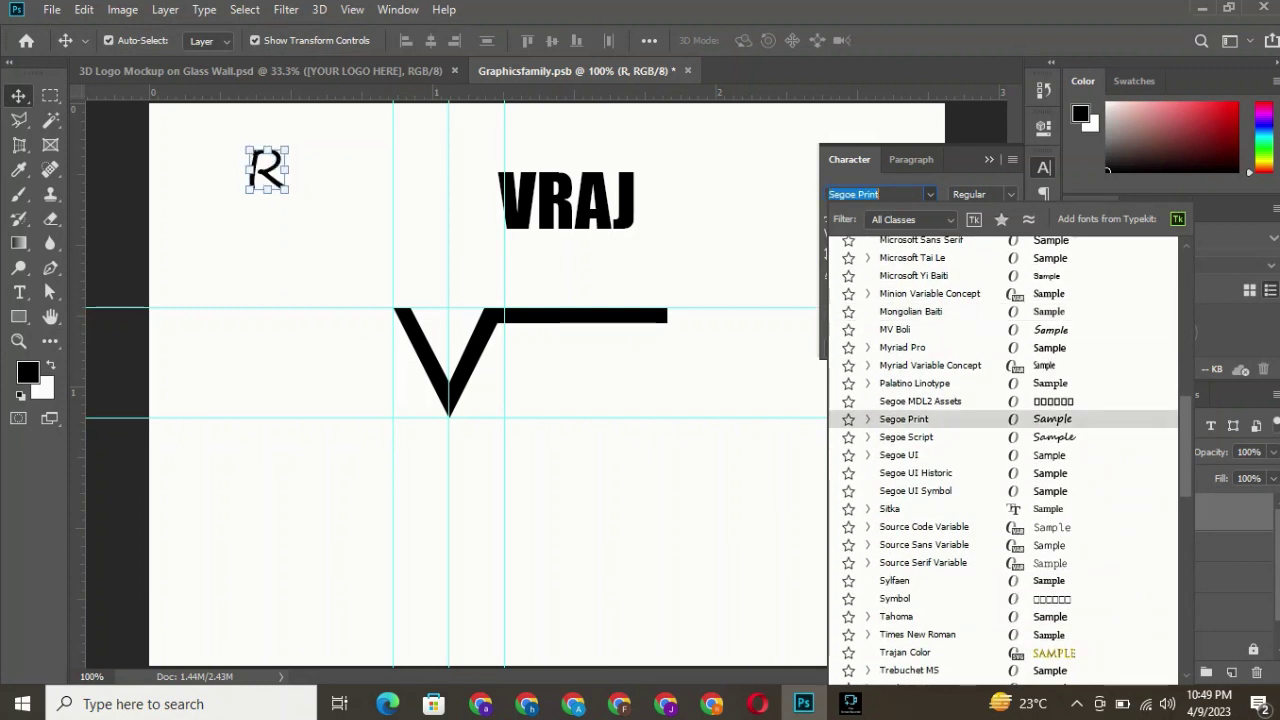
{"action": "key", "text": "BackSpace"}
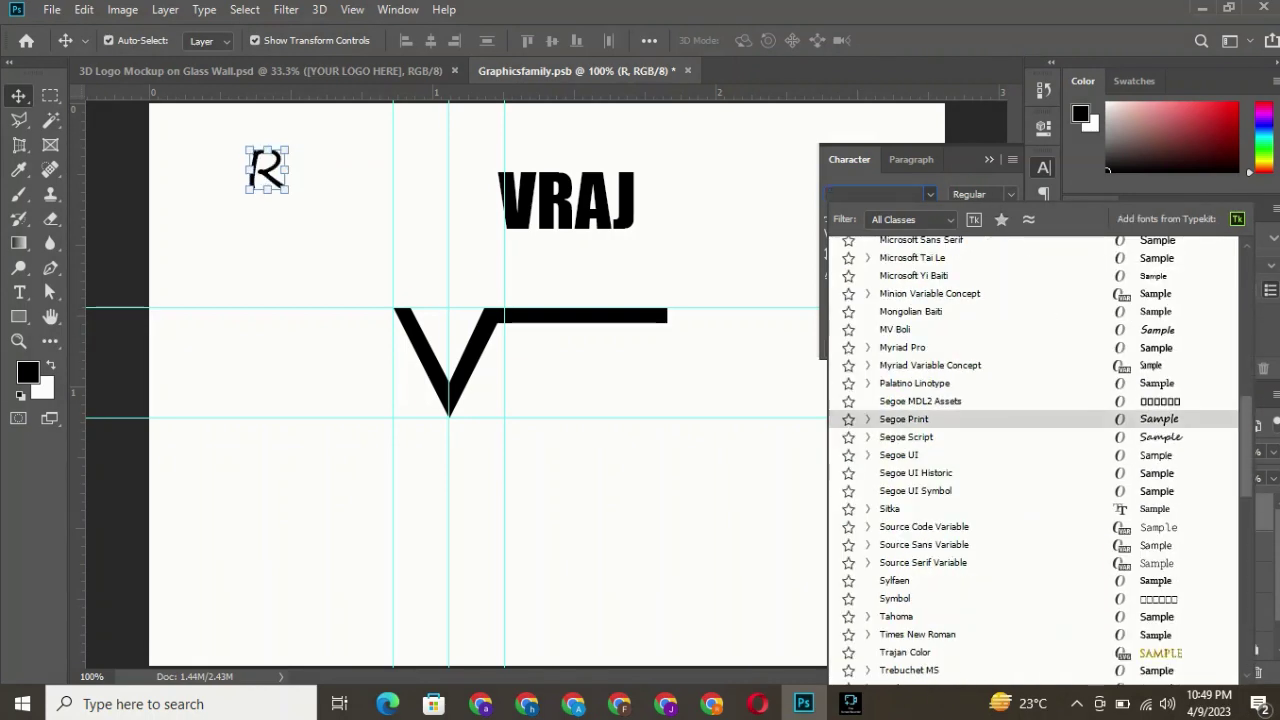
Step: Search font names and preview the R in Tahoma, Comic Sans MS, Constantia, Consolas and Impact
{"action": "type", "text": "B"}
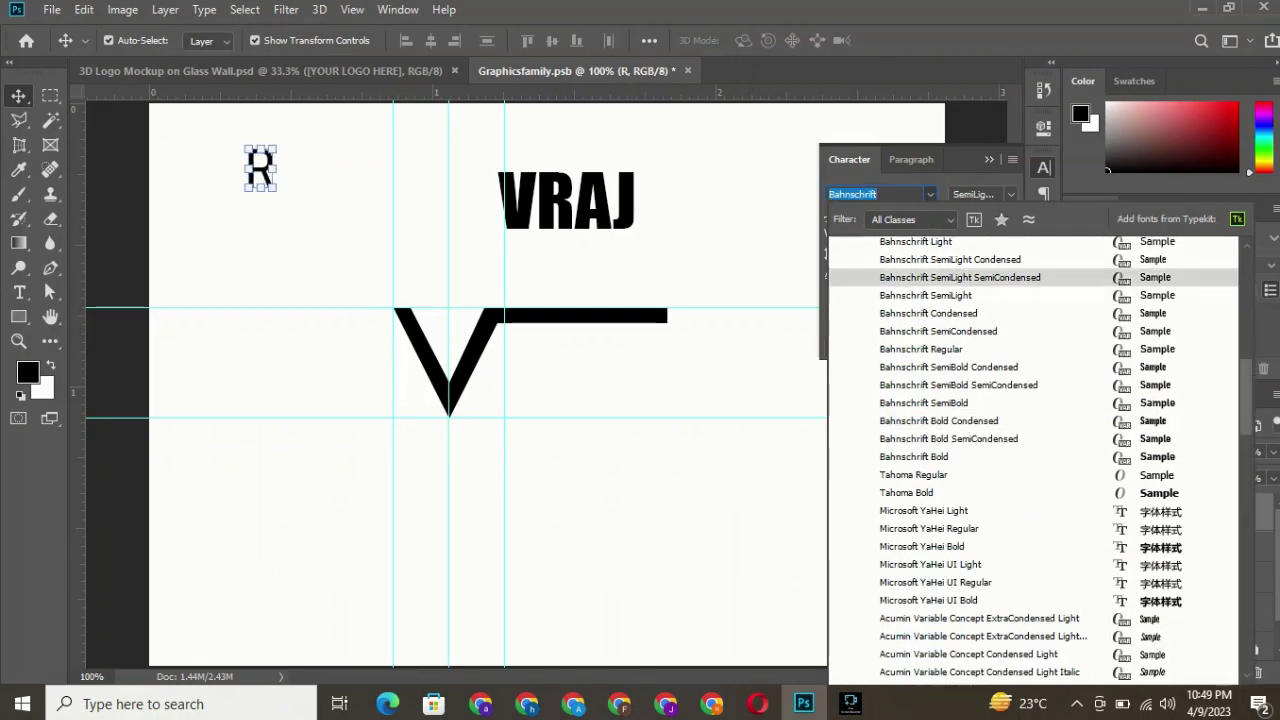
{"action": "key", "text": "BackSpace"}
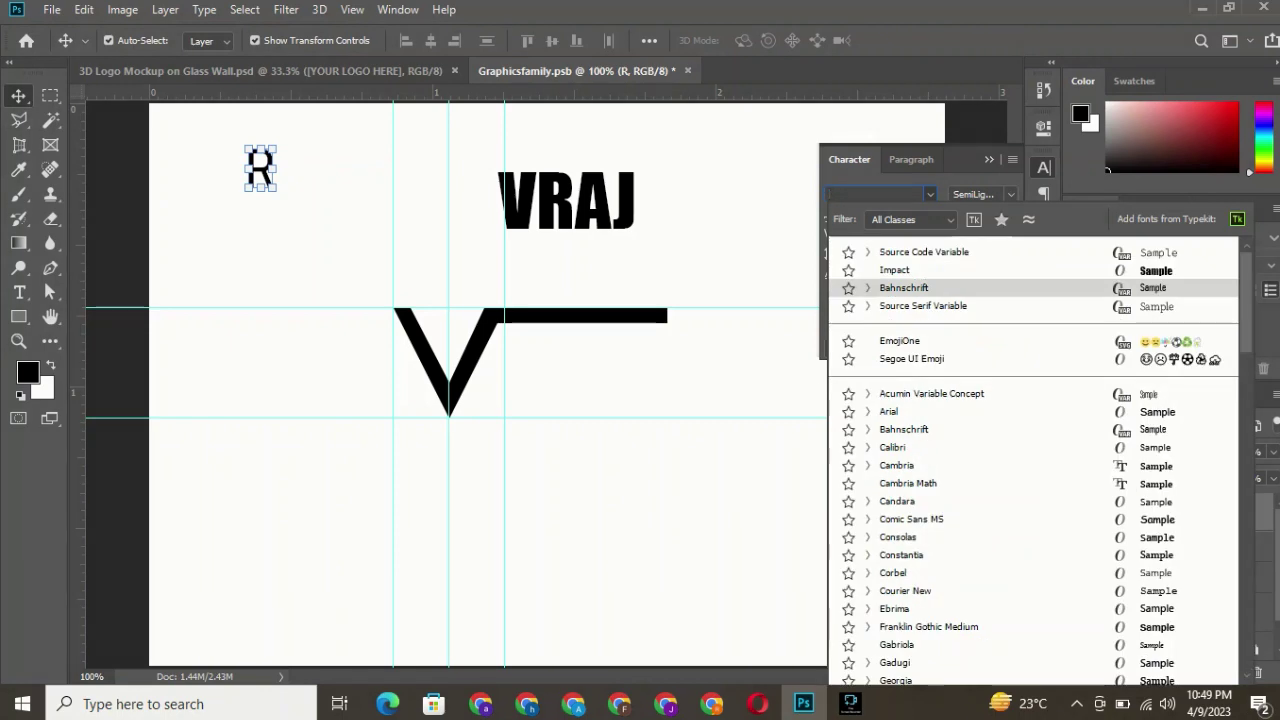
{"action": "type", "text": "h"}
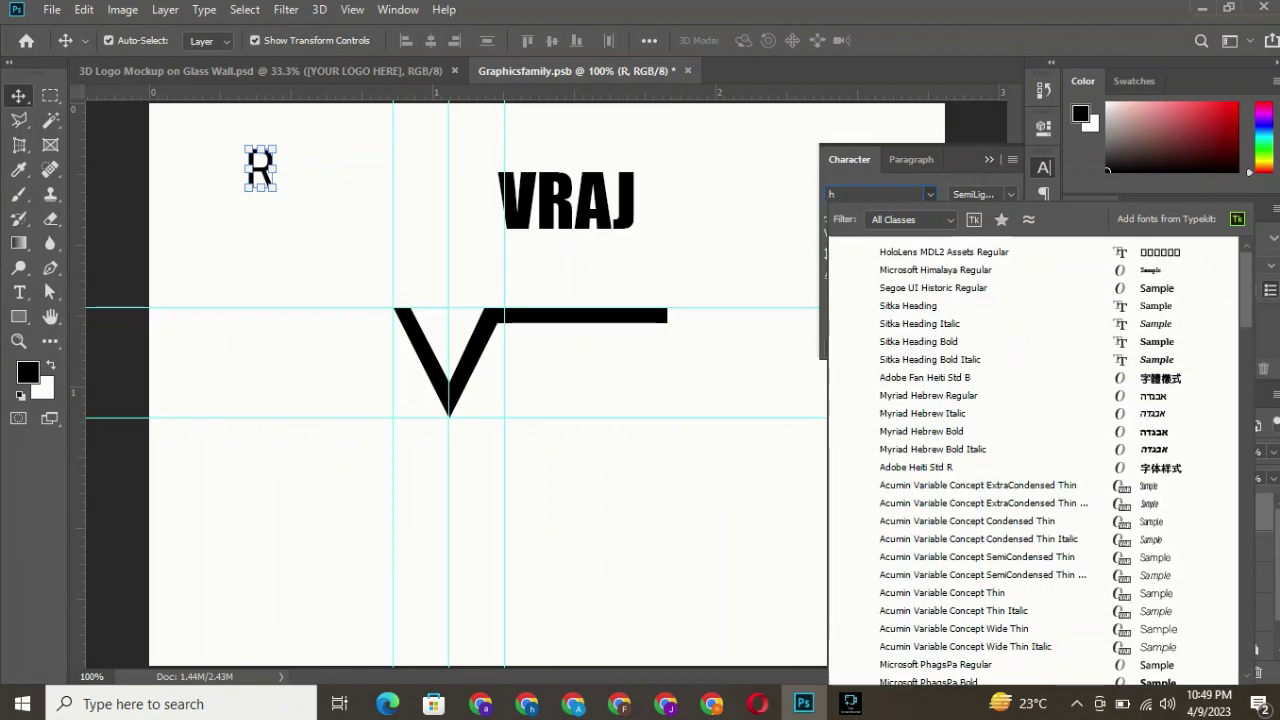
{"action": "type", "text": "oloLens MDL2 A..."}
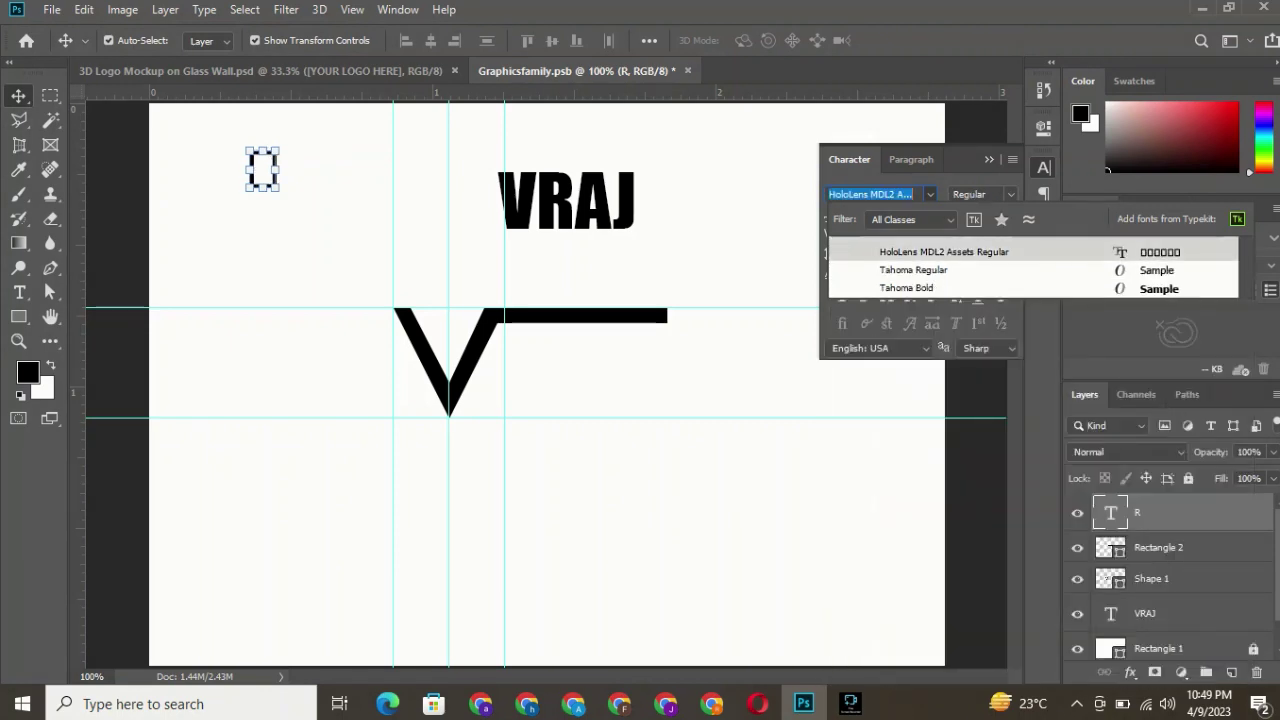
{"action": "key", "text": "Down"}
{"action": "key", "text": "Down"}
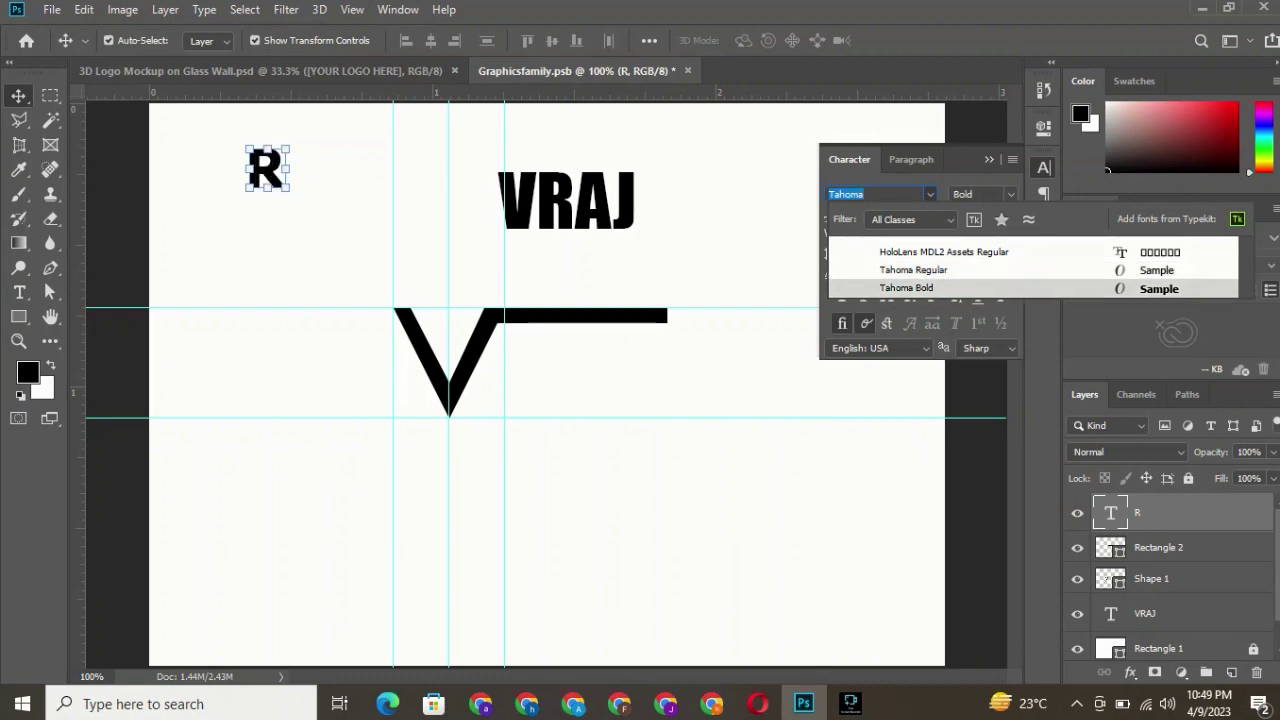
{"action": "key", "text": "Up"}
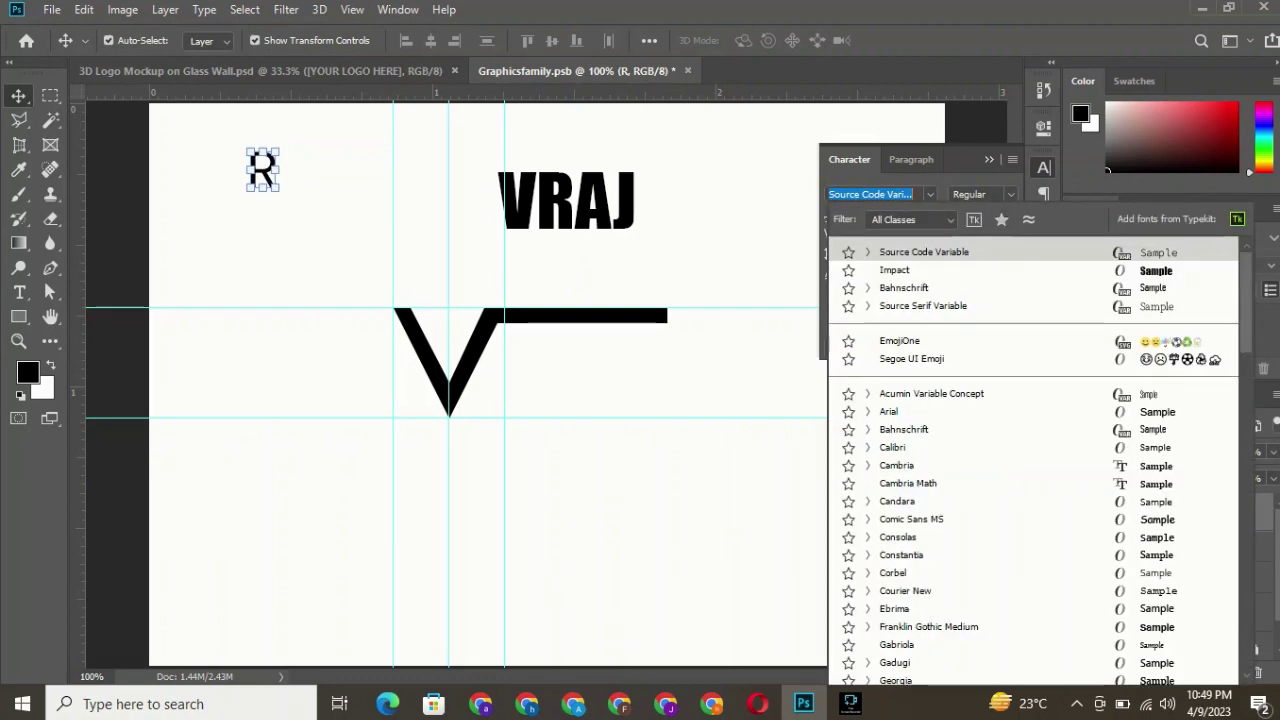
{"action": "key", "text": "Down"}
{"action": "key", "text": "Down"}
{"action": "key", "text": "Down"}
{"action": "key", "text": "Down"}
{"action": "key", "text": "Down"}
{"action": "key", "text": "Down"}
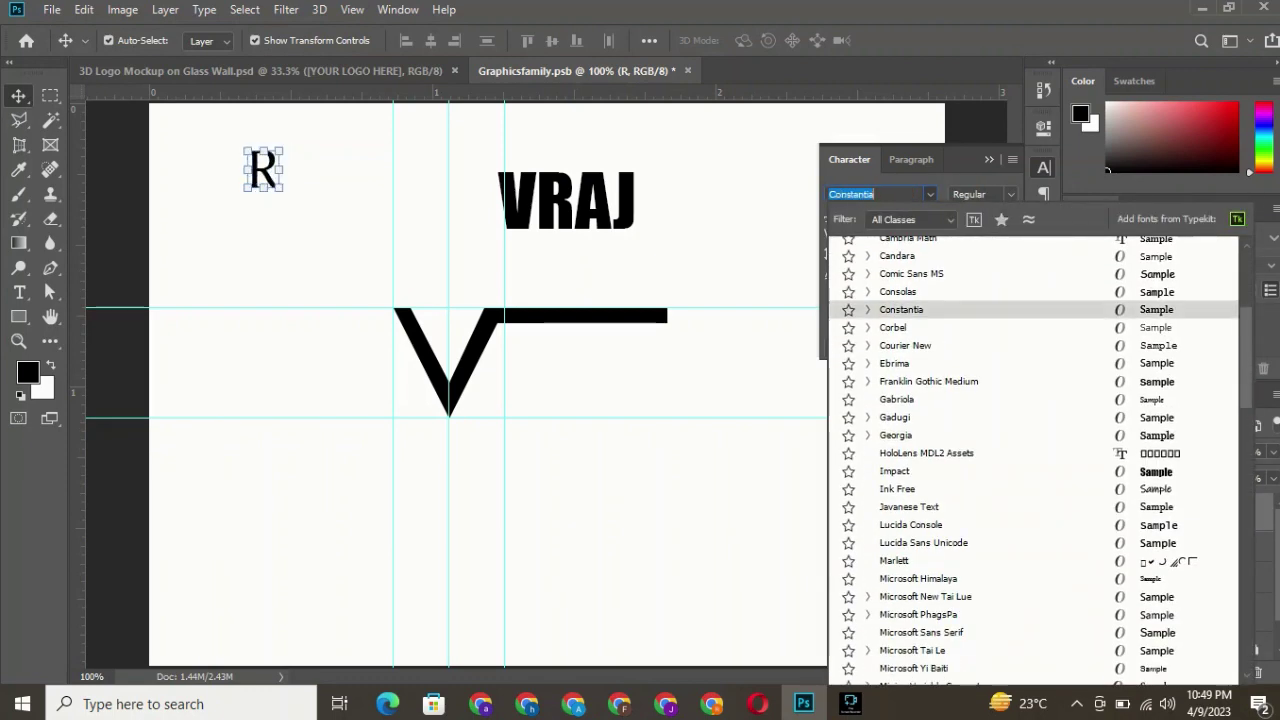
{"action": "key", "text": "Up"}
{"action": "key", "text": "Up"}
{"action": "key", "text": "Down"}
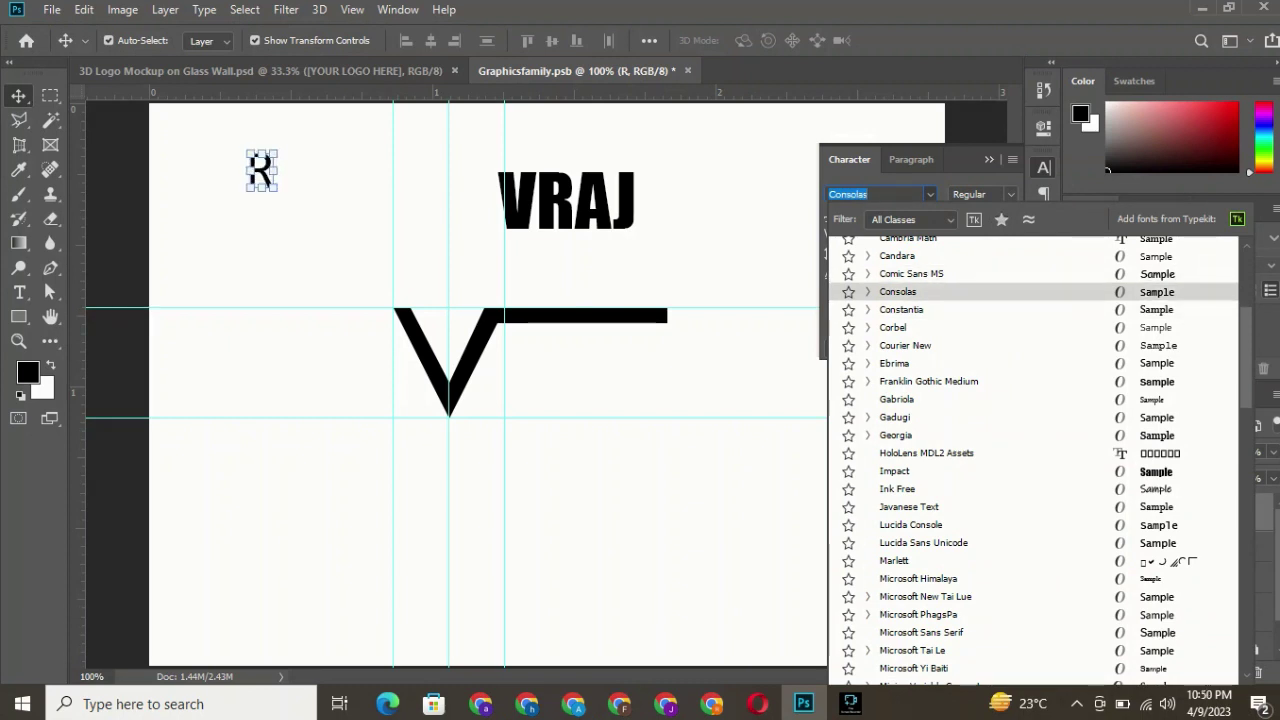
{"action": "key", "text": "Down"}
{"action": "key", "text": "Down"}
{"action": "key", "text": "Down"}
{"action": "key", "text": "Down"}
{"action": "key", "text": "Down"}
{"action": "key", "text": "Down"}
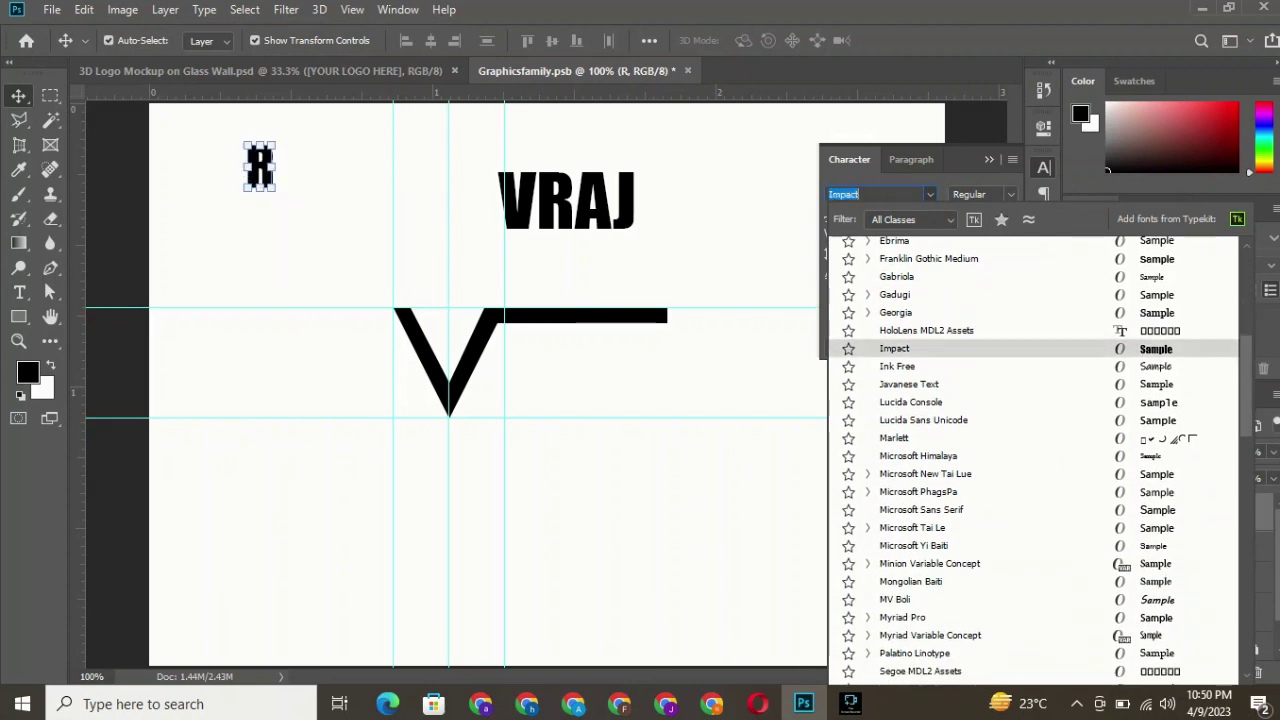
Step: Preview Segoe Print, Times New Roman and MV Boli, then settle on Mongolian Baiti for the R
{"action": "key", "text": "Down"}
{"action": "key", "text": "Down"}
{"action": "key", "text": "Down"}
{"action": "key", "text": "Down"}
{"action": "key", "text": "Down"}
{"action": "key", "text": "Down"}
{"action": "key", "text": "Down"}
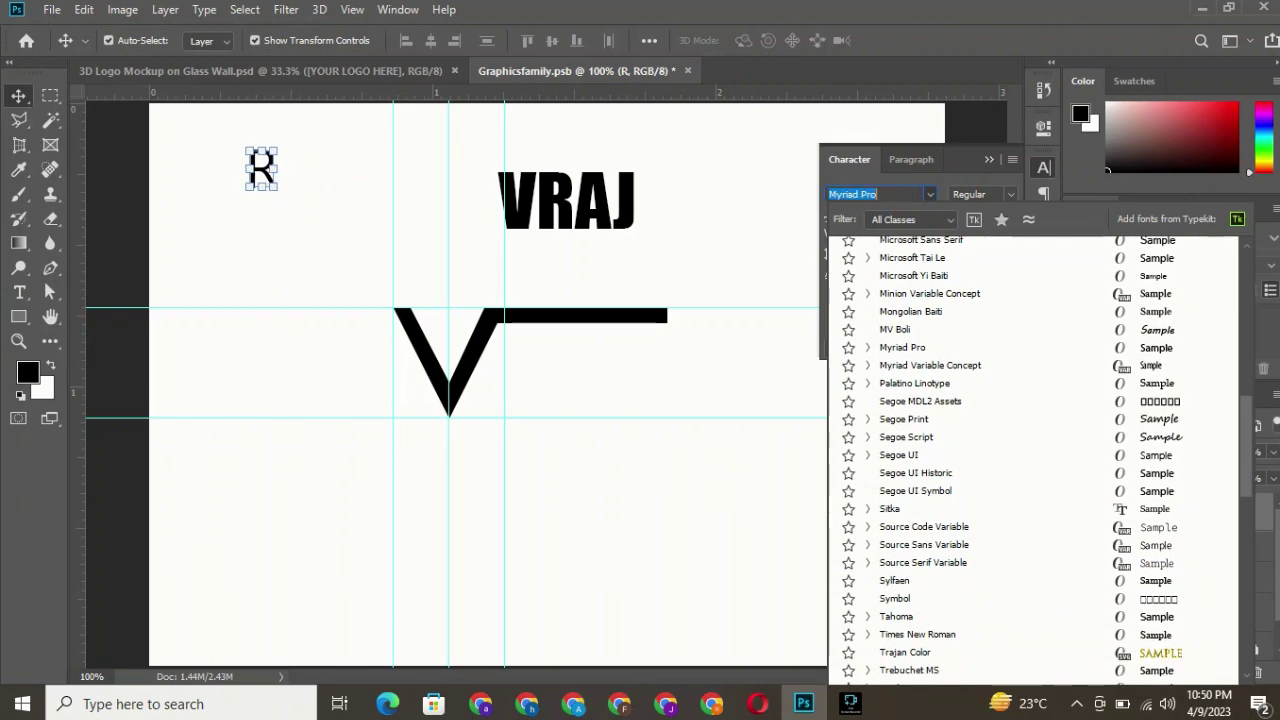
{"action": "key", "text": "Down"}
{"action": "key", "text": "Down"}
{"action": "key", "text": "Down"}
{"action": "key", "text": "Down"}
{"action": "key", "text": "Down"}
{"action": "key", "text": "Down"}
{"action": "key", "text": "Down"}
{"action": "key", "text": "Down"}
{"action": "key", "text": "Down"}
{"action": "key", "text": "Down"}
{"action": "key", "text": "Down"}
{"action": "key", "text": "Down"}
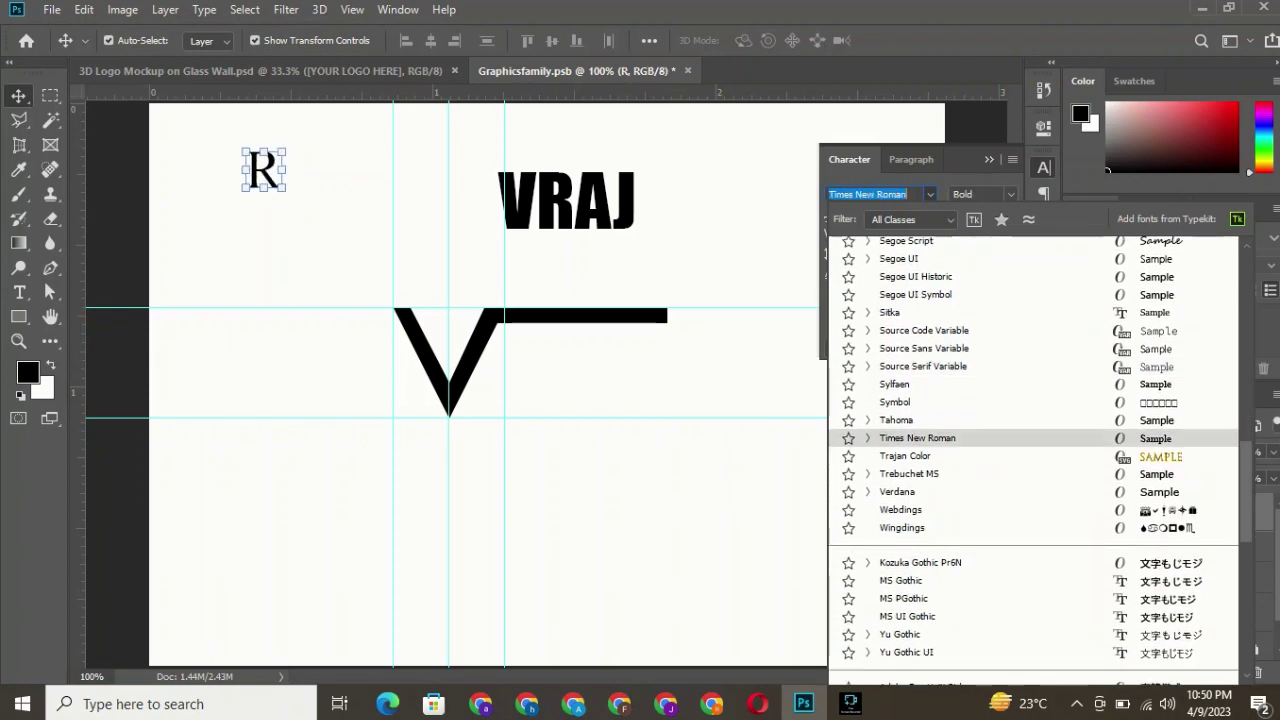
{"action": "key", "text": "Up"}
{"action": "key", "text": "Up"}
{"action": "key", "text": "Up"}
{"action": "key", "text": "Down"}
{"action": "key", "text": "Down"}
{"action": "key", "text": "Down"}
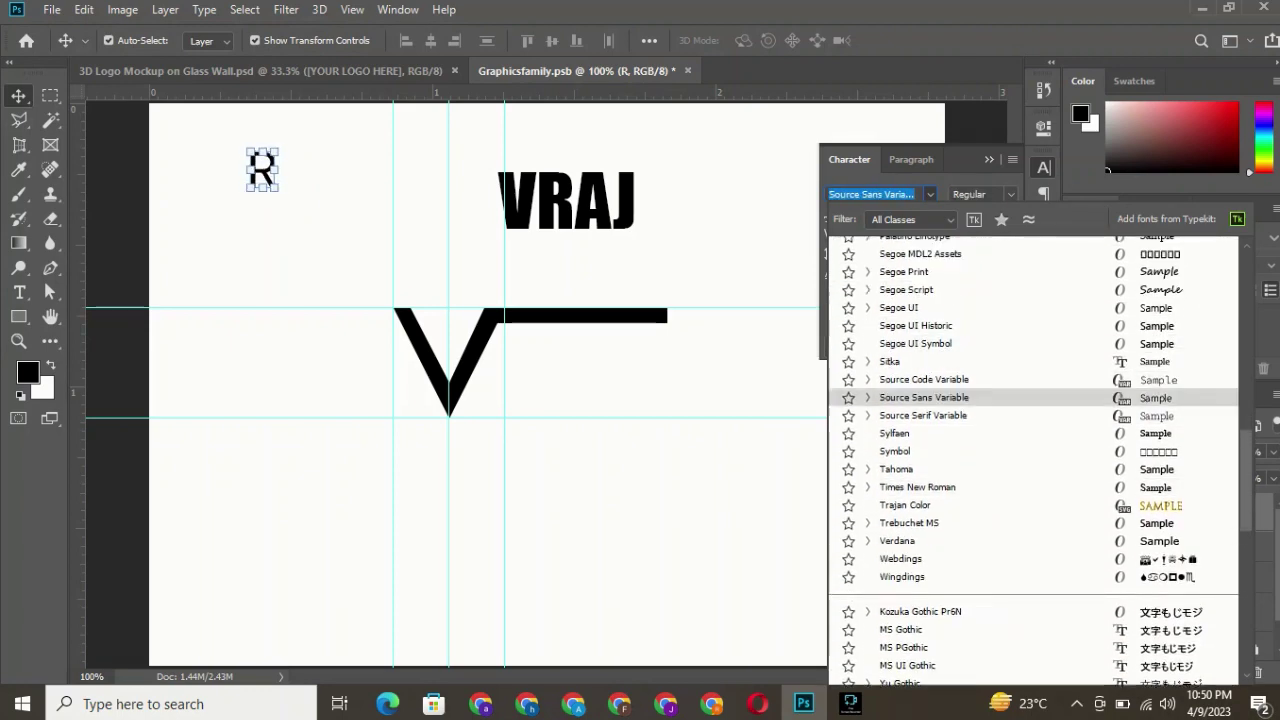
{"action": "scroll", "coordinate": [1030, 450], "scroll_direction": "up", "scroll_amount": 2}
{"action": "key", "text": "Up"}
{"action": "key", "text": "Up"}
{"action": "key", "text": "Up"}
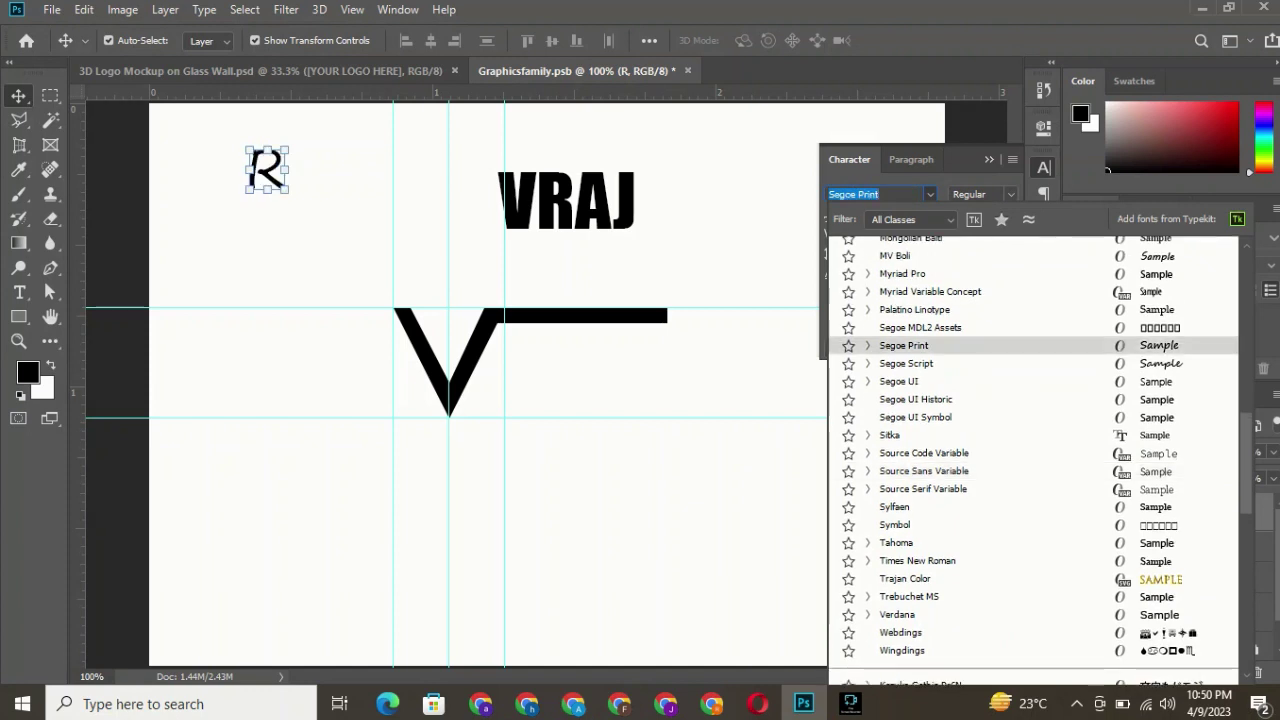
{"action": "scroll", "coordinate": [1030, 450], "scroll_direction": "up", "scroll_amount": 1}
{"action": "key", "text": "Up"}
{"action": "key", "text": "Up"}
{"action": "key", "text": "Up"}
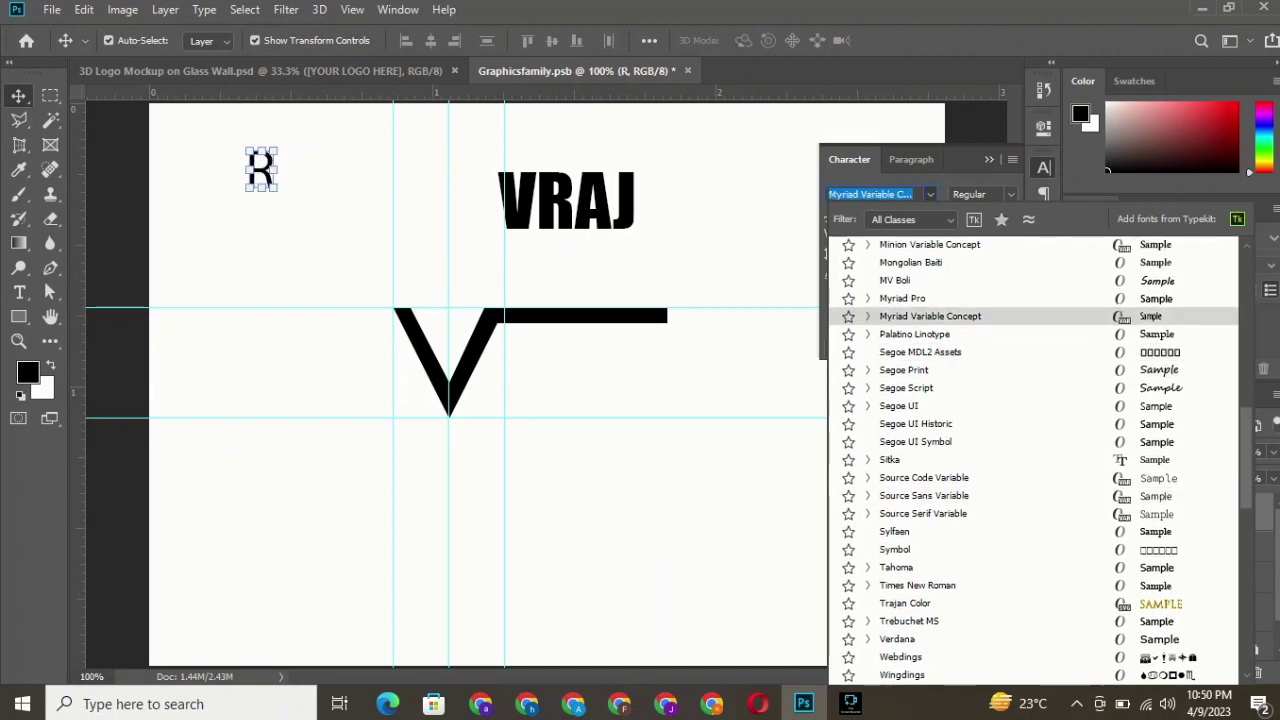
{"action": "scroll", "coordinate": [1030, 450], "scroll_direction": "up", "scroll_amount": 1}
{"action": "key", "text": "Up"}
{"action": "key", "text": "Up"}
{"action": "scroll", "coordinate": [1030, 450], "scroll_direction": "up", "scroll_amount": 1}
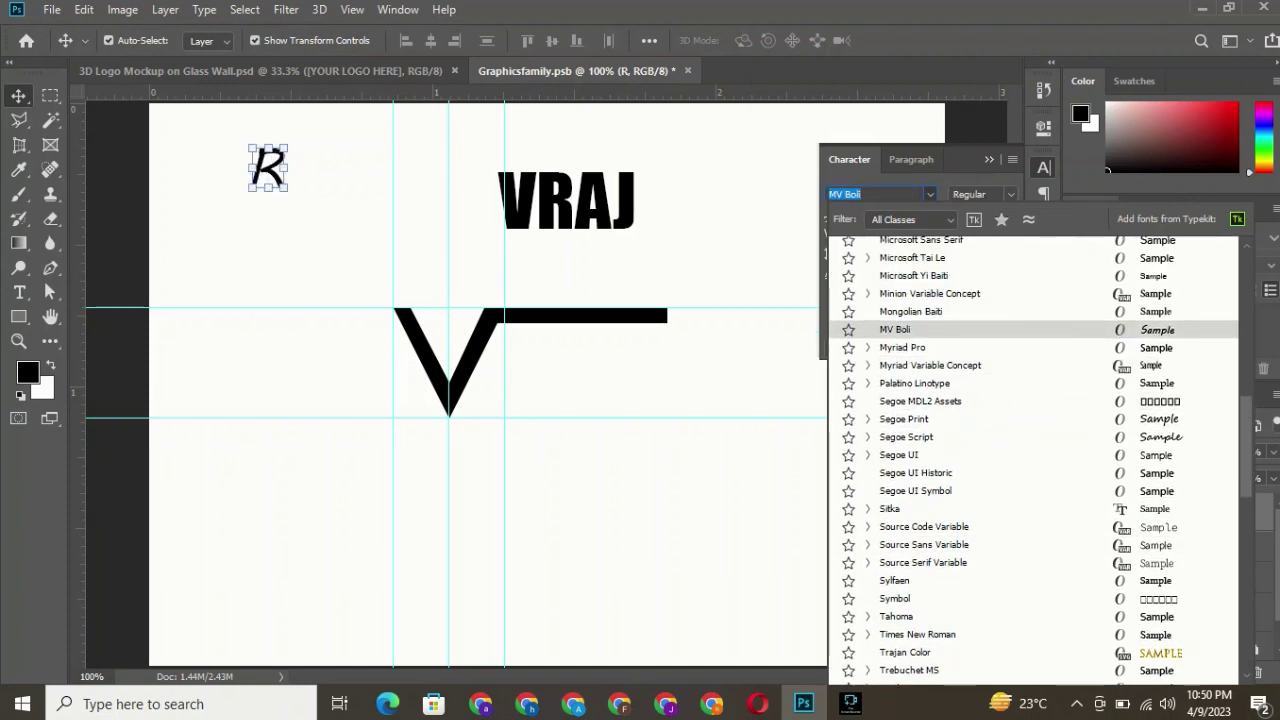
{"action": "key", "text": "Up"}
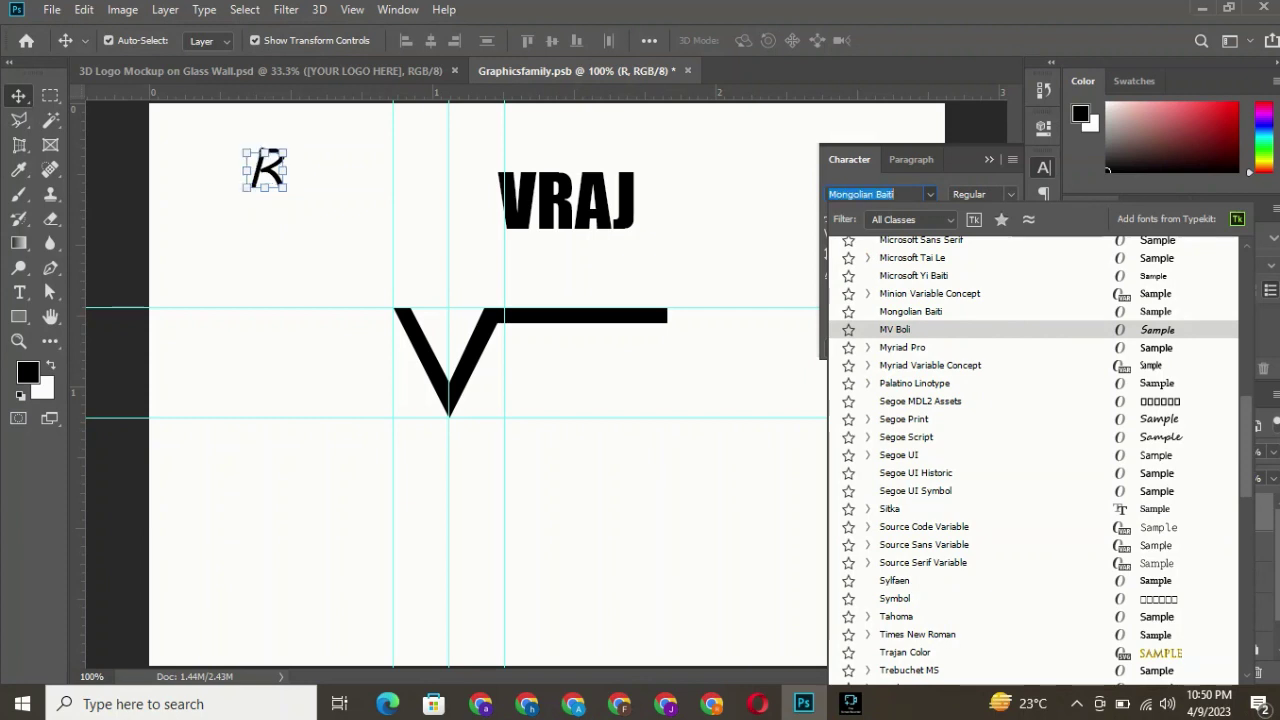
{"action": "key", "text": "Return"}
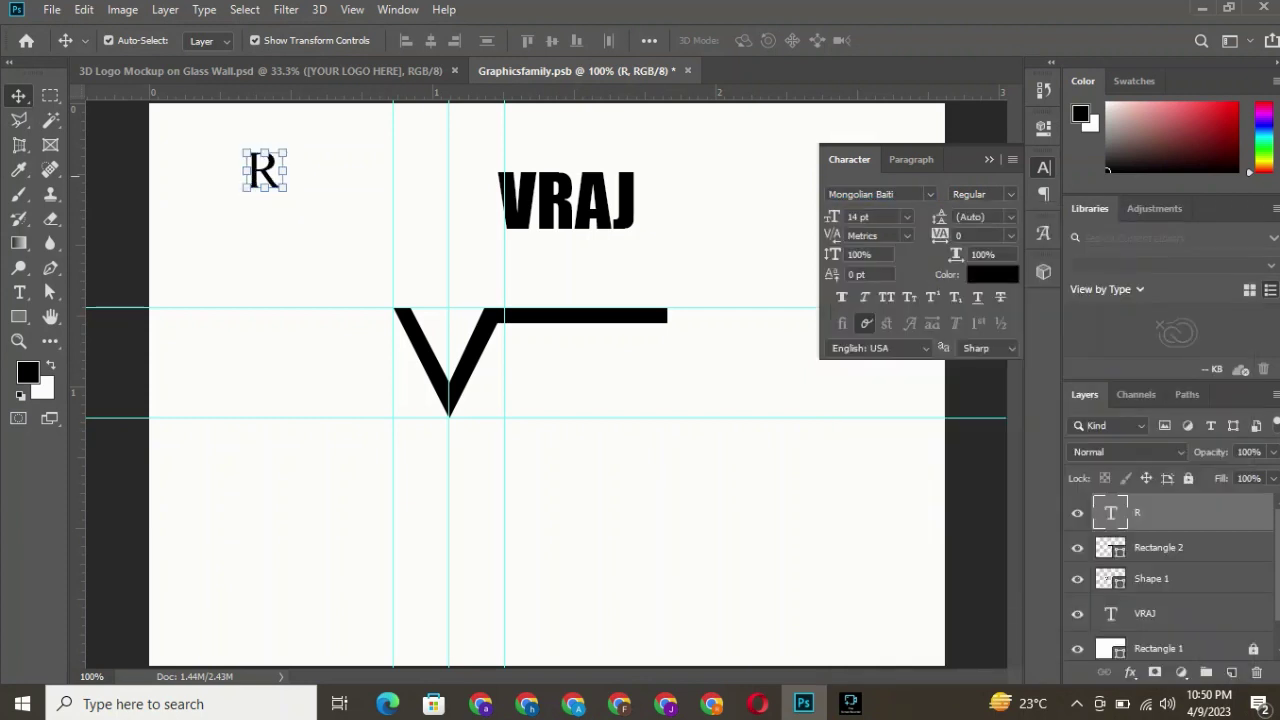
Step: Enlarge the R to about 37.2 pt and place it right of the V, beneath the bar
{"action": "left_click_drag", "start_coordinate": [286, 190], "coordinate": [323, 232]}
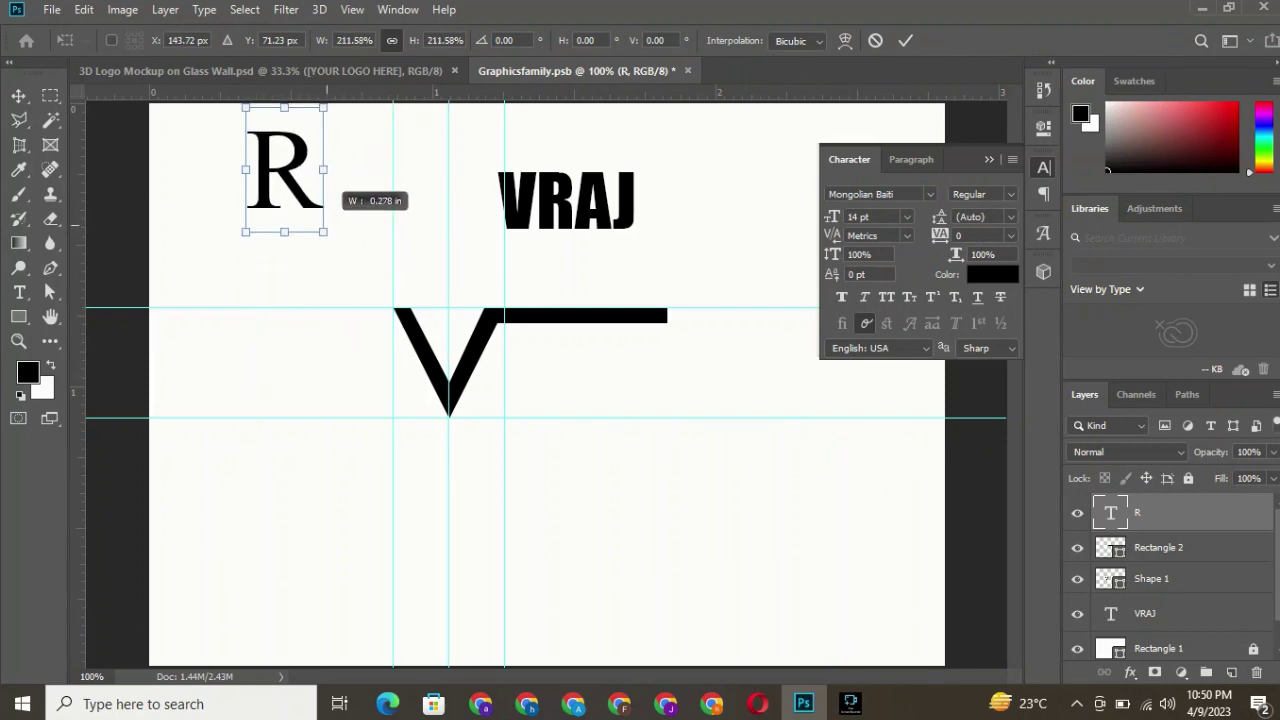
{"action": "left_click_drag", "start_coordinate": [285, 172], "coordinate": [536, 366]}
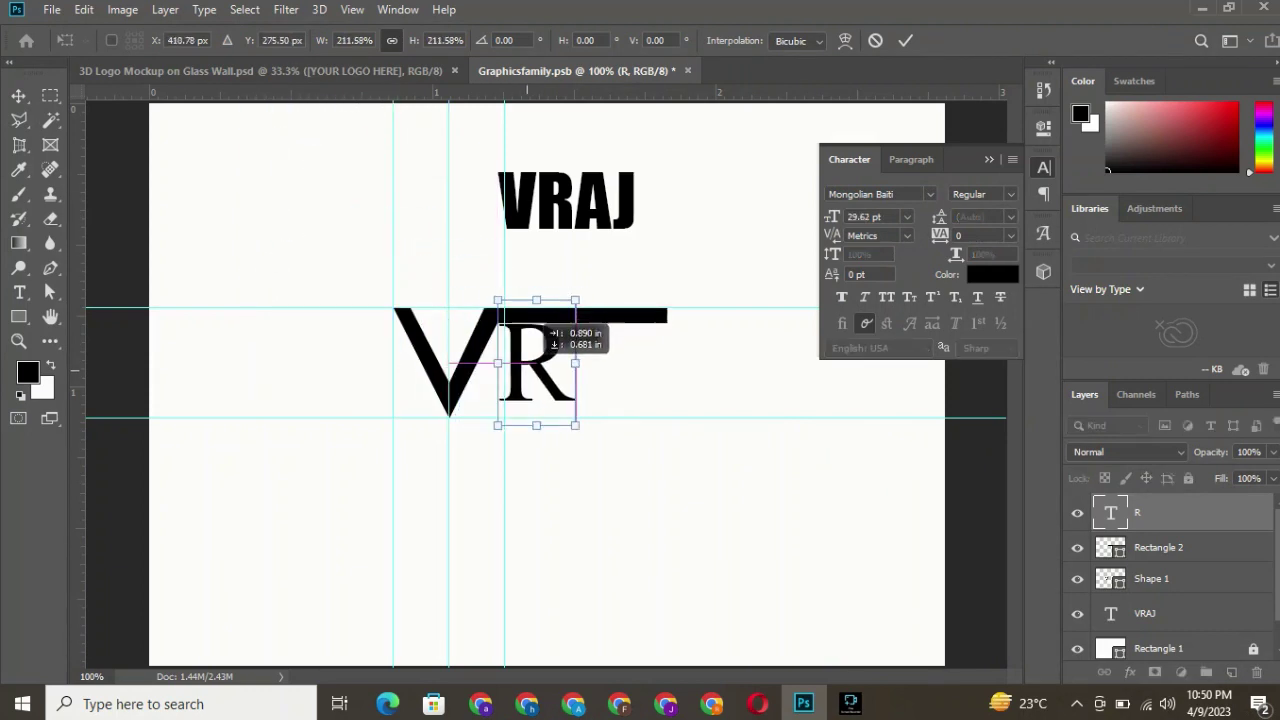
{"action": "left_click_drag", "start_coordinate": [575, 425], "coordinate": [595, 457]}
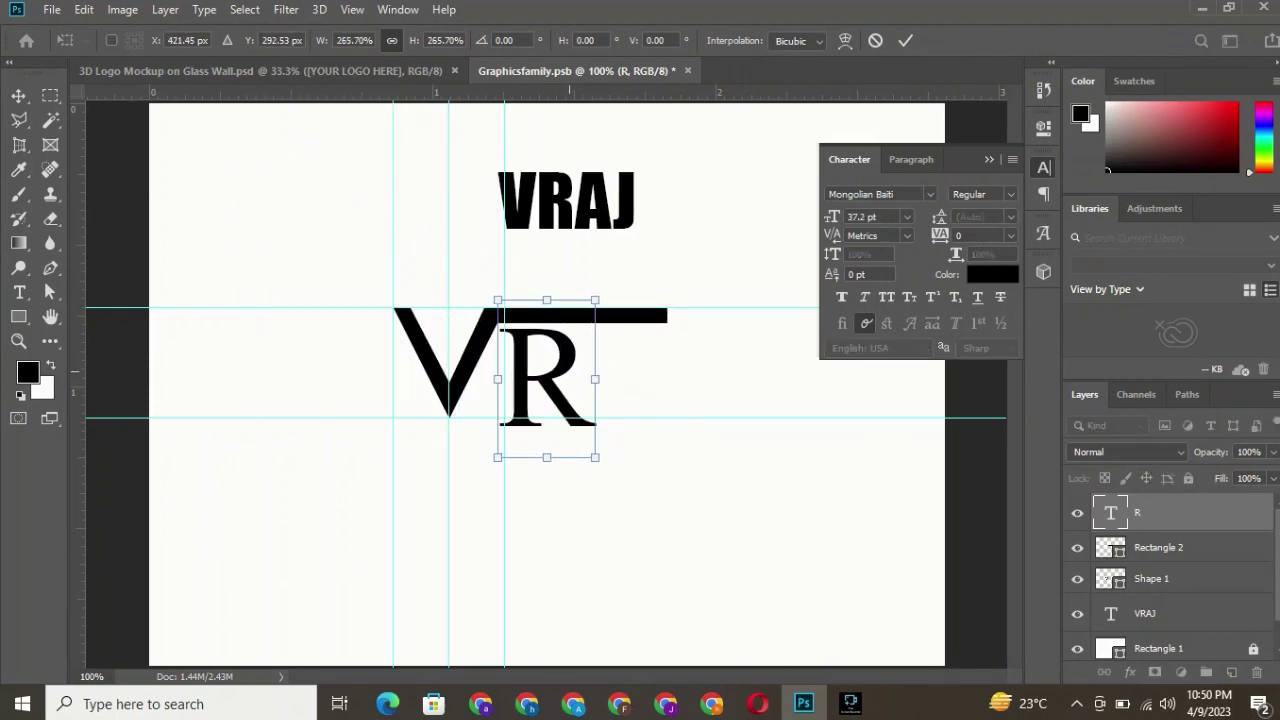
{"action": "left_click_drag", "start_coordinate": [584, 338], "coordinate": [584, 331]}
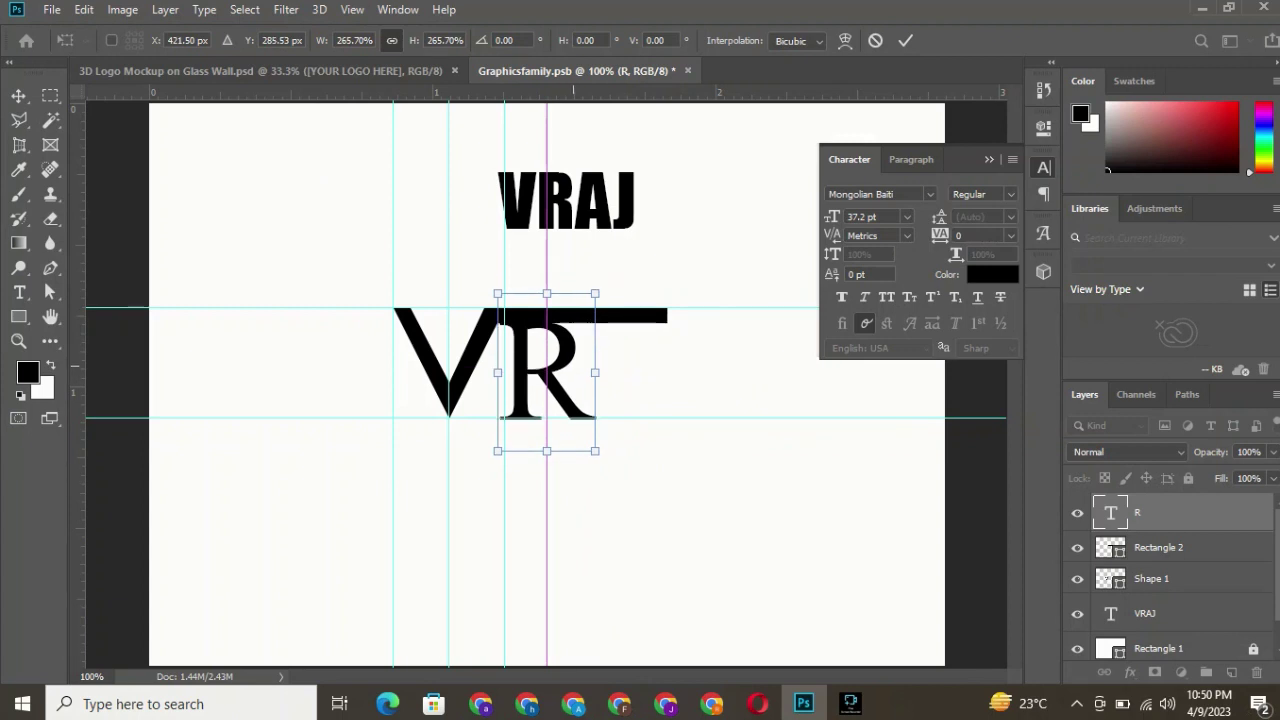
{"action": "key", "text": "Up"}
{"action": "key", "text": "Up"}
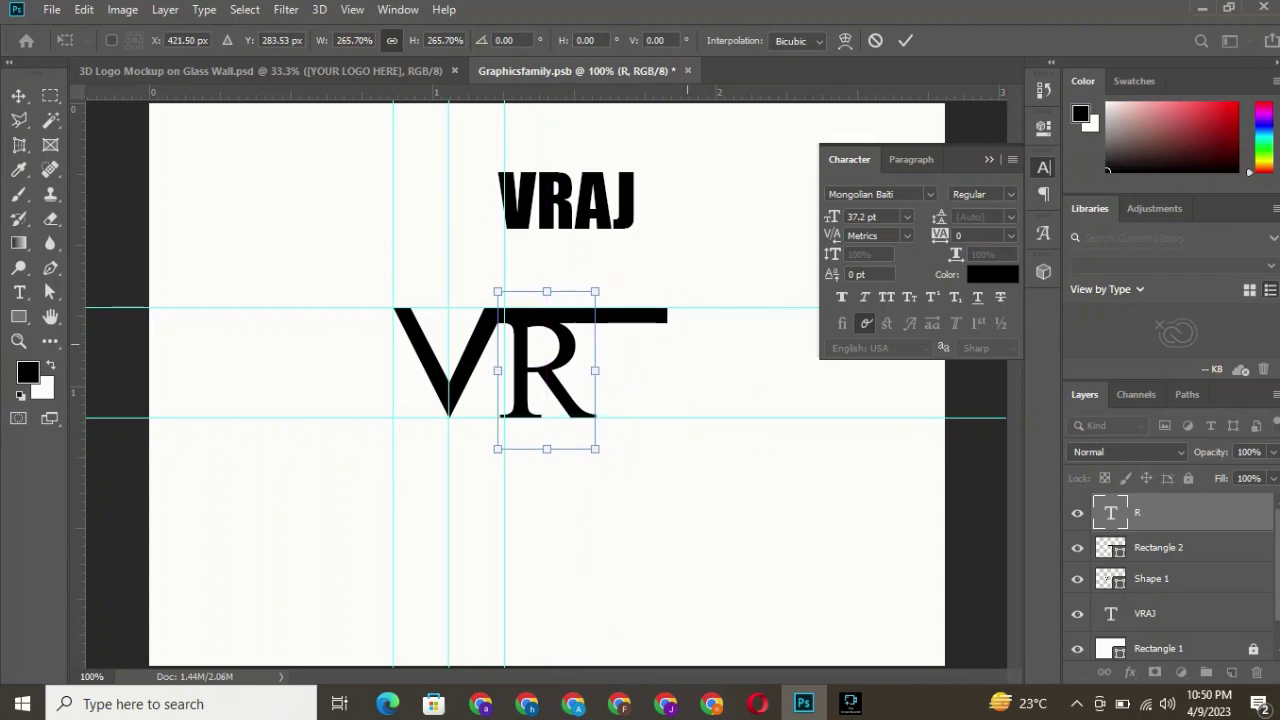
{"action": "key", "text": "Return"}
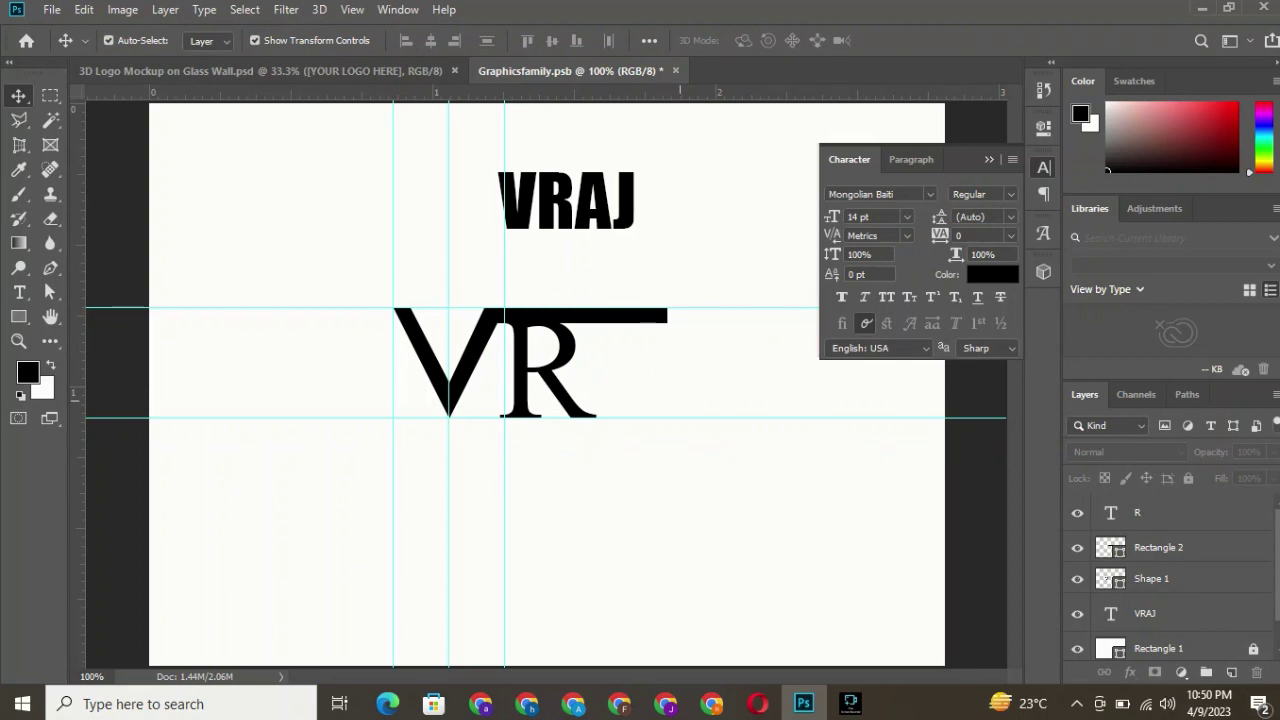
Step: Save the document and add a new text layer containing the letter A
{"action": "key", "text": "ctrl+s"}
{"action": "left_click", "coordinate": [19, 292]}
{"action": "left_click", "coordinate": [223, 210]}
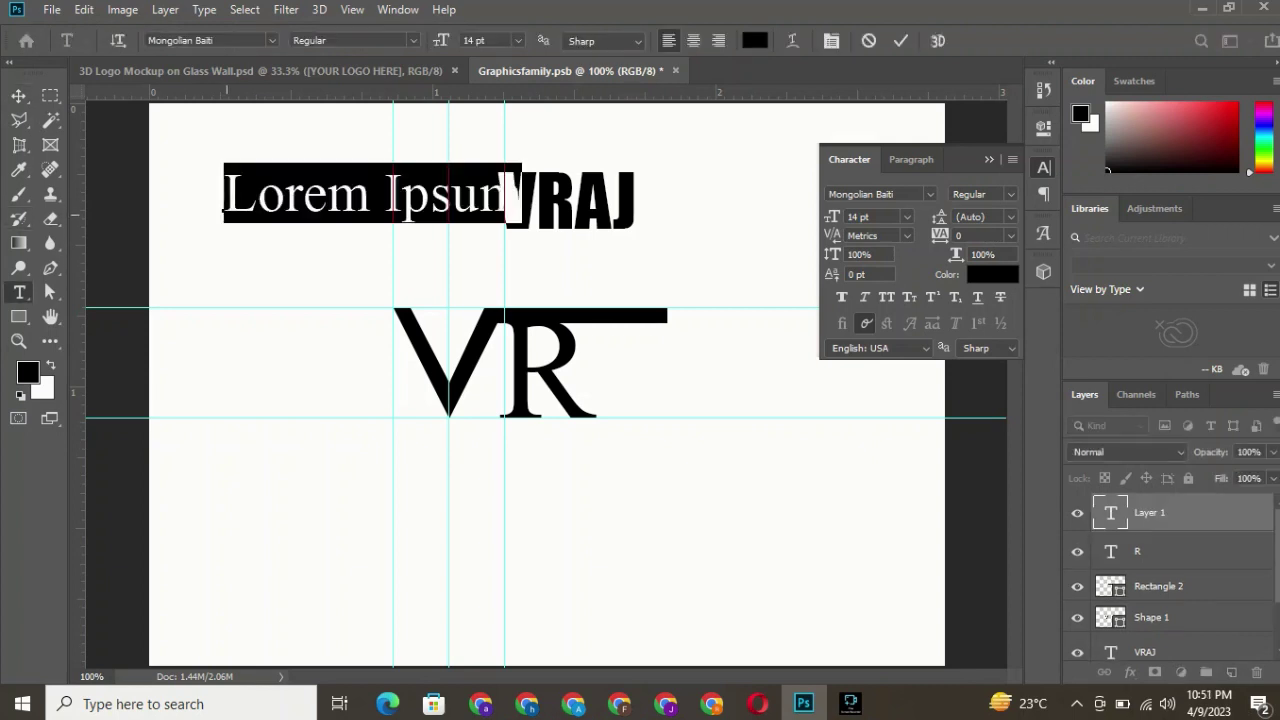
{"action": "key", "text": "BackSpace"}
{"action": "type", "text": "A"}
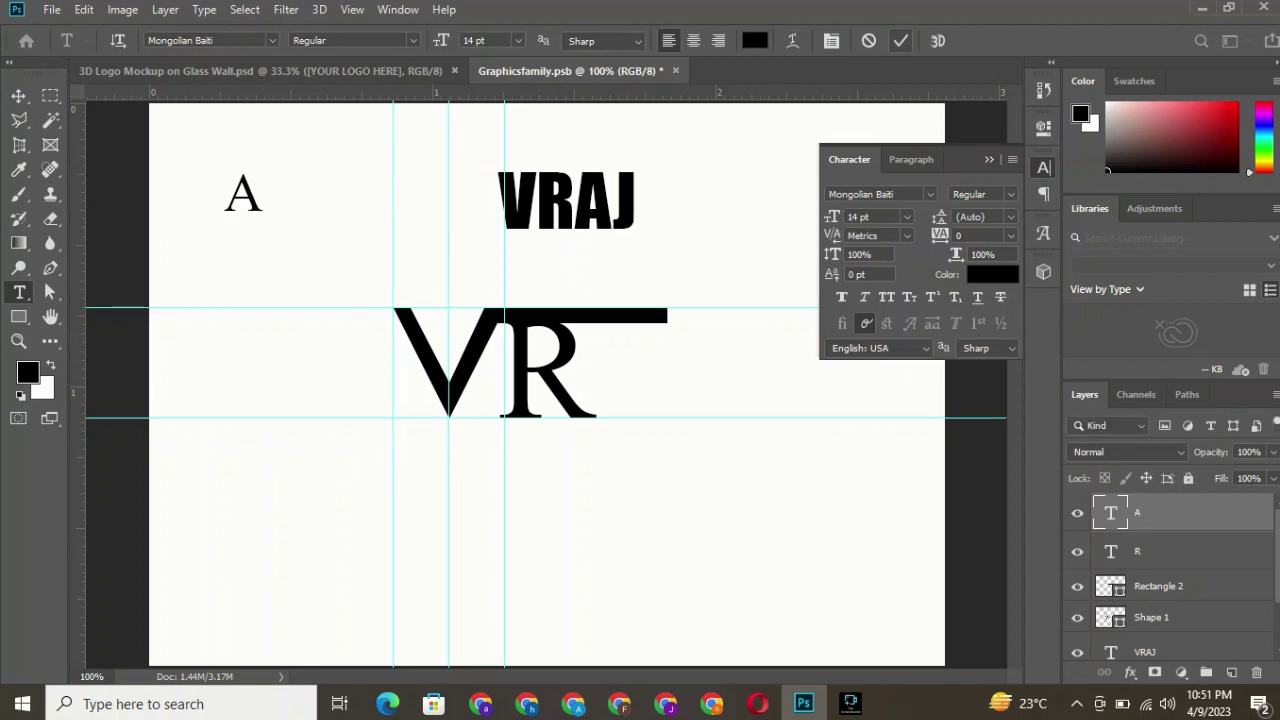
{"action": "left_click", "coordinate": [900, 40]}
Step: Browse fonts on the A, including Constantia, and apply Gabriola
{"action": "left_click", "coordinate": [930, 194]}
{"action": "key", "text": "Down"}
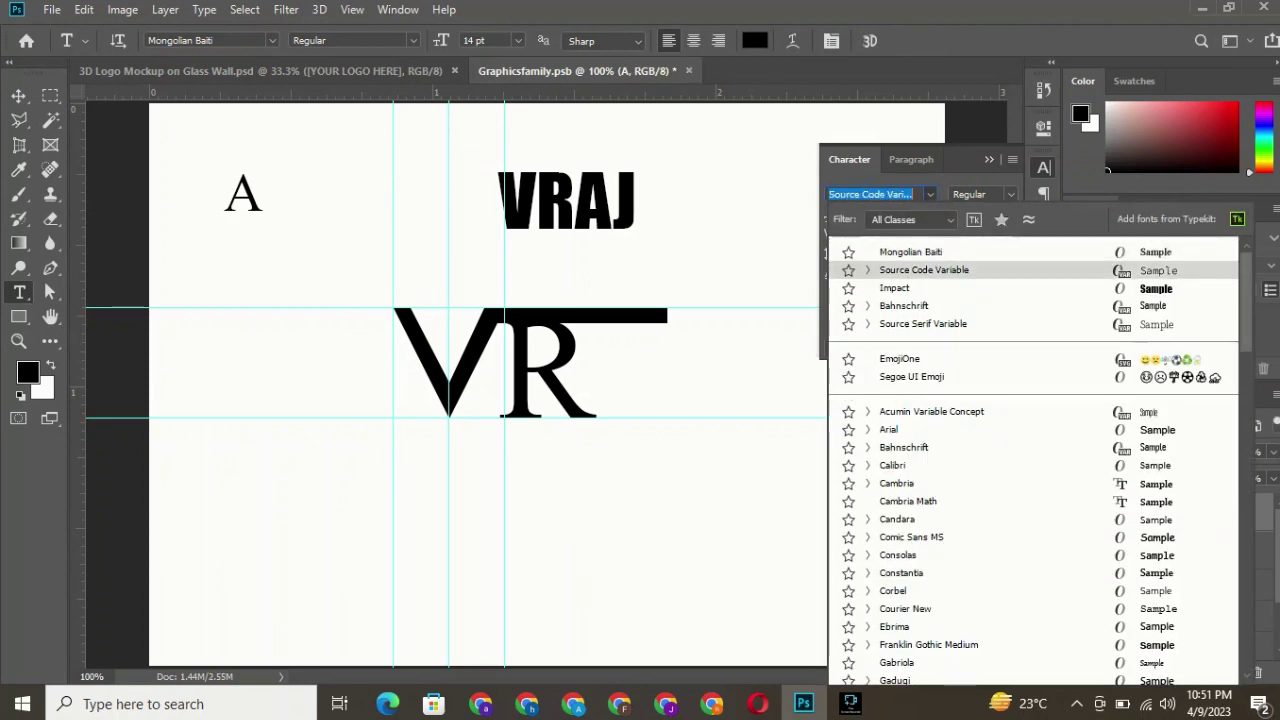
{"action": "key", "text": "Down"}
{"action": "key", "text": "Up"}
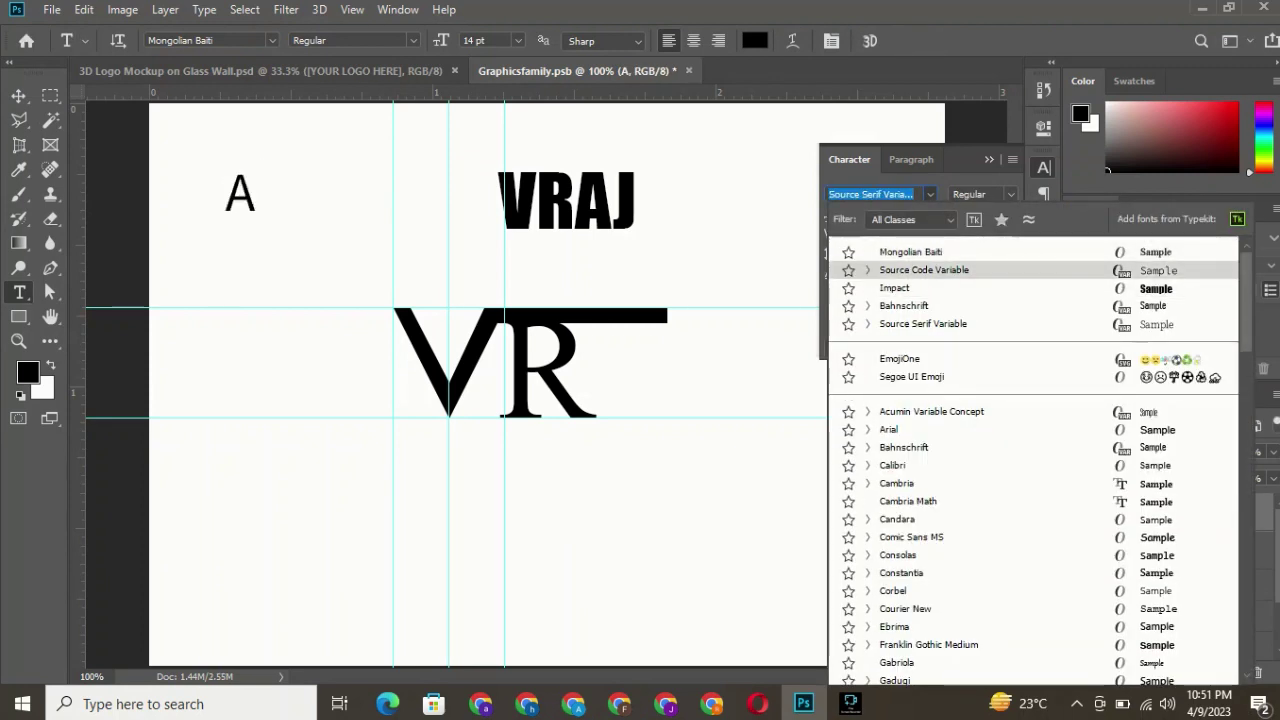
{"action": "key", "text": "Down"}
{"action": "key", "text": "Down"}
{"action": "key", "text": "Down"}
{"action": "key", "text": "Down"}
{"action": "key", "text": "Down"}
{"action": "key", "text": "Down"}
{"action": "key", "text": "Down"}
{"action": "key", "text": "Down"}
{"action": "key", "text": "Down"}
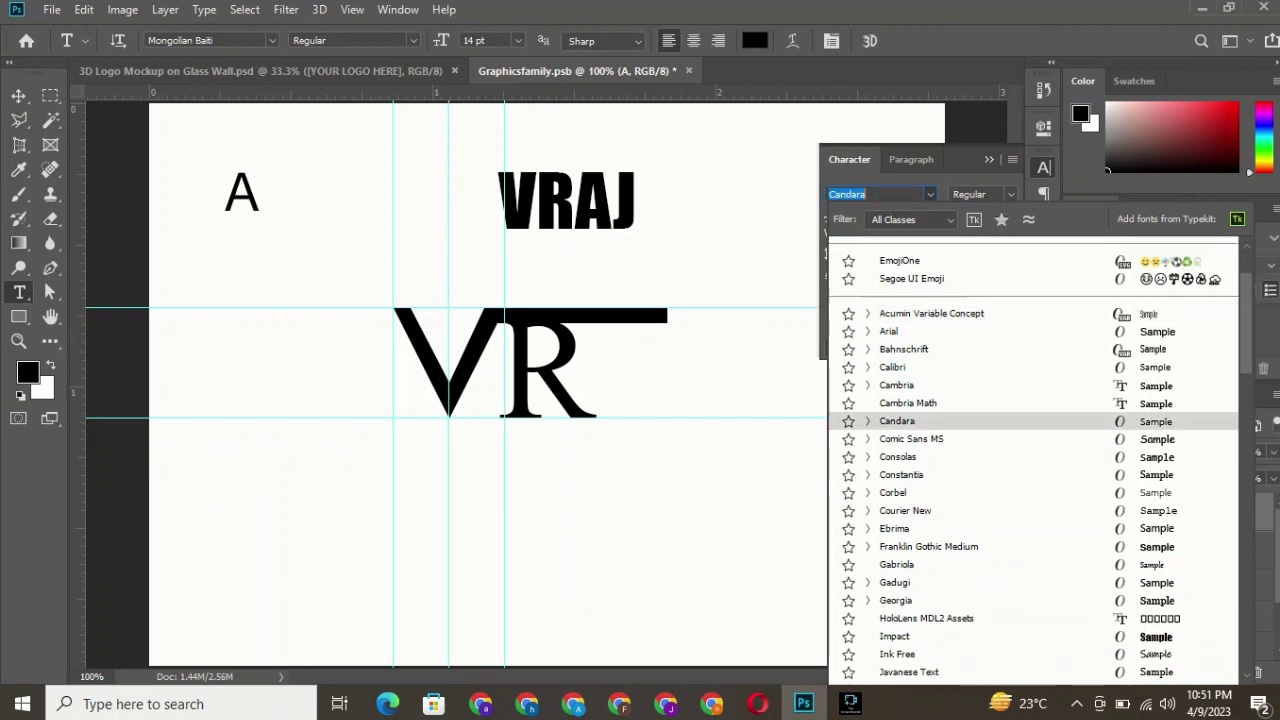
{"action": "key", "text": "Down"}
{"action": "key", "text": "Down"}
{"action": "key", "text": "Down"}
{"action": "key", "text": "Down"}
{"action": "key", "text": "Up"}
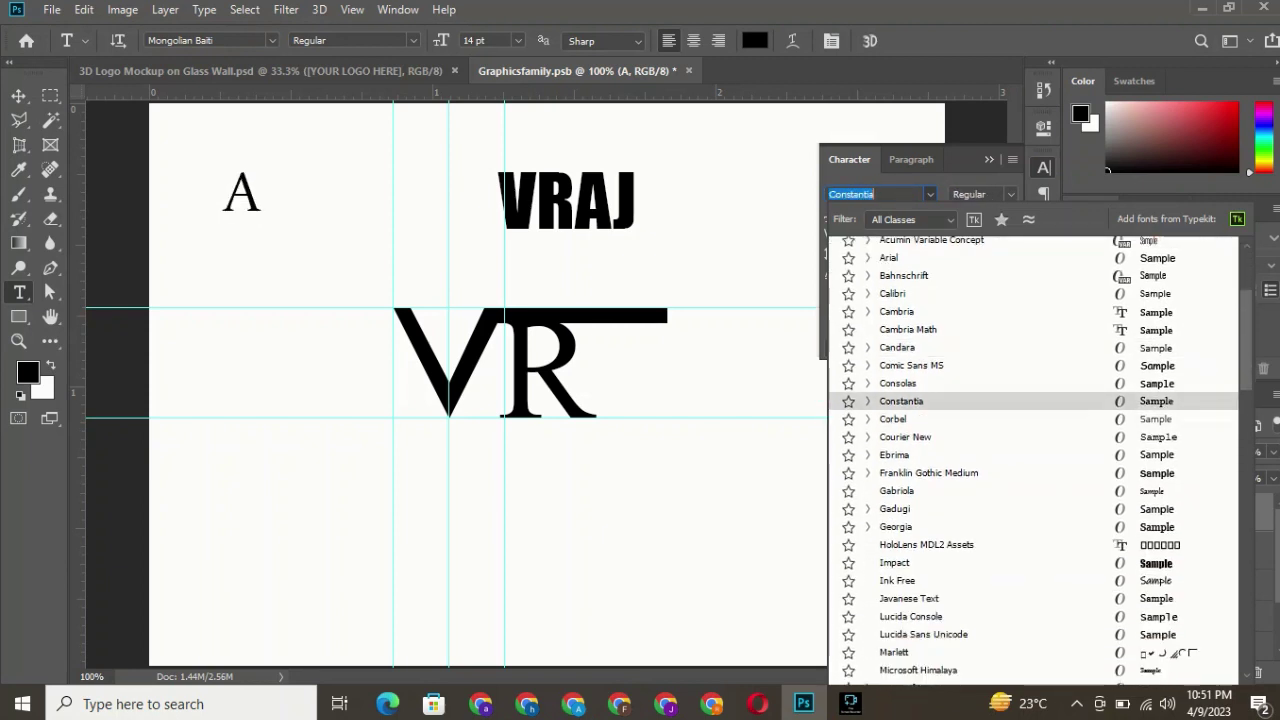
{"action": "key", "text": "Down"}
{"action": "key", "text": "Down"}
{"action": "key", "text": "Down"}
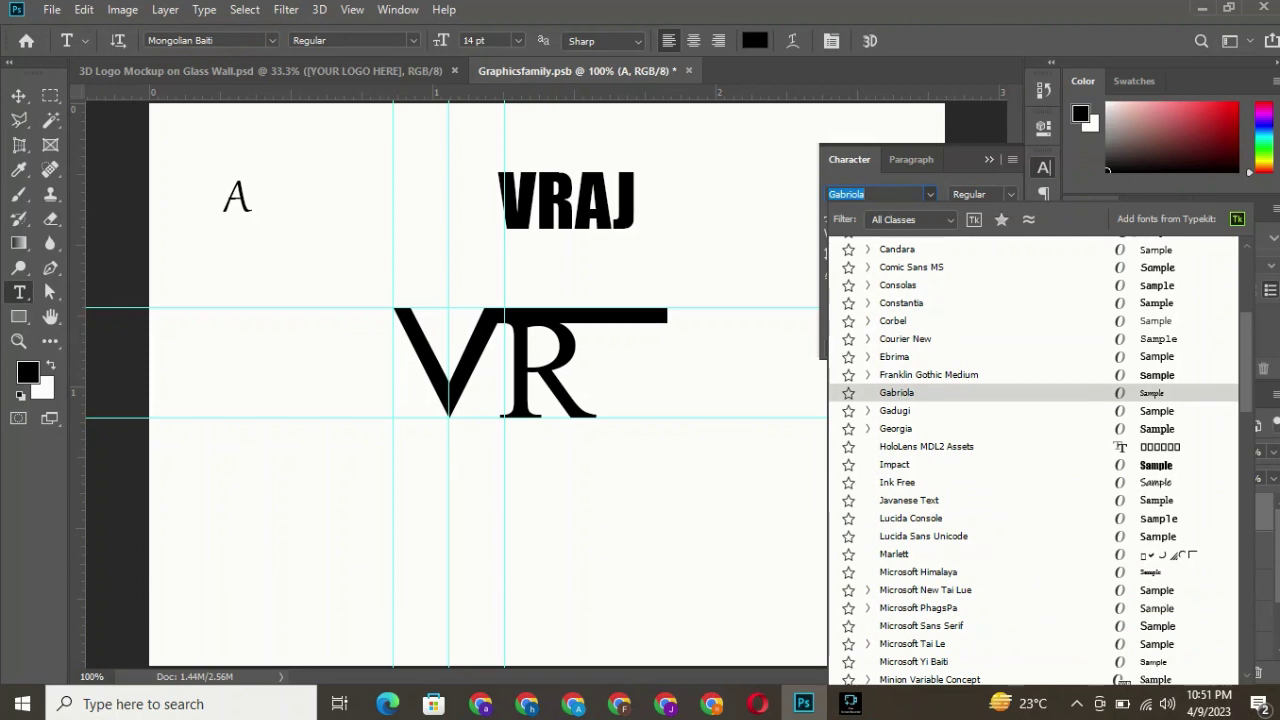
{"action": "key", "text": "Return"}
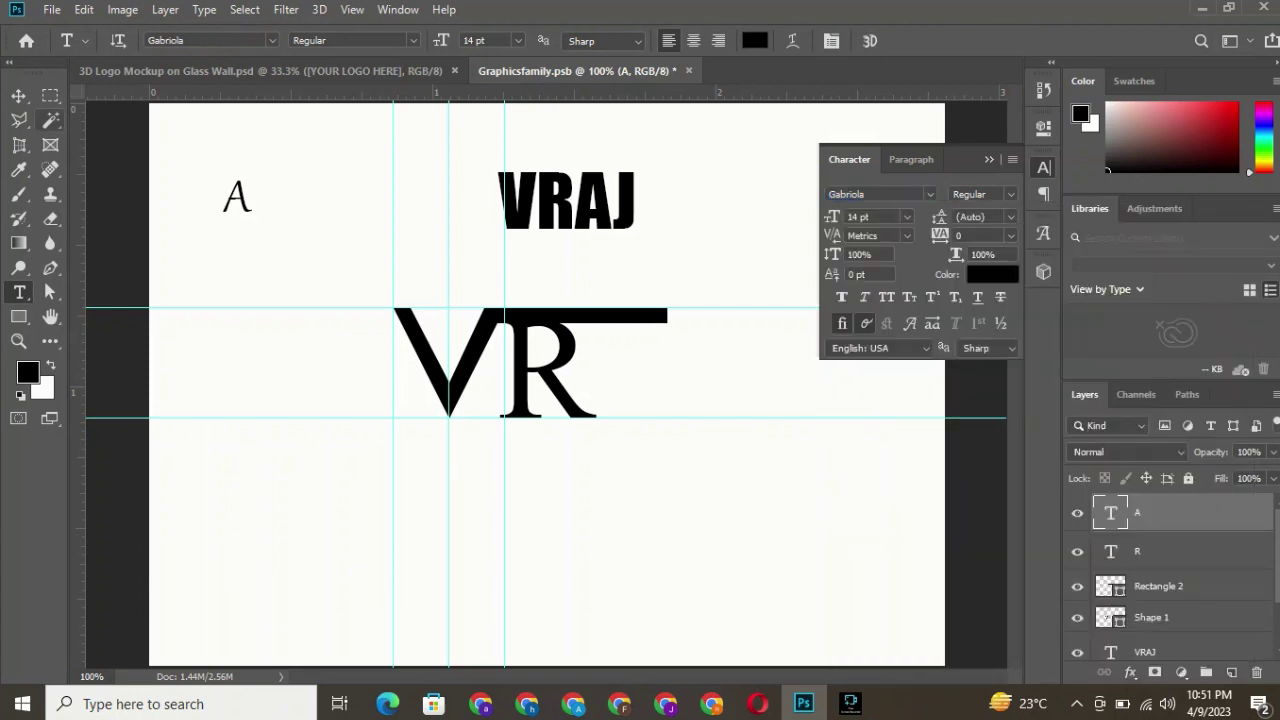
Step: Scale the A to about 43.8 pt and place it right of the R under the bar
{"action": "key", "text": "v"}
{"action": "key", "text": "ctrl+t"}
{"action": "mouse_move", "coordinate": [257, 215]}
{"action": "left_mouse_down"}
{"action": "mouse_move", "coordinate": [362, 202]}
{"action": "mouse_move", "coordinate": [640, 320]}
{"action": "left_mouse_up"}
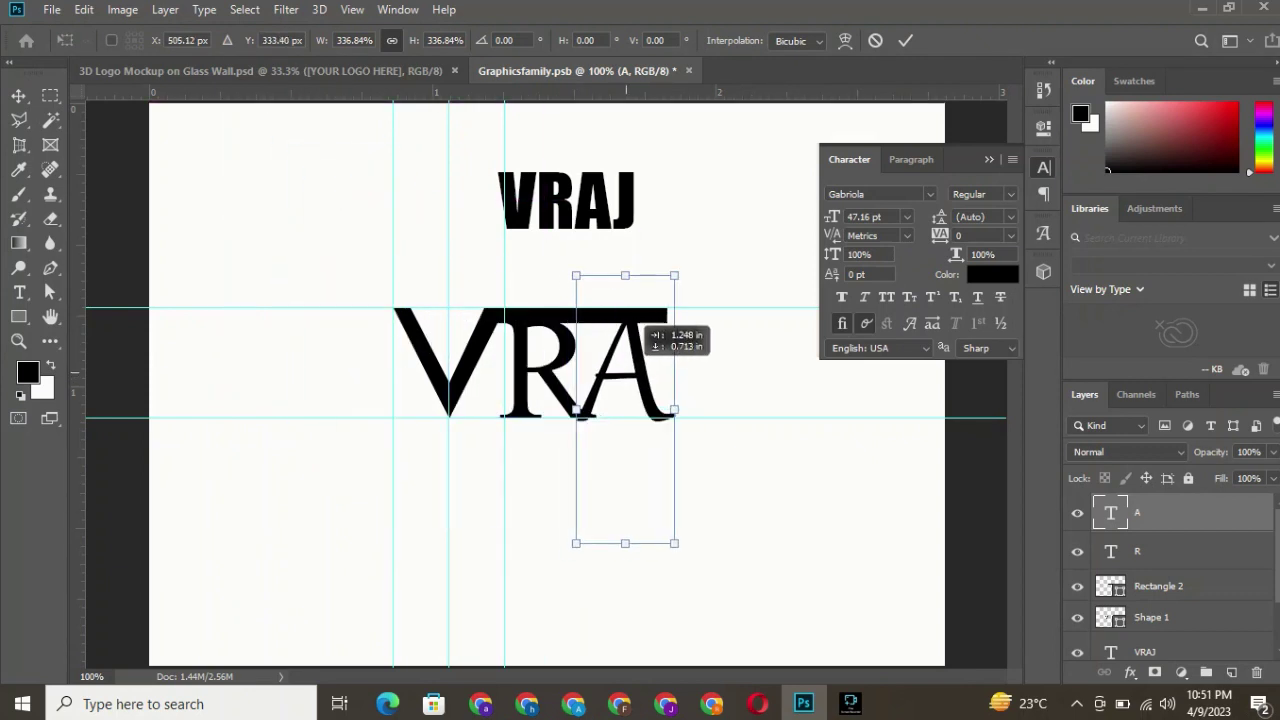
{"action": "left_click_drag", "start_coordinate": [626, 372], "coordinate": [626, 364]}
{"action": "left_click_drag", "start_coordinate": [674, 543], "coordinate": [667, 528]}
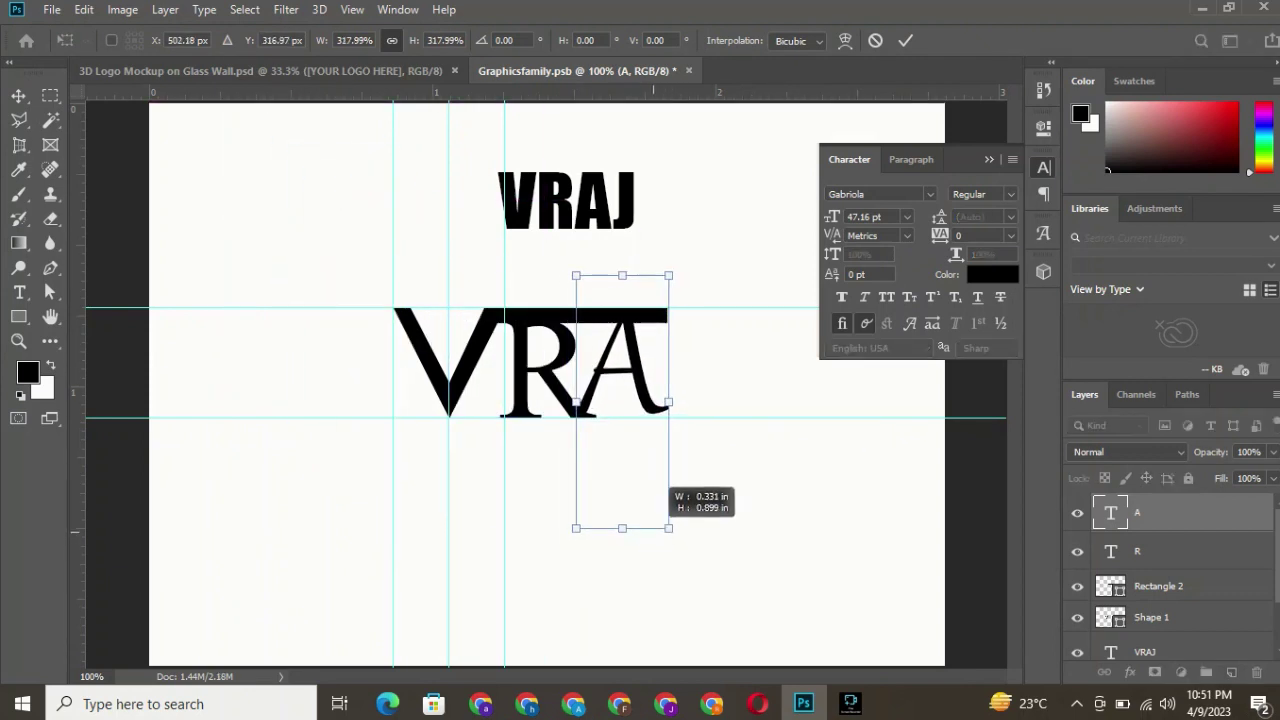
{"action": "left_click_drag", "start_coordinate": [634, 319], "coordinate": [645, 326]}
{"action": "left_click", "coordinate": [755, 447]}
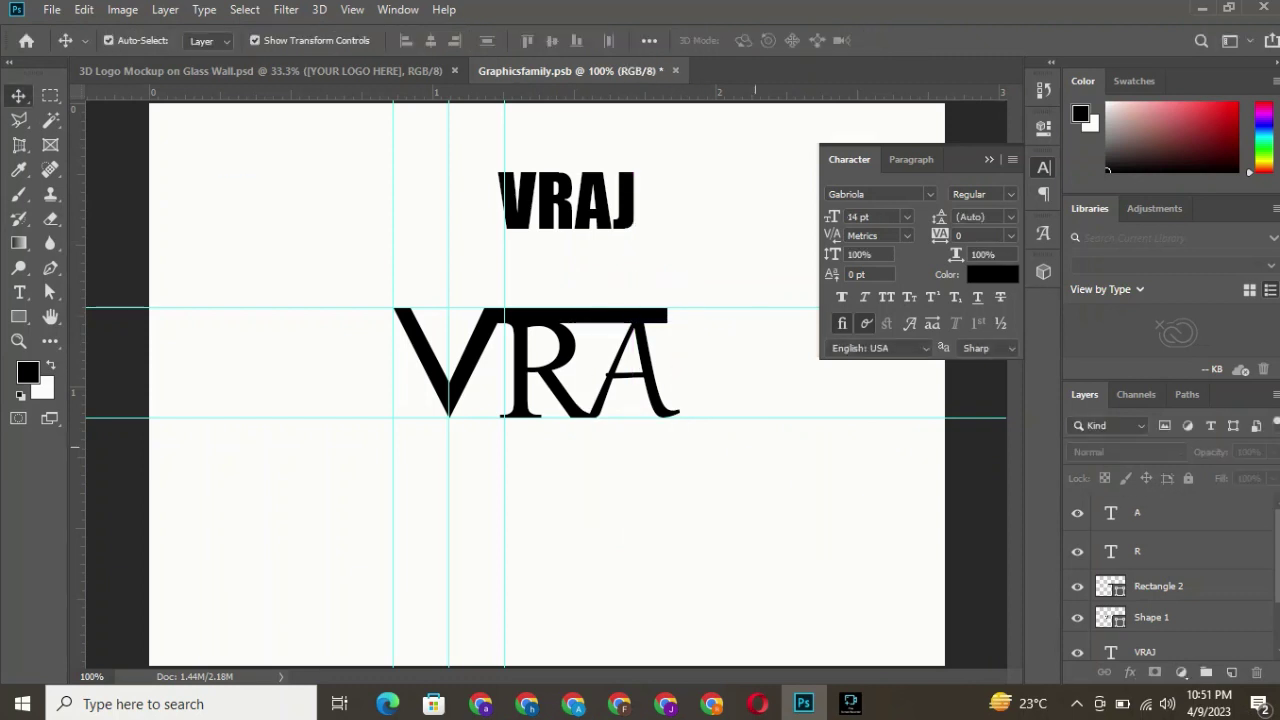
Step: Stretch the horizontal bar rightward so it extends past the A
{"action": "left_click", "coordinate": [628, 316]}
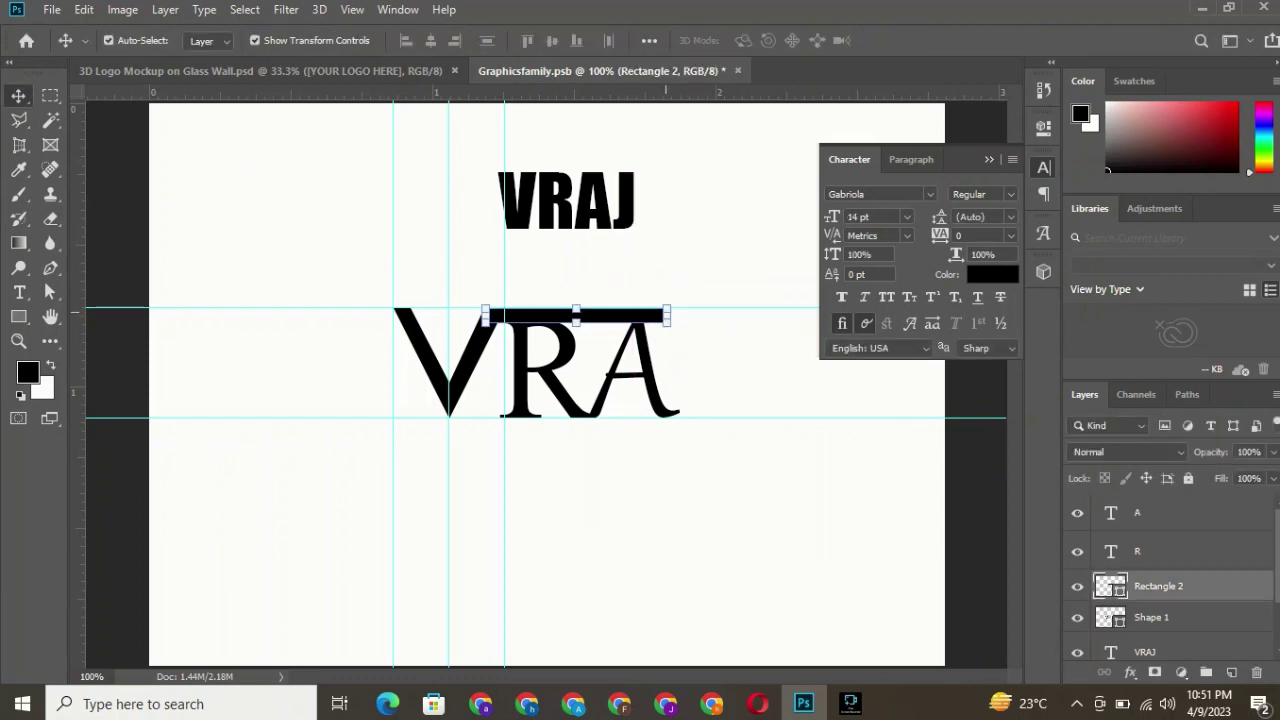
{"action": "left_click_drag", "start_coordinate": [667, 316], "coordinate": [698, 316]}
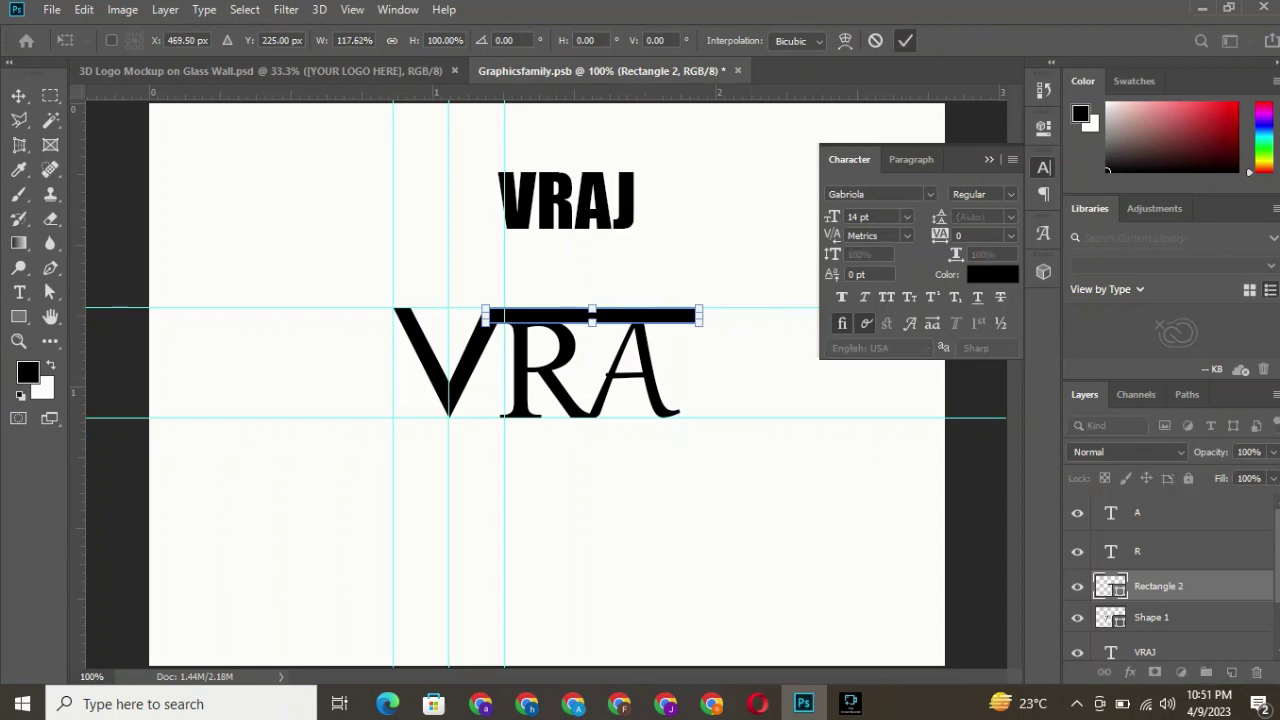
{"action": "left_click", "coordinate": [808, 455]}
Step: Delete 'VRA' from the top VRAJ text, leaving only the J
{"action": "left_click", "coordinate": [1145, 651]}
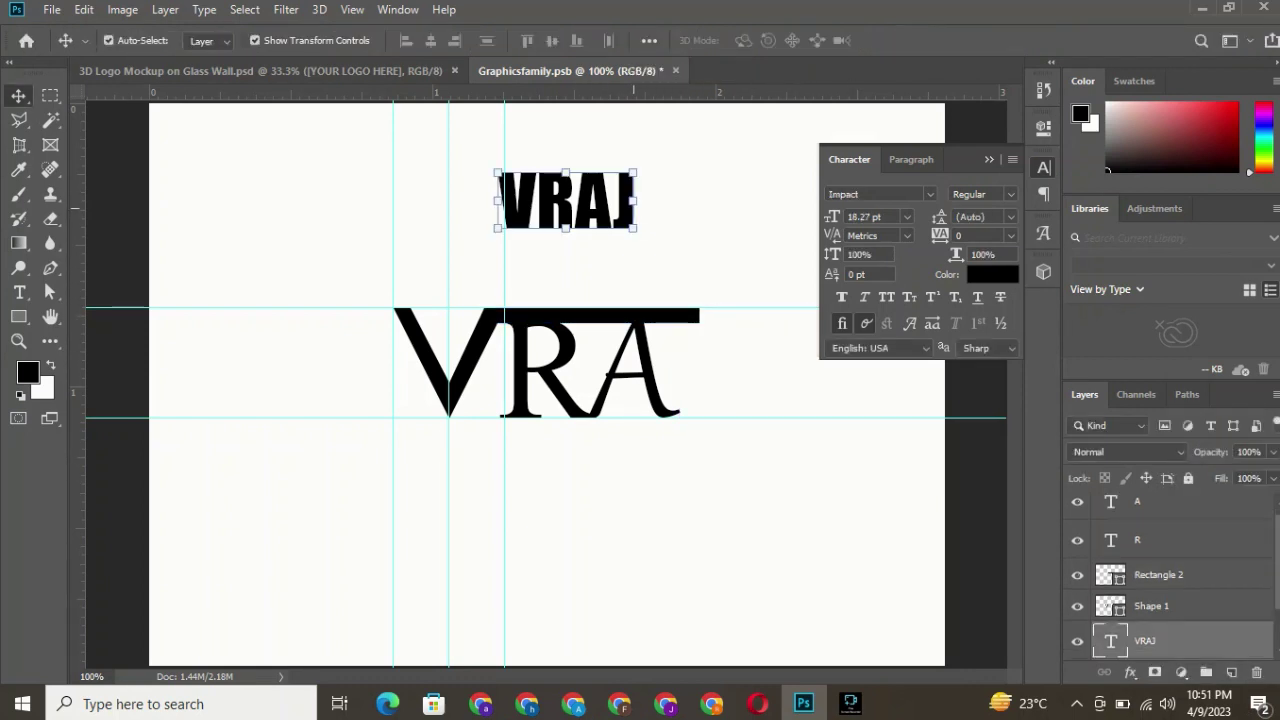
{"action": "key", "text": "t"}
{"action": "left_click", "coordinate": [613, 205]}
{"action": "double_click", "coordinate": [613, 205]}
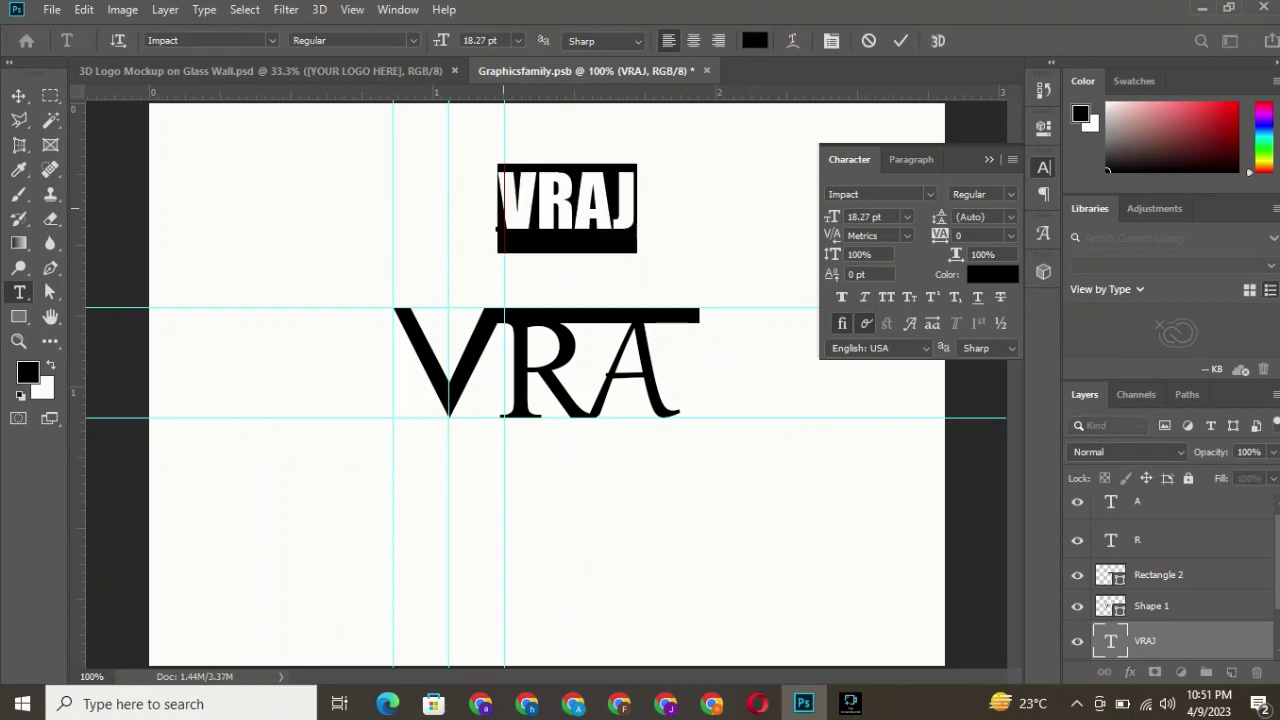
{"action": "left_click", "coordinate": [613, 205]}
{"action": "left_click_drag", "start_coordinate": [613, 205], "coordinate": [498, 205]}
{"action": "key", "text": "BackSpace"}
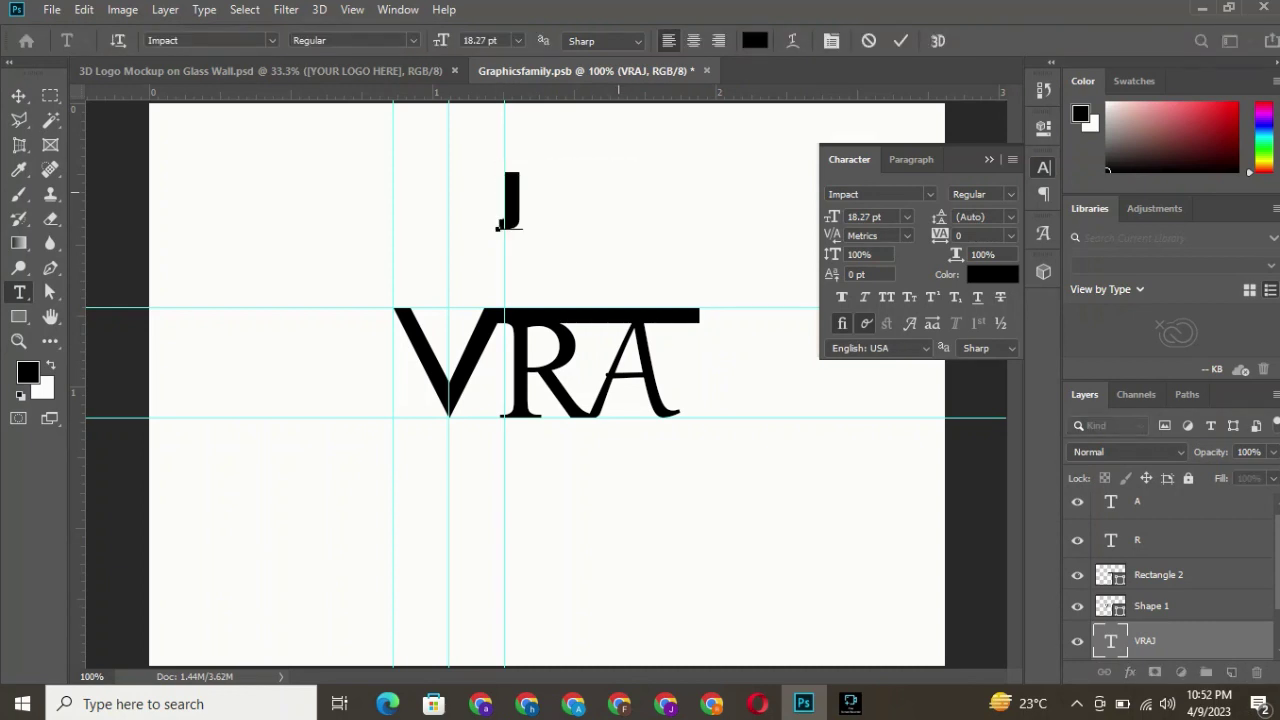
{"action": "key", "text": "ctrl+Return"}
Step: Scale the J and place it after the A, top aligned with the bar
{"action": "key", "text": "v"}
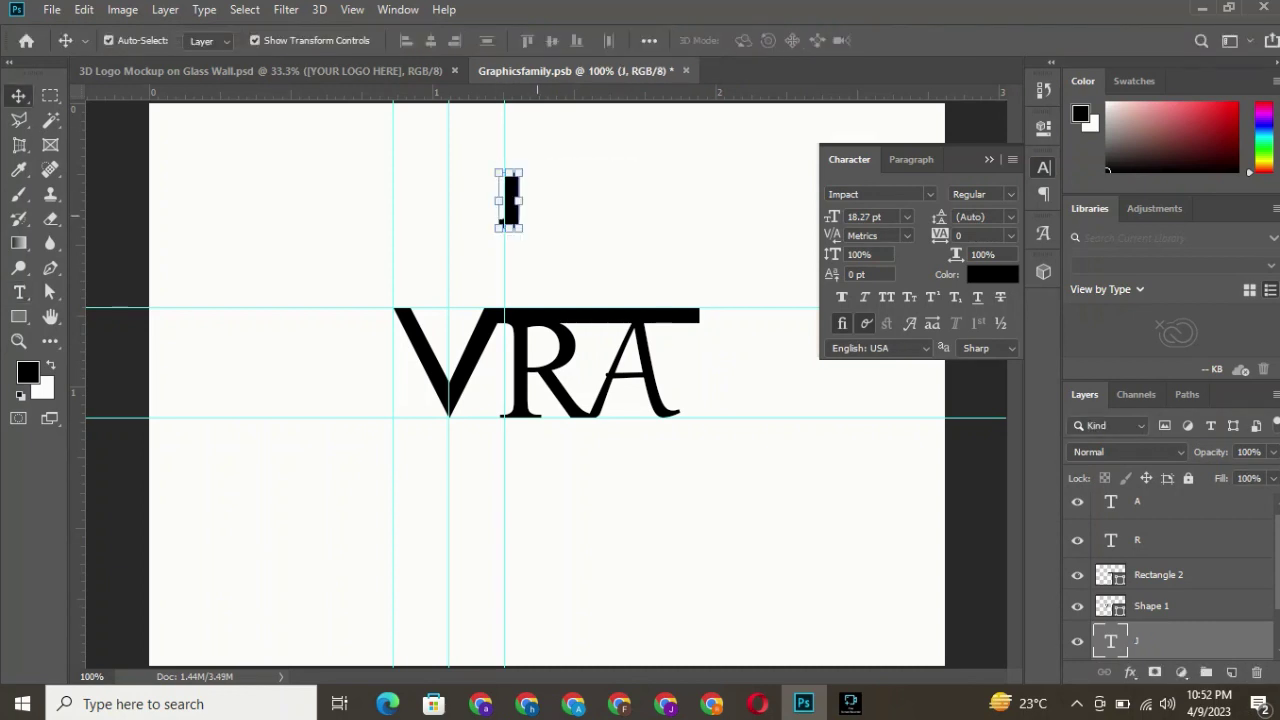
{"action": "mouse_move", "coordinate": [521, 228]}
{"action": "left_mouse_down"}
{"action": "mouse_move", "coordinate": [578, 356]}
{"action": "mouse_move", "coordinate": [558, 284]}
{"action": "left_mouse_up"}
{"action": "left_click_drag", "start_coordinate": [540, 173], "coordinate": [700, 370]}
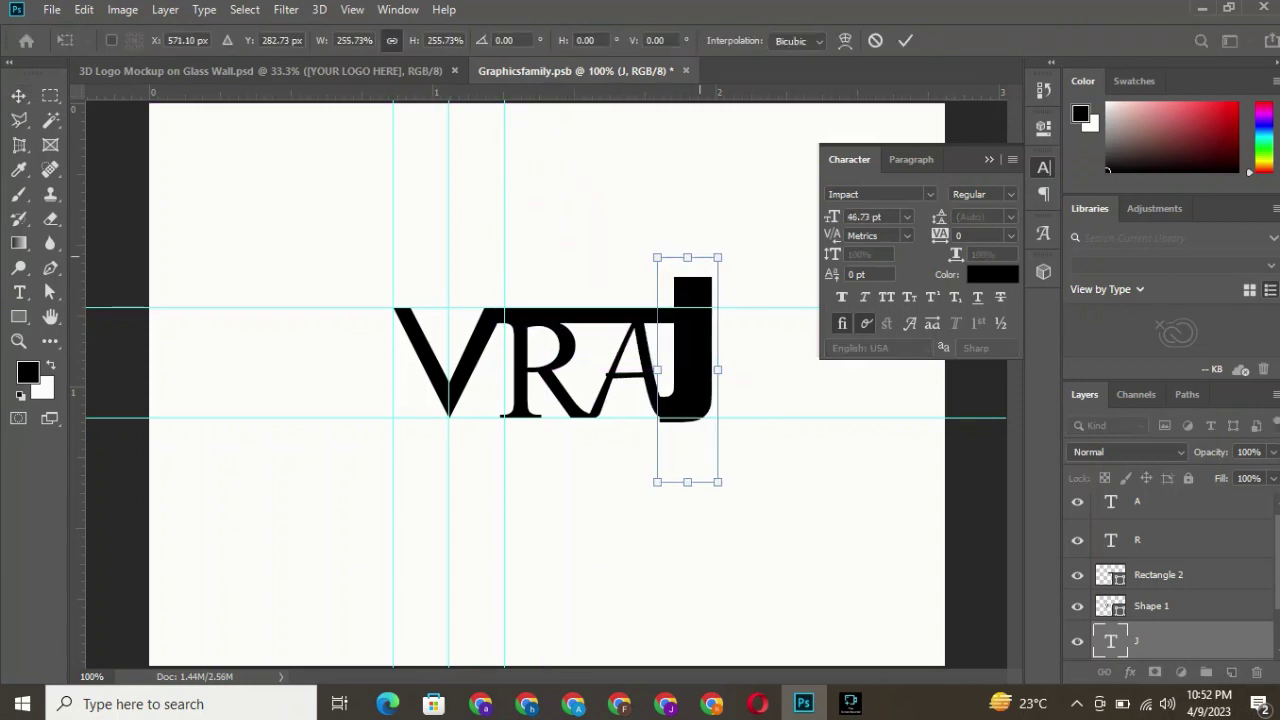
{"action": "mouse_move", "coordinate": [717, 257]}
{"action": "left_mouse_down"}
{"action": "mouse_move", "coordinate": [703, 358]}
{"action": "mouse_move", "coordinate": [709, 322]}
{"action": "mouse_move", "coordinate": [696, 310]}
{"action": "left_mouse_up"}
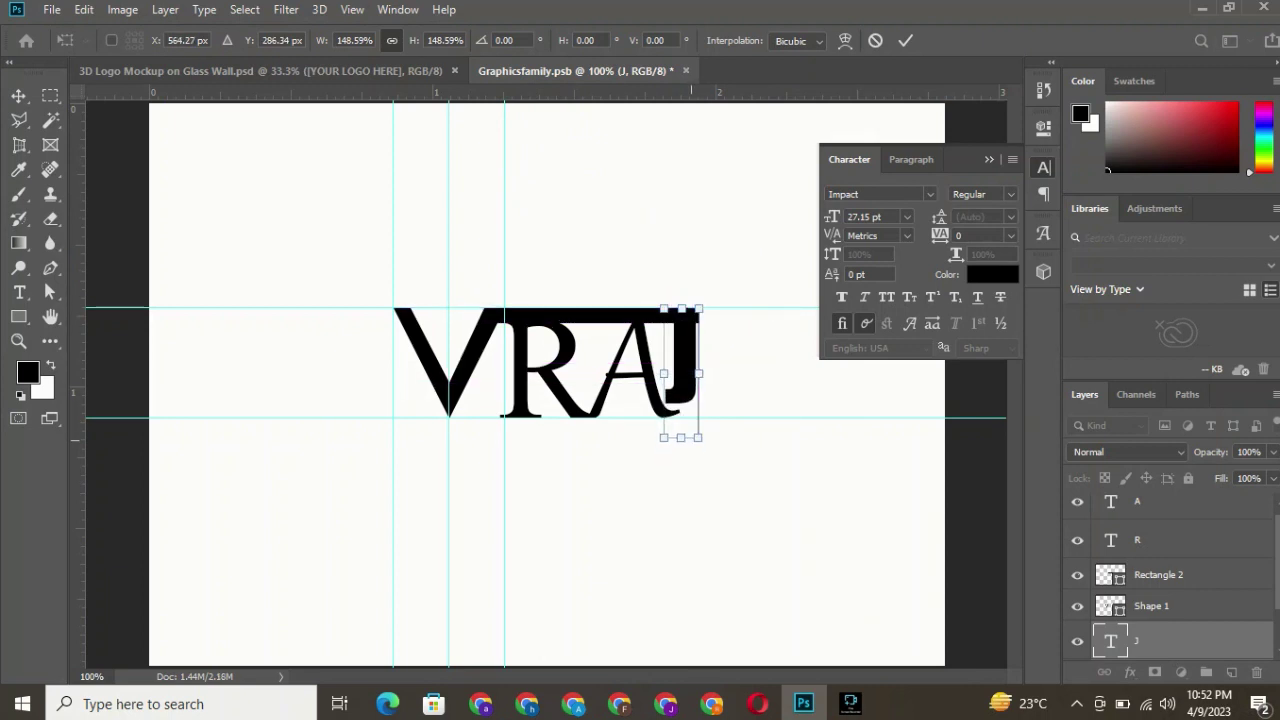
{"action": "left_click_drag", "start_coordinate": [702, 437], "coordinate": [705, 448]}
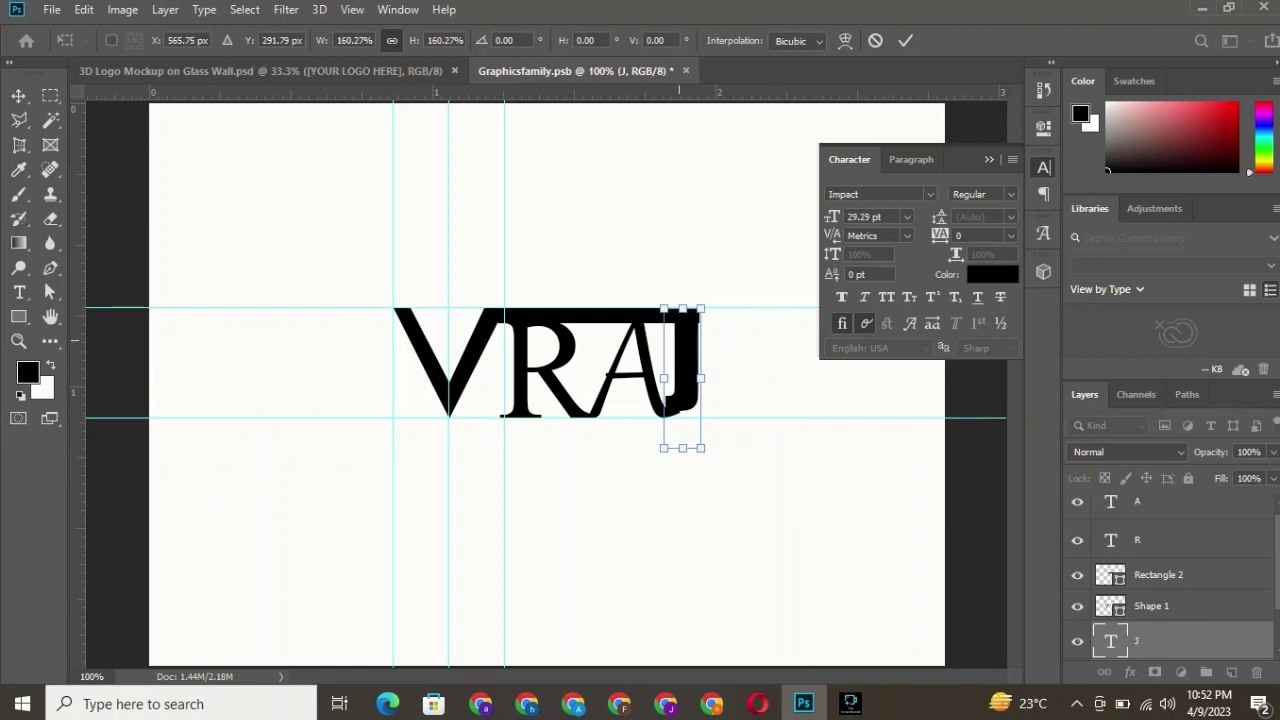
{"action": "key", "text": "Right"}
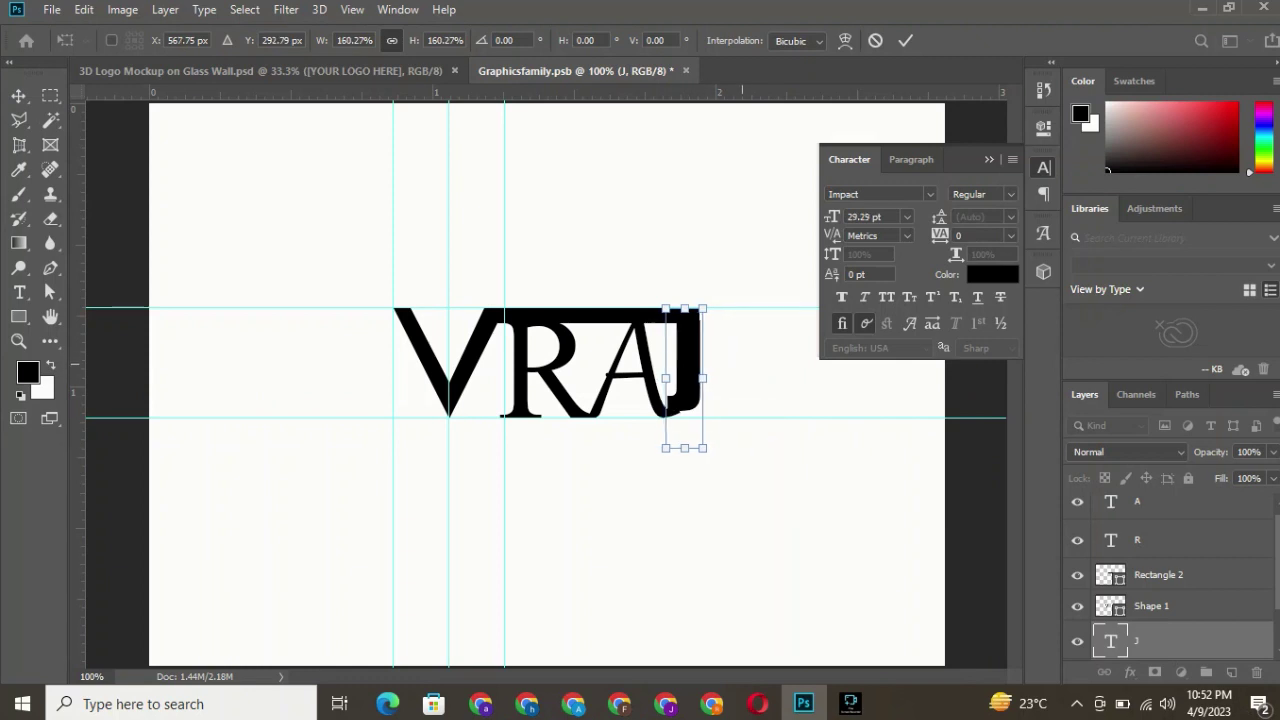
{"action": "key", "text": "Left"}
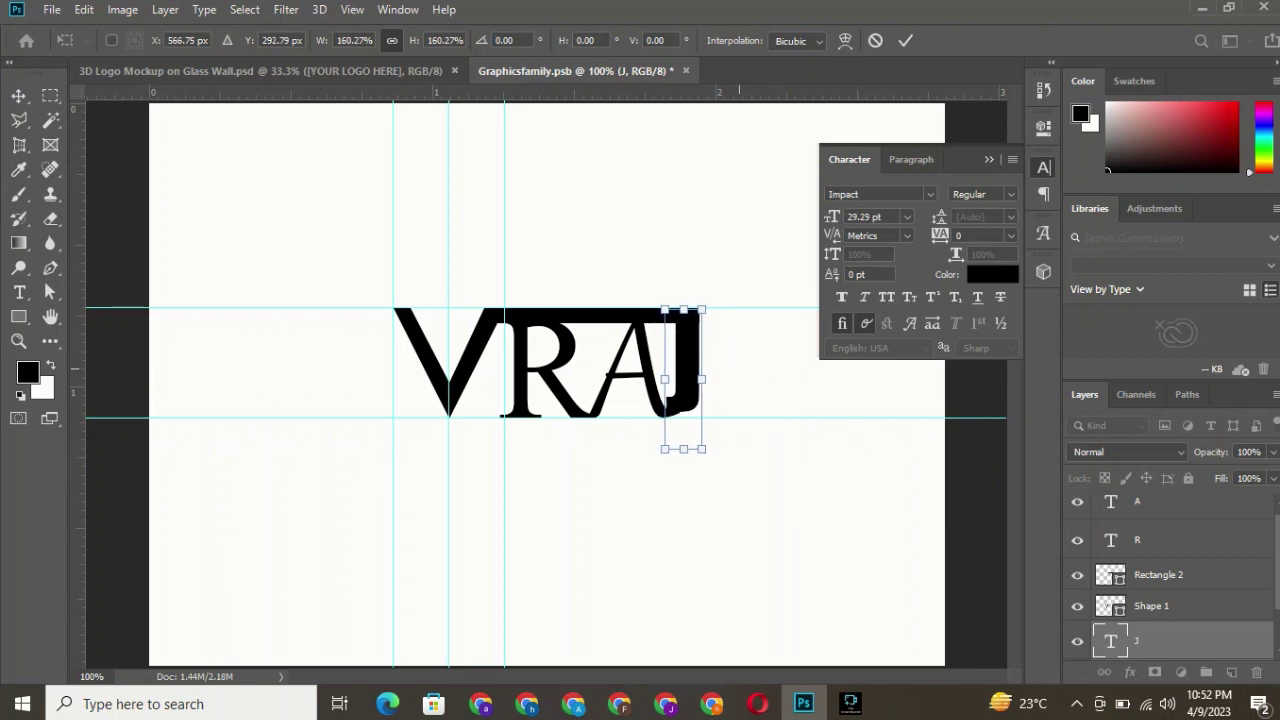
{"action": "left_click_drag", "start_coordinate": [705, 448], "coordinate": [705, 458]}
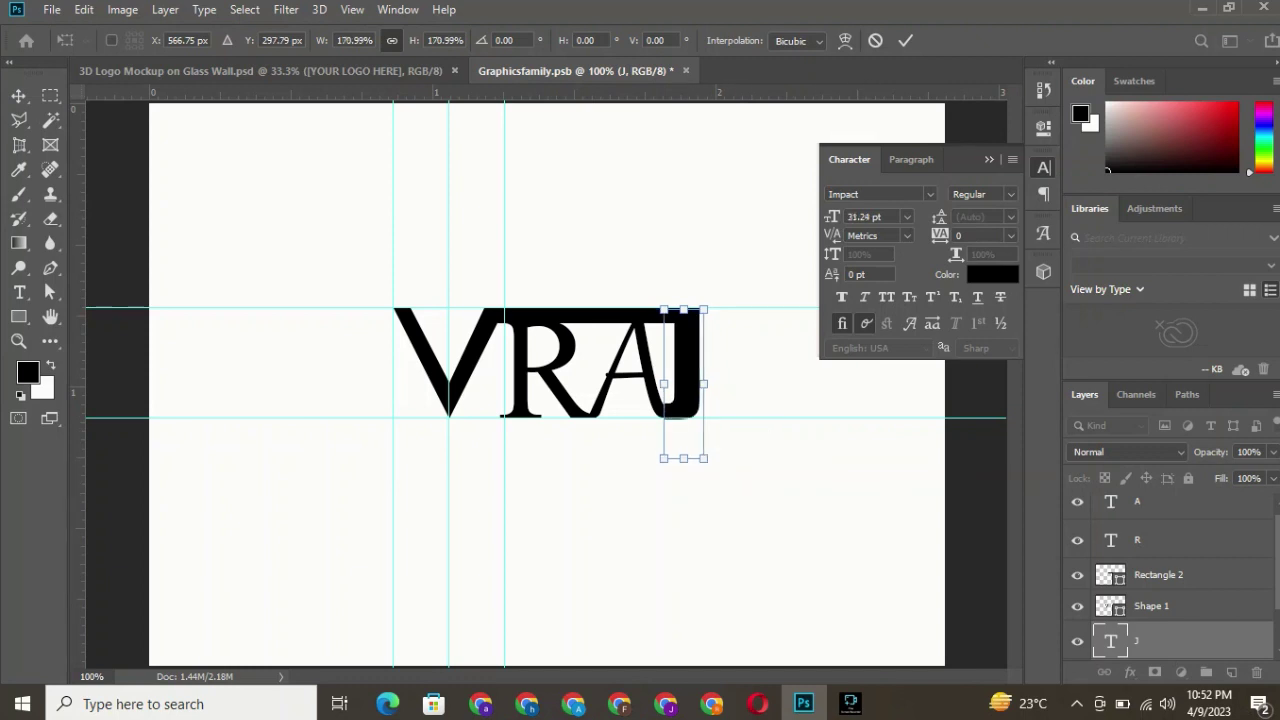
{"action": "left_click", "coordinate": [905, 40]}
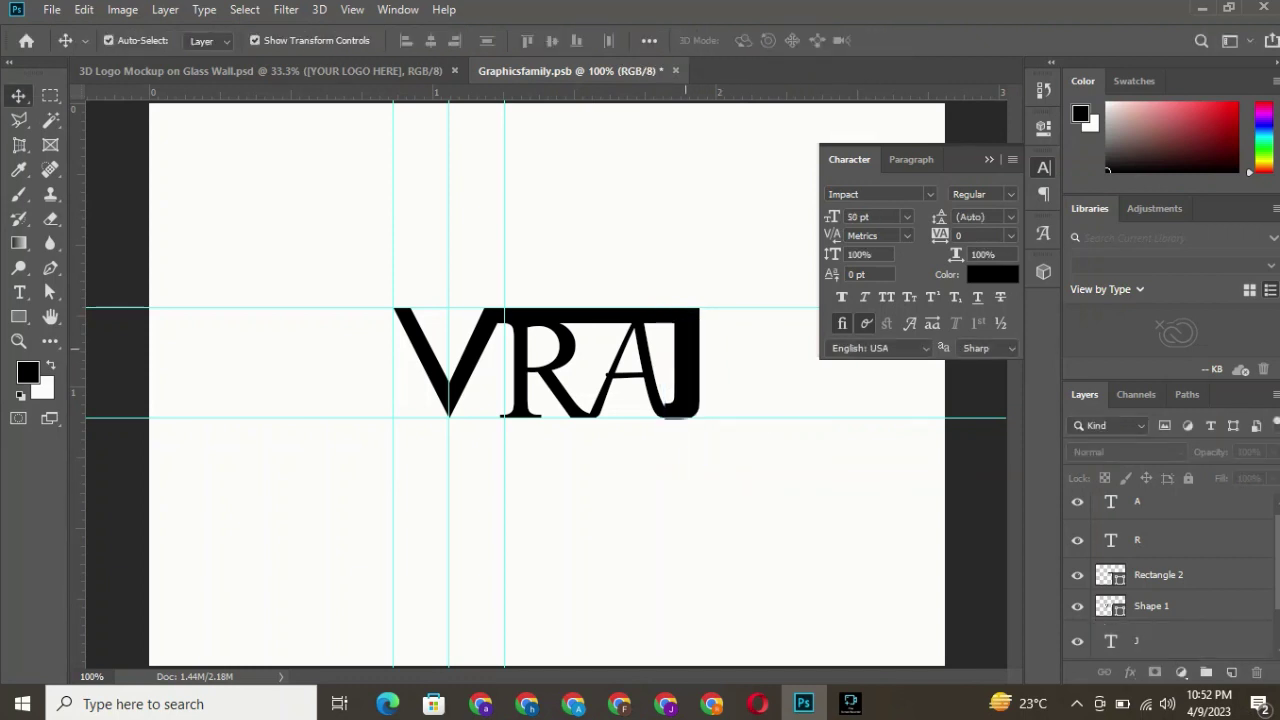